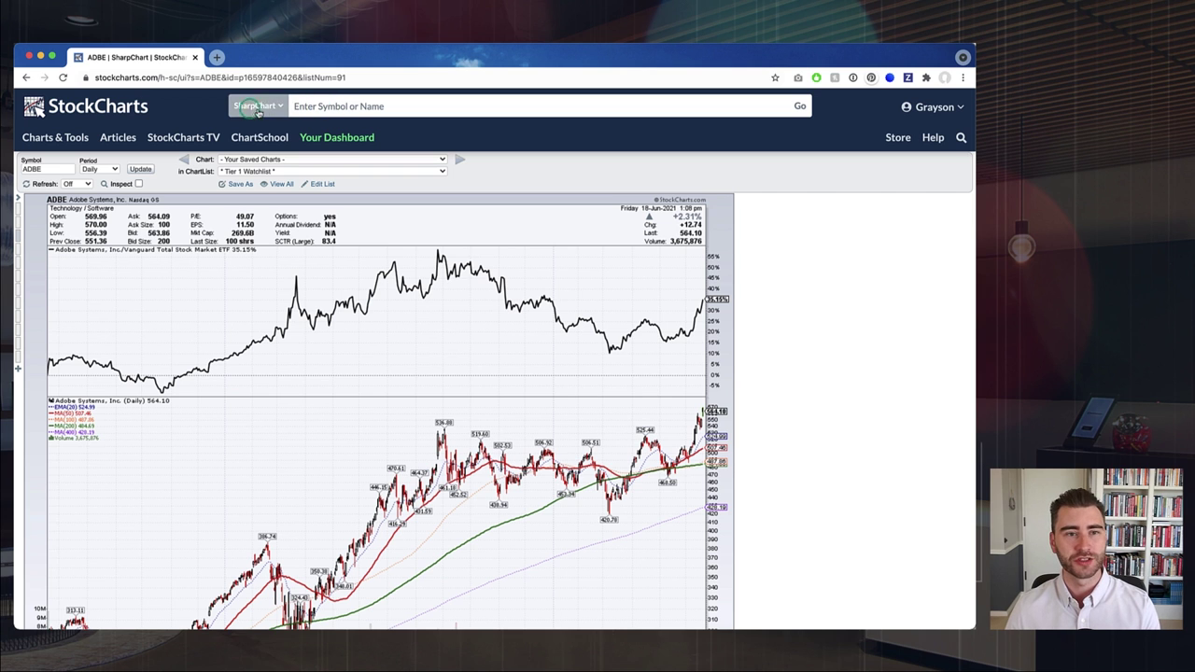
Look over the ADBE chart's panels and the chart attributes, overlays and indicators settings beneath it
scroll(523, 288, "down", 2)
scroll(523, 287, "down", 5)
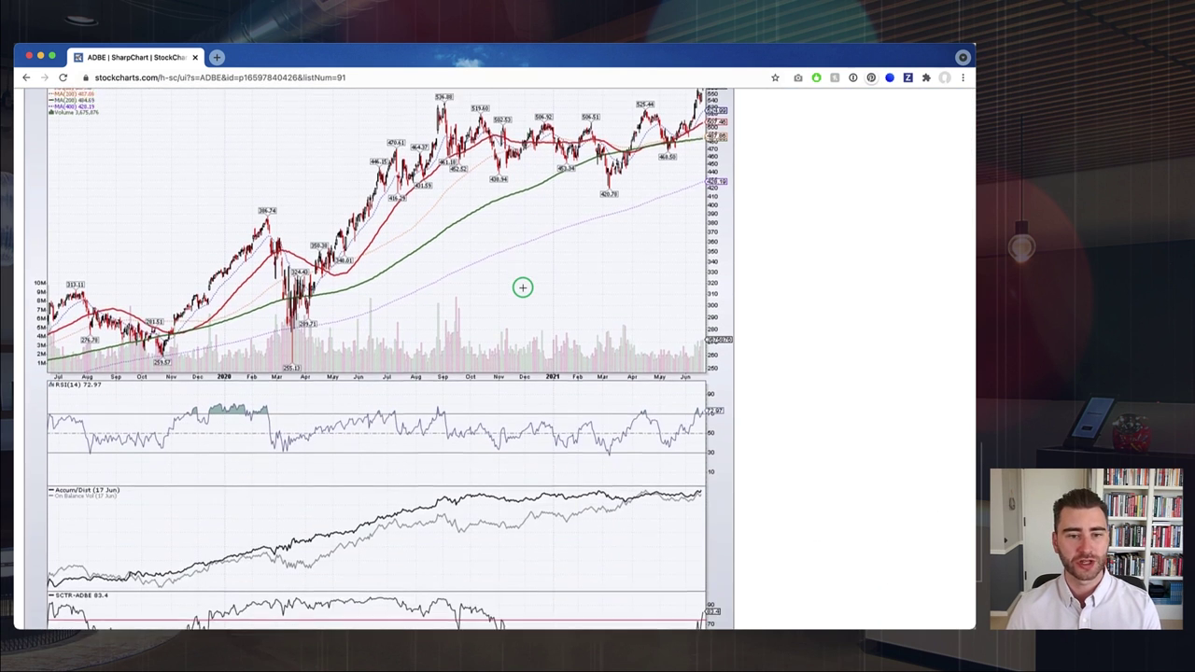
scroll(523, 288, "down", 5)
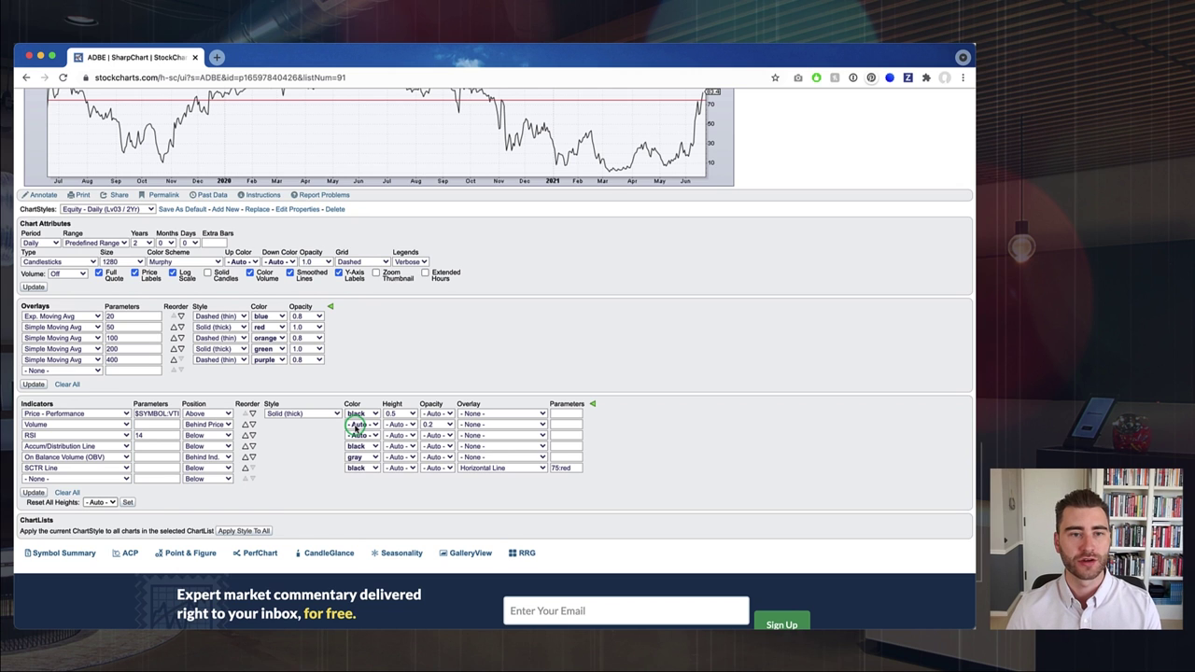
scroll(356, 425, "up", 6)
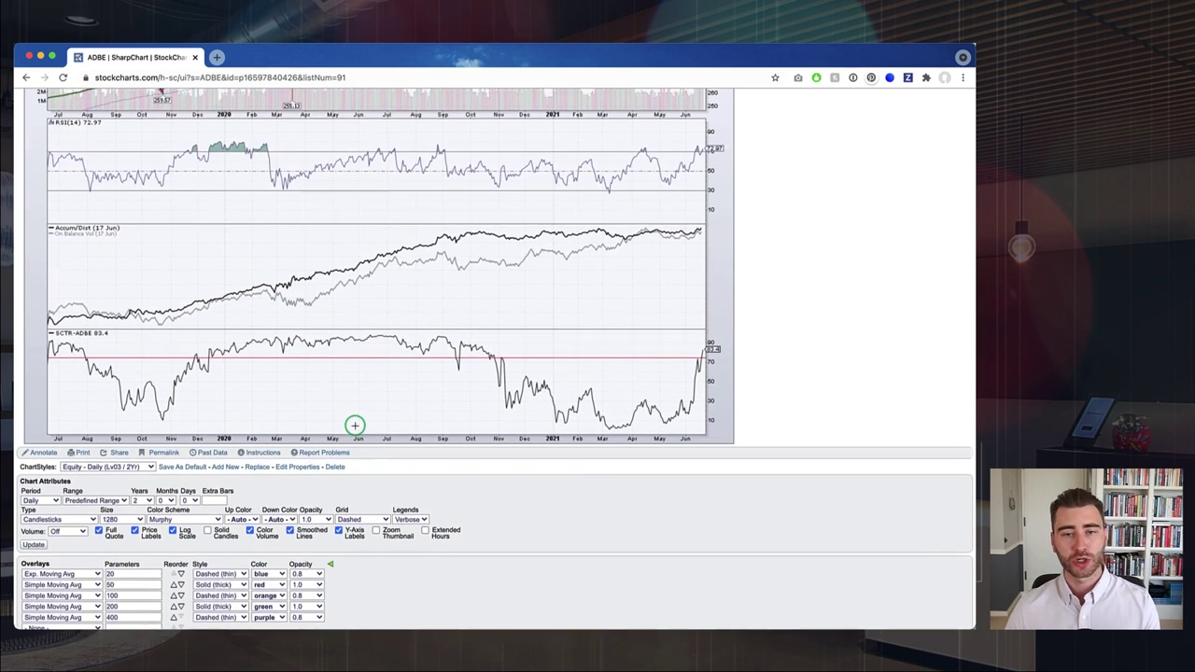
scroll(355, 426, "up", 7)
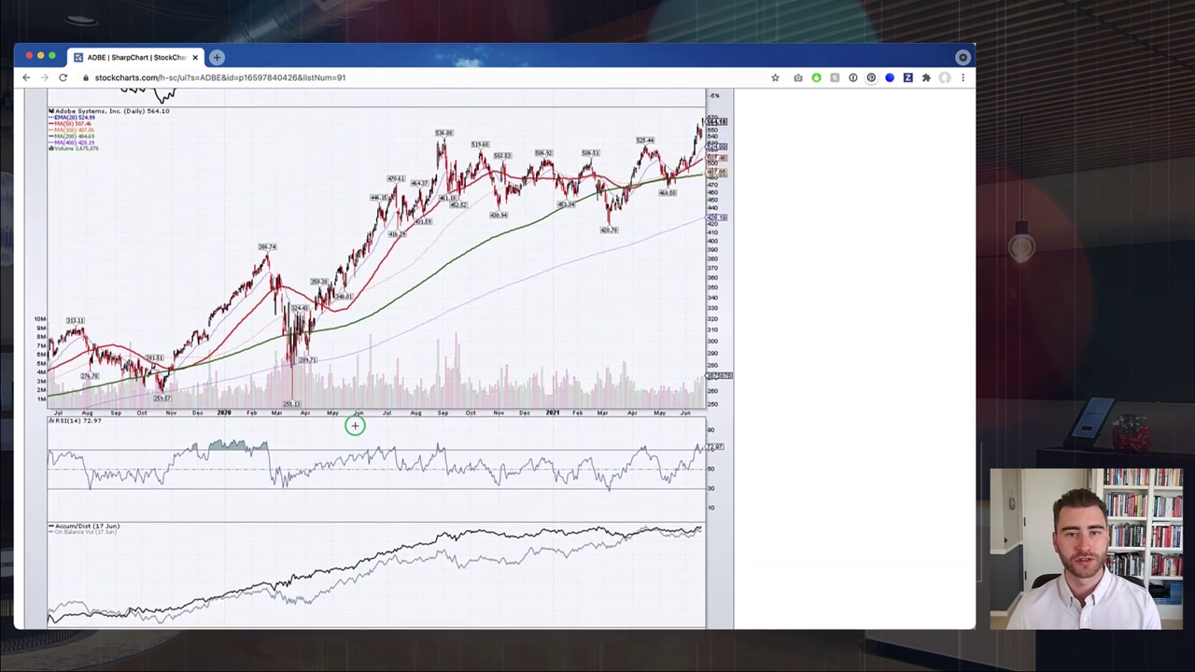
scroll(355, 426, "up", 1)
scroll(354, 426, "up", 5)
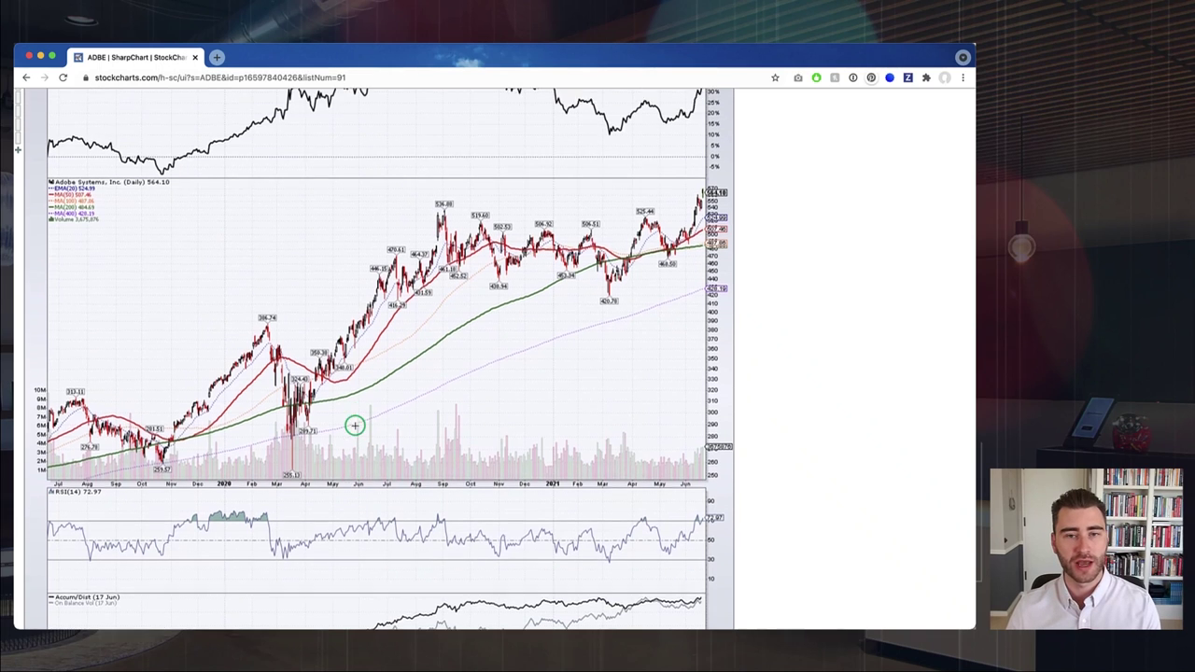
scroll(355, 426, "up", 1)
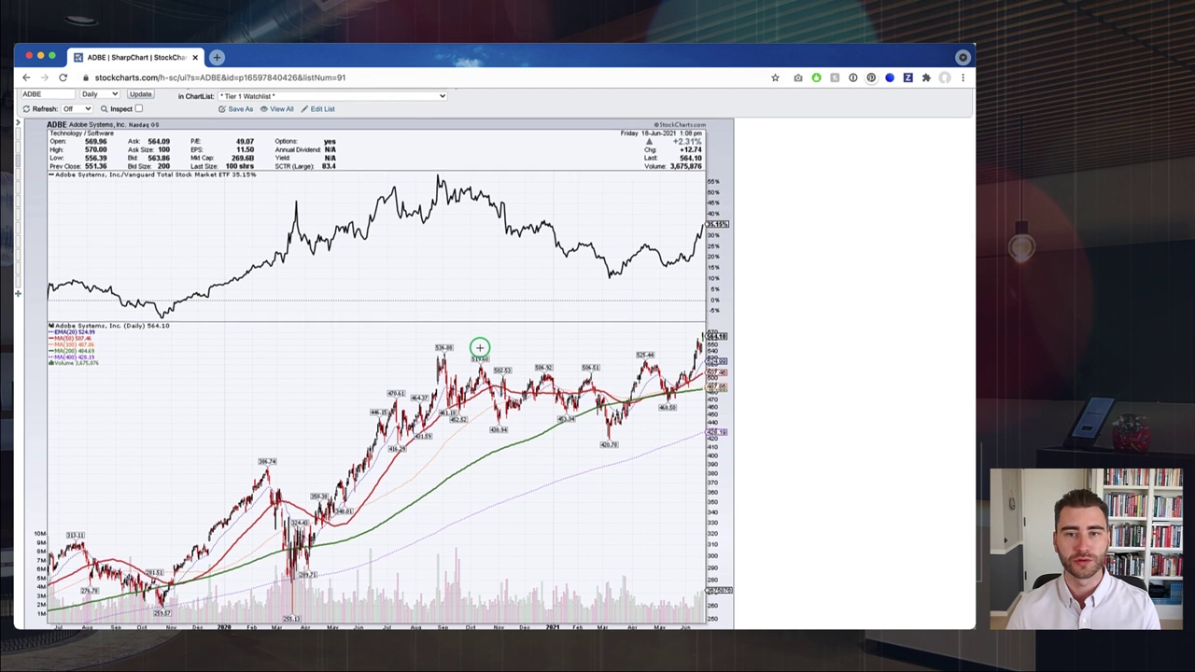
Examine the ADBE price plot with its moving averages and volume, along with the relative performance panel above it
scroll(479, 347, "down", 2)
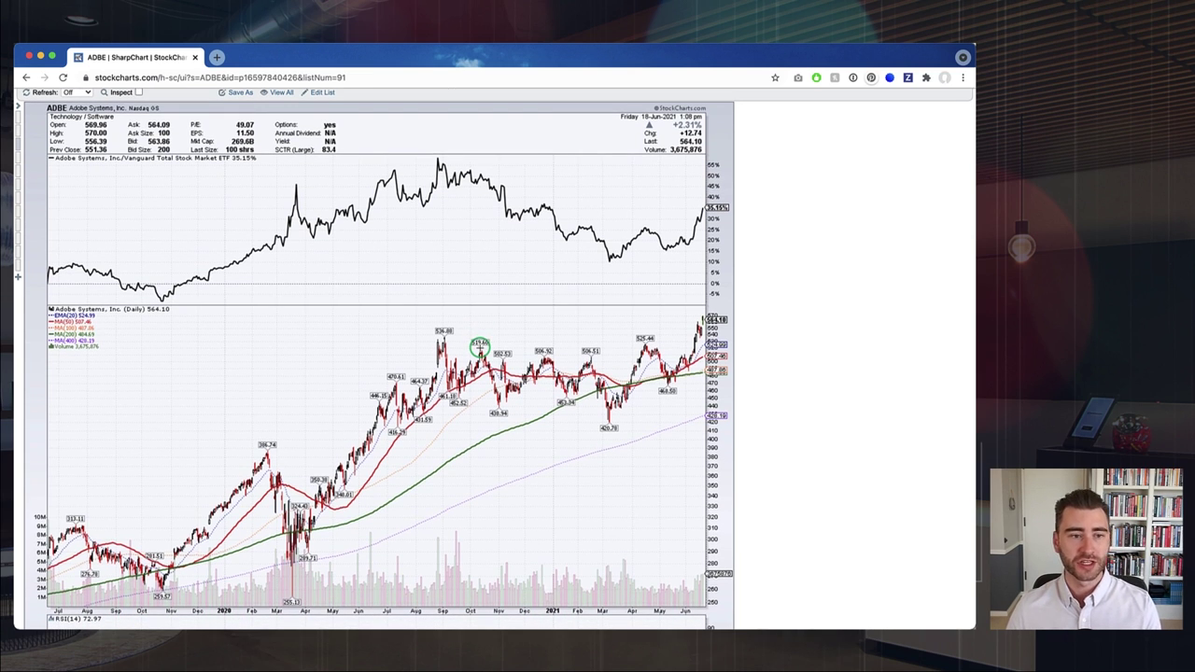
scroll(479, 347, "down", 5)
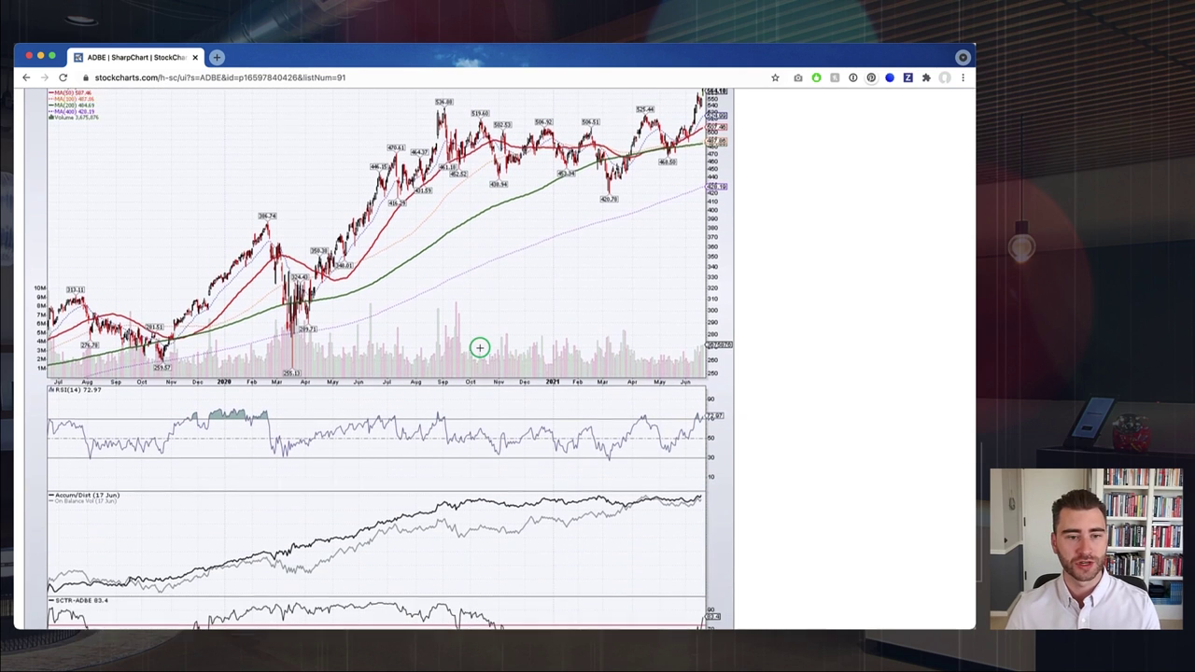
scroll(479, 347, "up", 5)
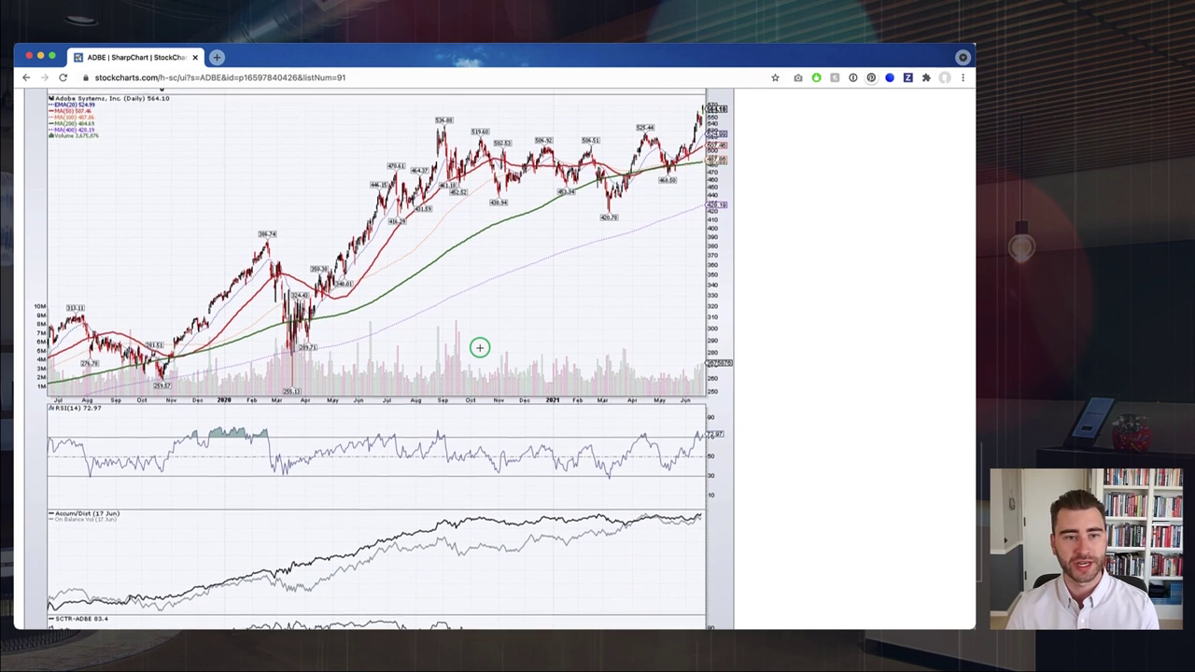
scroll(479, 347, "up", 1)
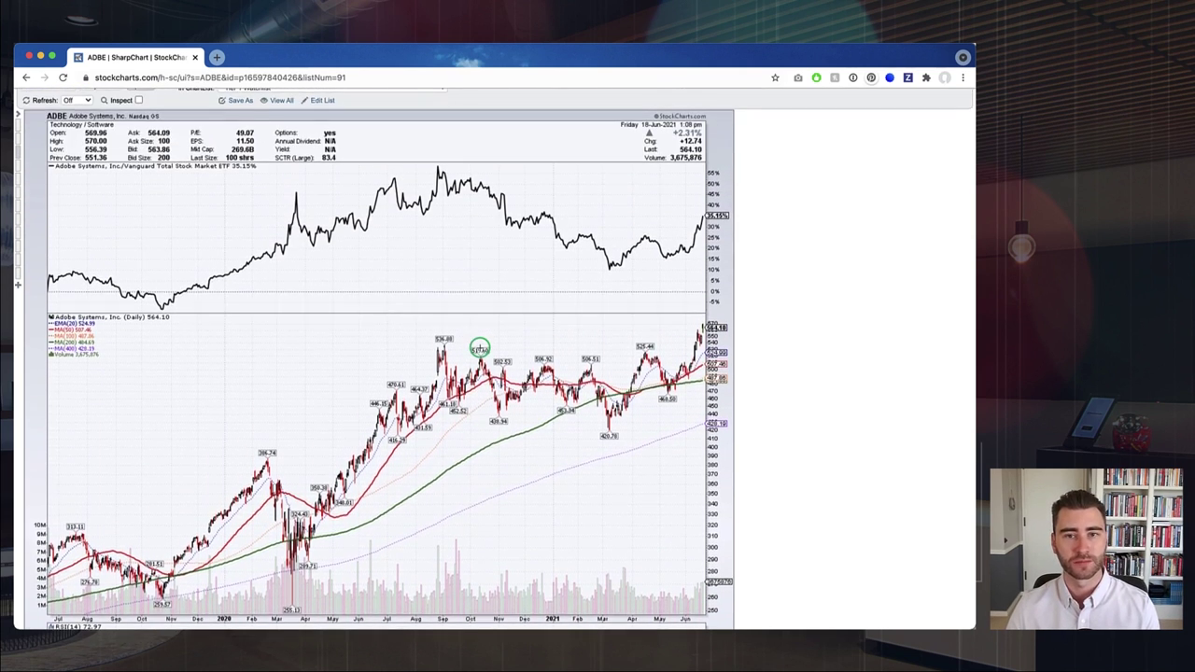
scroll(478, 359, "down", 2)
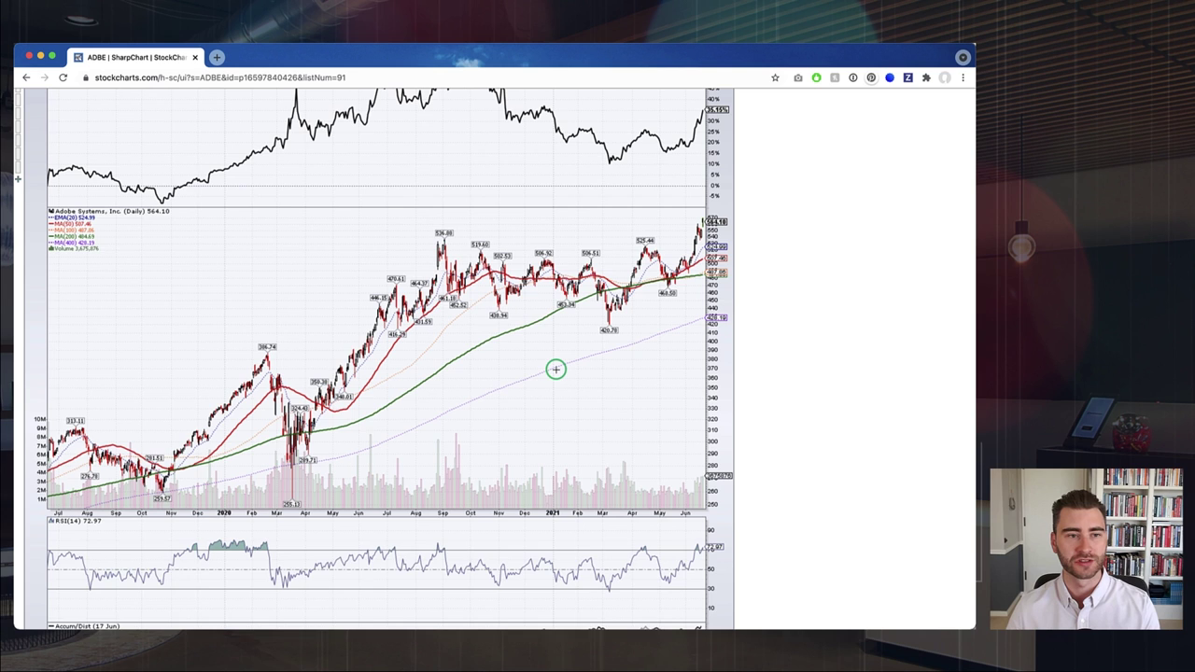
scroll(555, 369, "up", 1)
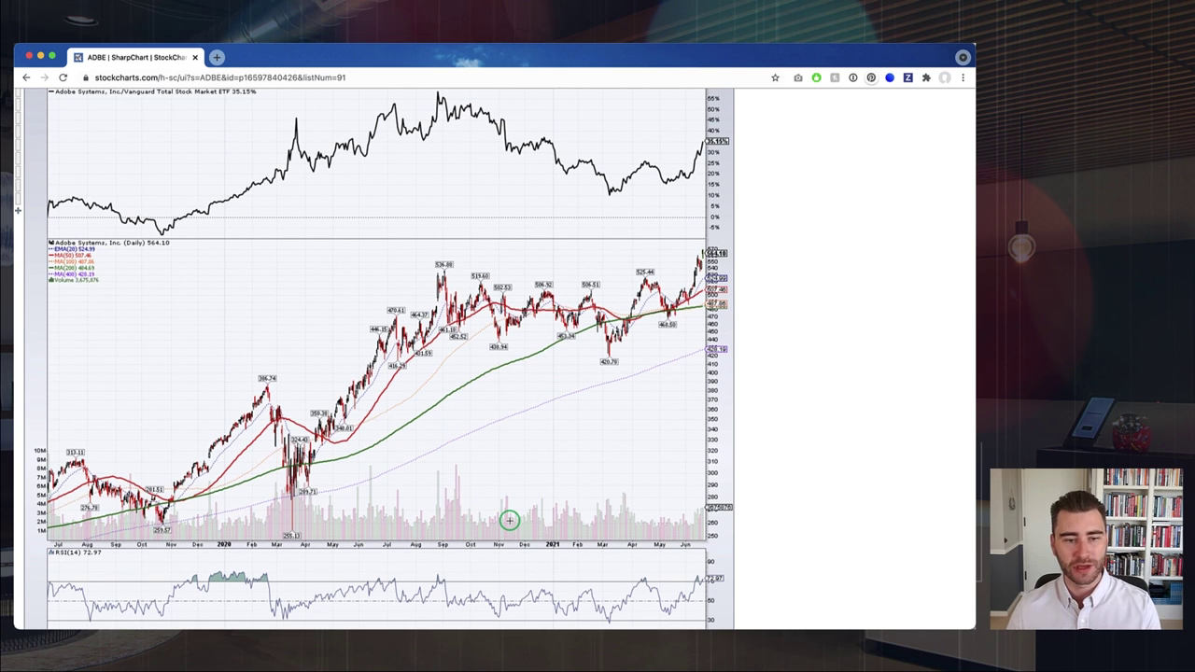
scroll(509, 521, "up", 2)
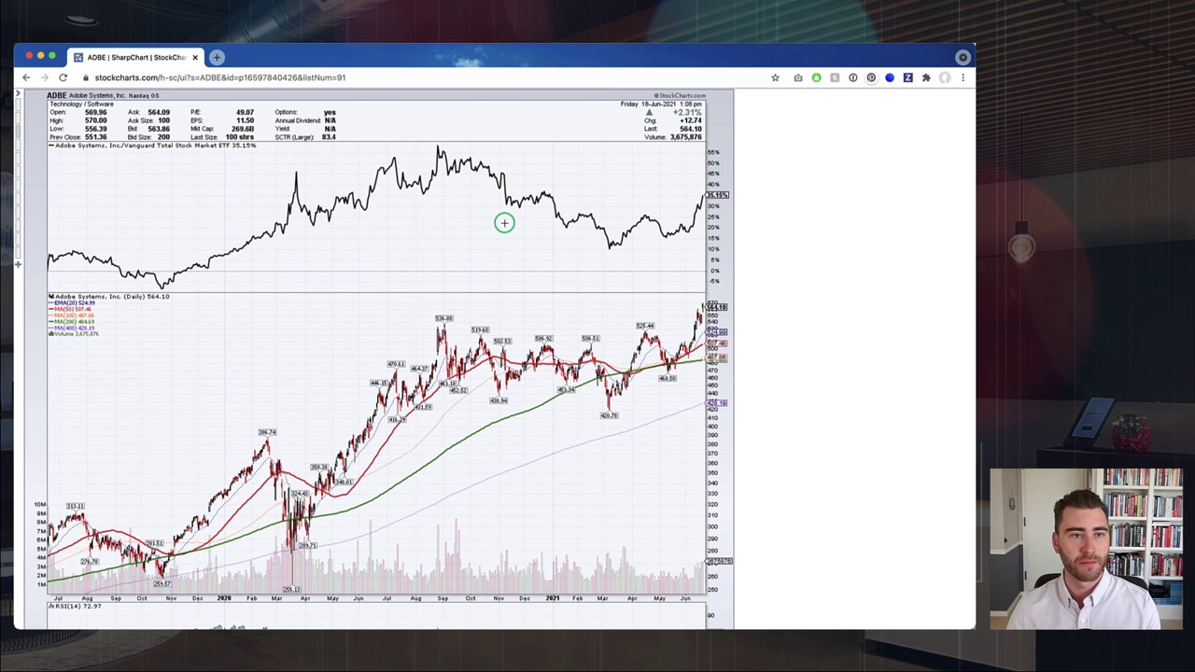
scroll(624, 235, "down", 1)
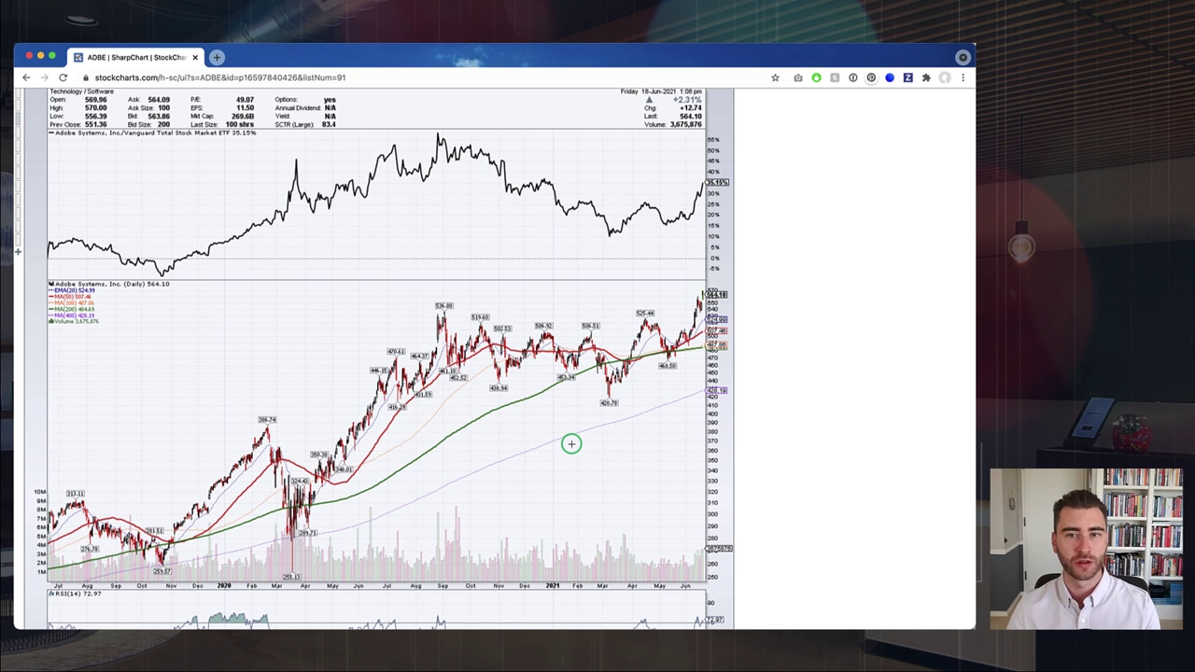
scroll(570, 444, "down", 1)
scroll(571, 443, "down", 2)
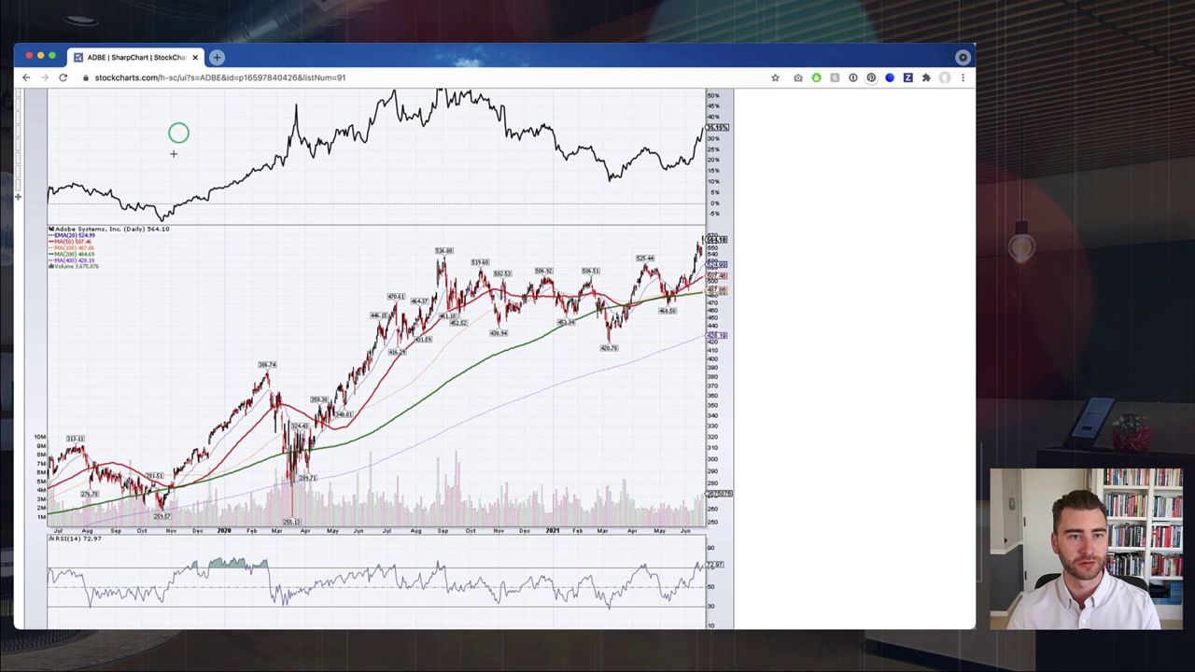
Examine the RSI, Accum/Dist with On Balance Volume, and SCTR panels below the ADBE price plot
scroll(243, 386, "down", 2)
scroll(243, 386, "down", 10)
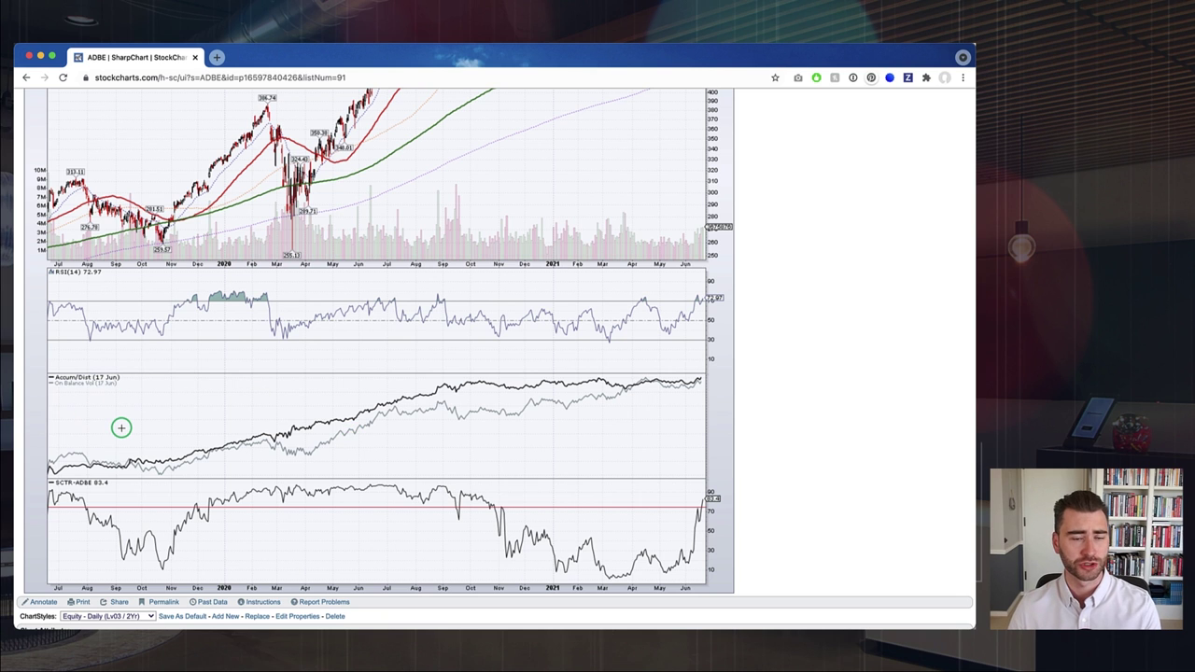
scroll(121, 428, "down", 1)
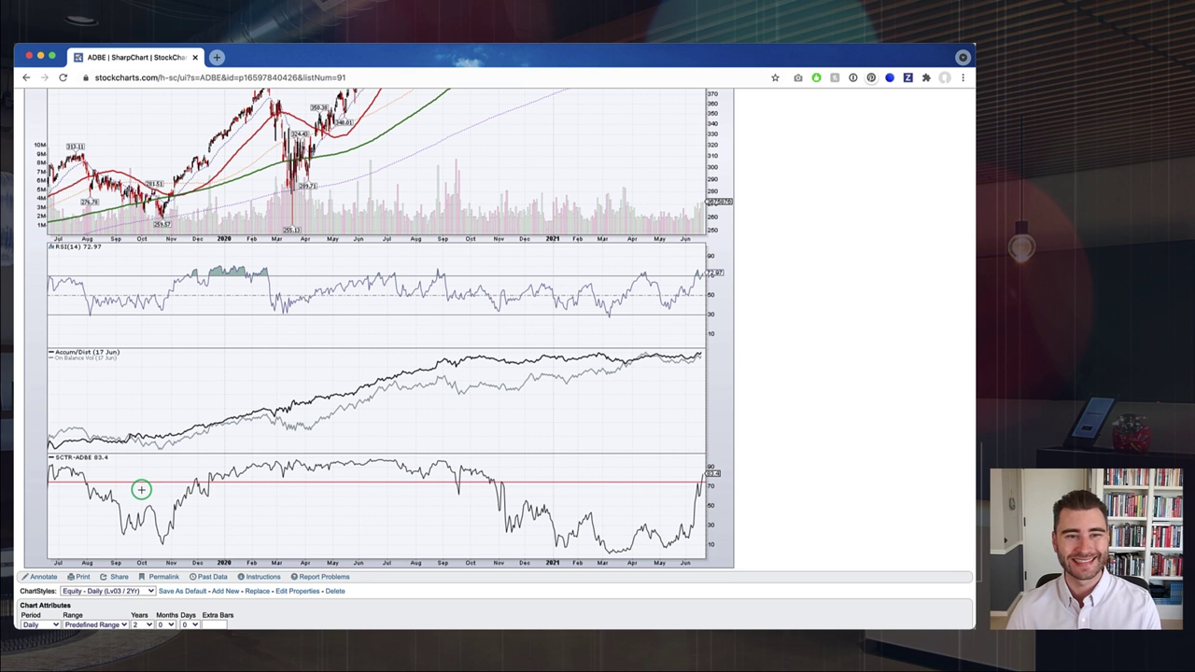
scroll(141, 490, "up", 6)
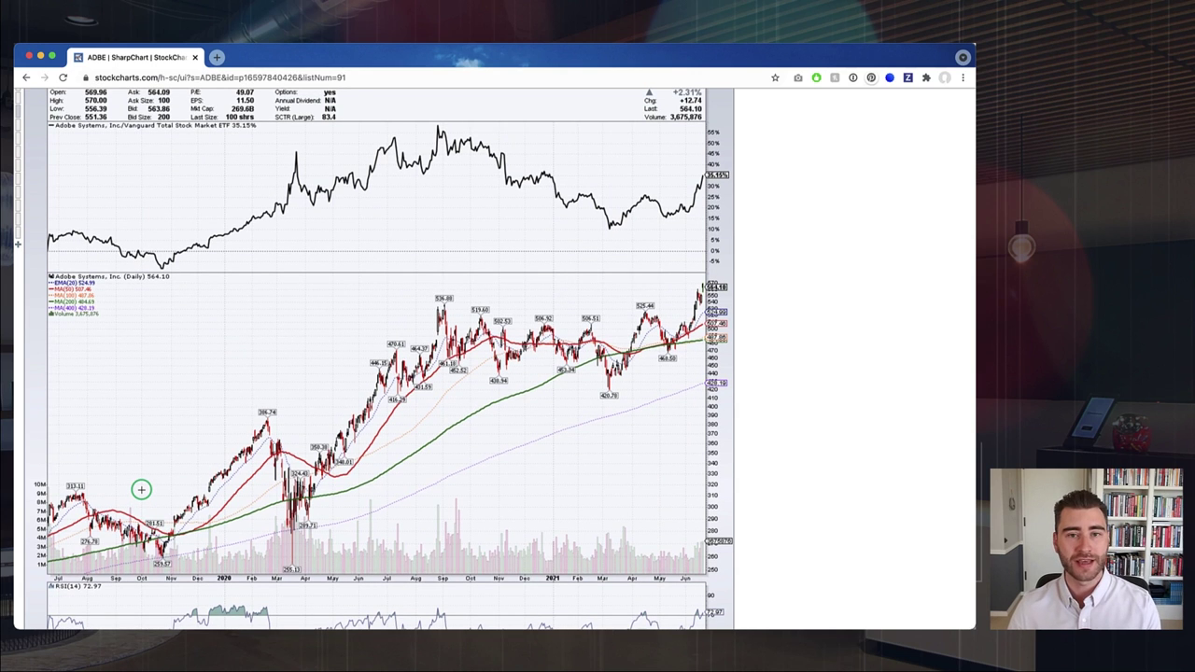
scroll(141, 489, "down", 6)
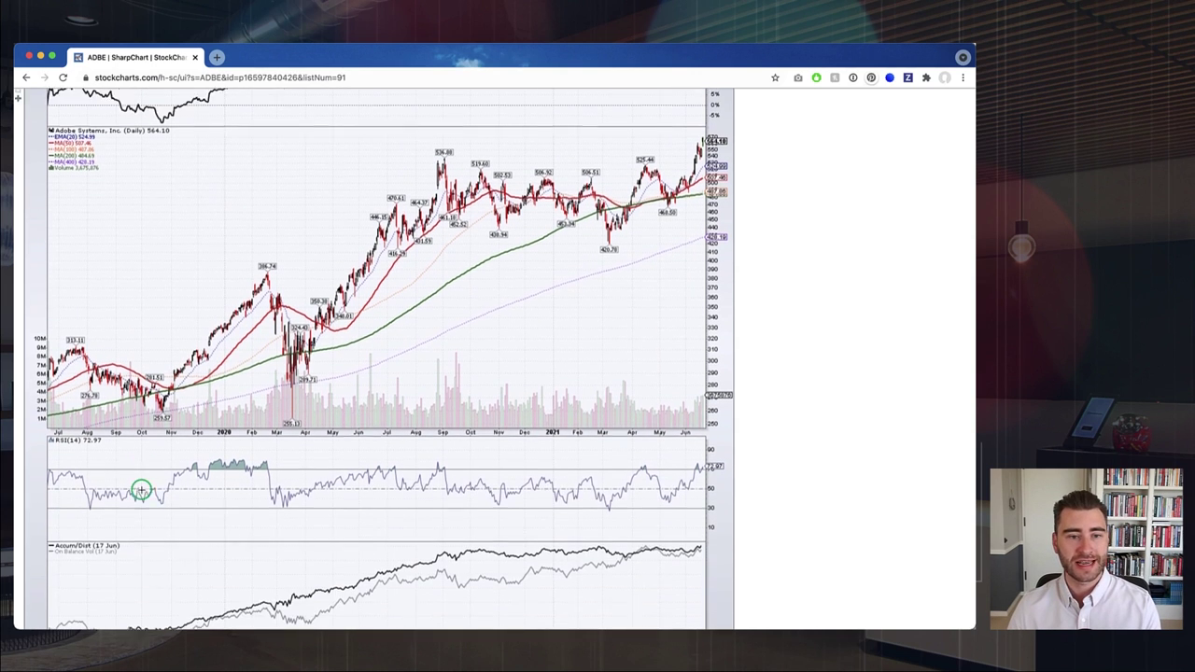
scroll(141, 489, "down", 1)
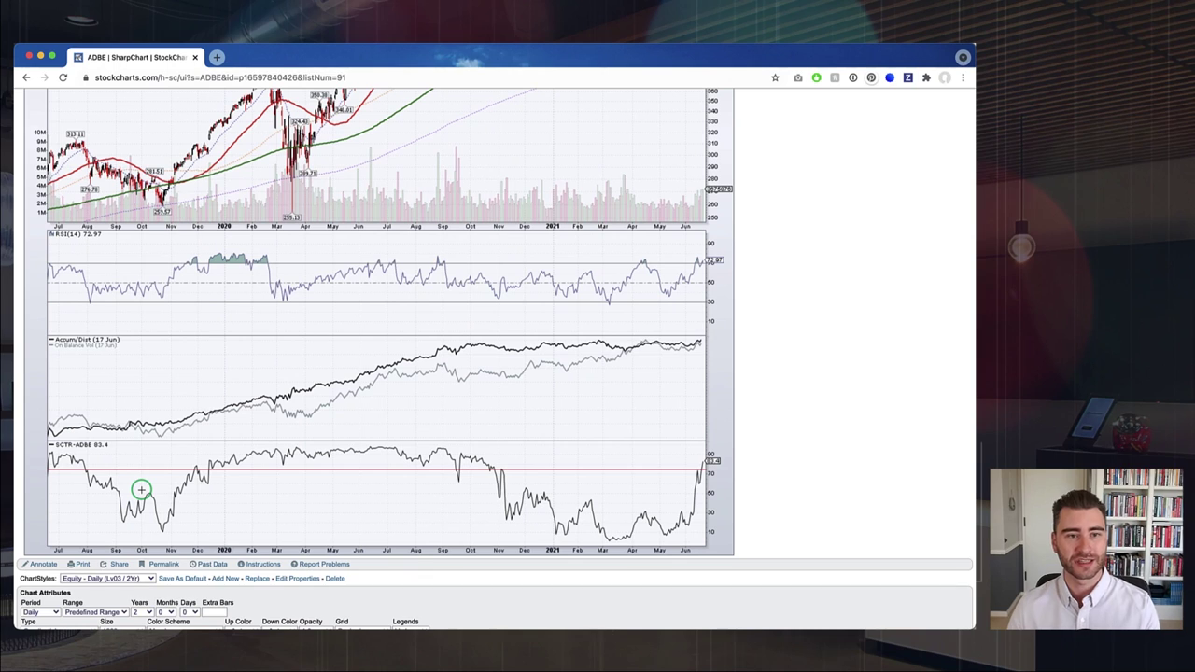
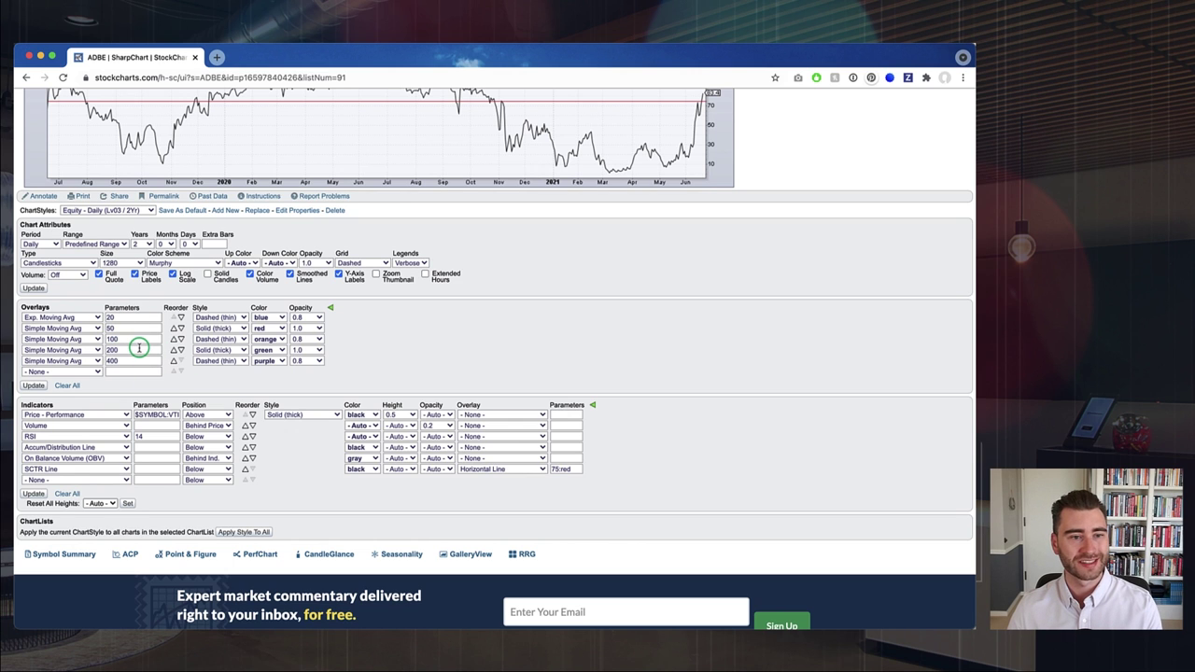
Review the type and position choices of the first indicator, keeping Price - Performance and Above
scroll(139, 348, "down", 1)
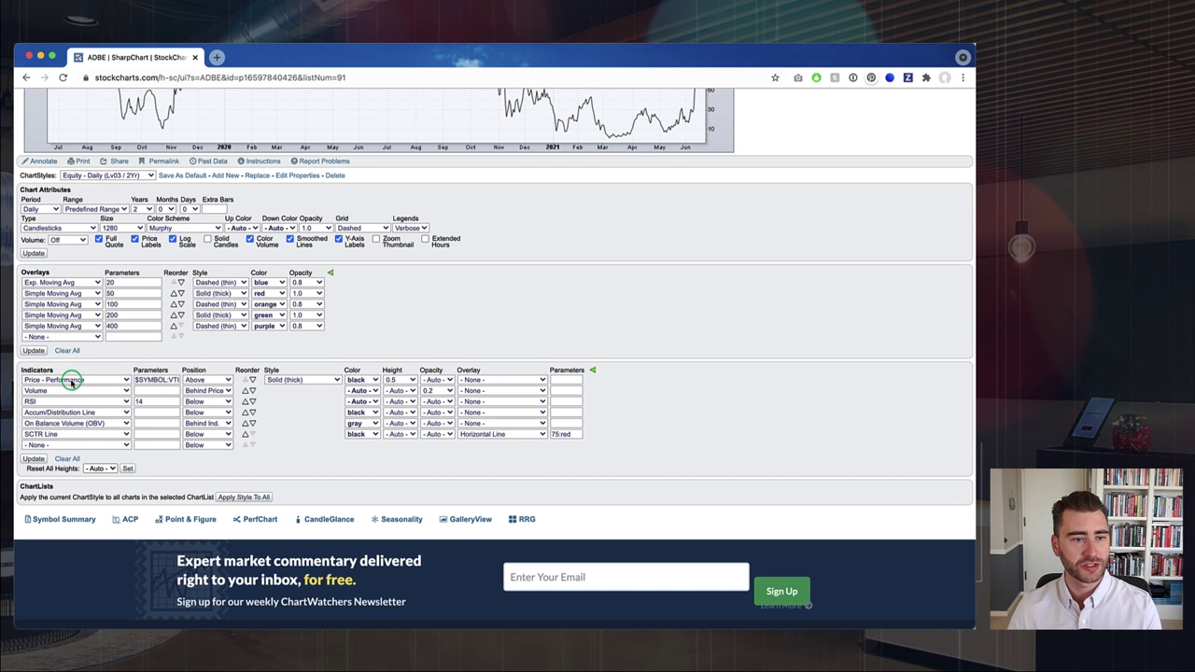
left_click(59, 381)
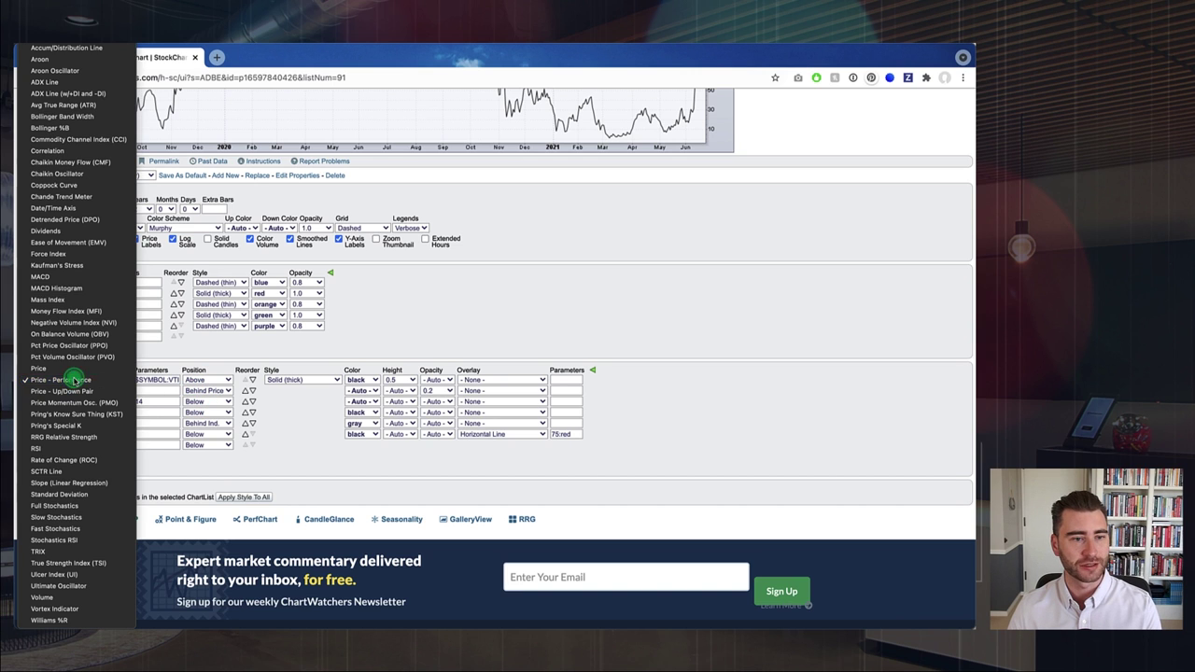
left_click(69, 380)
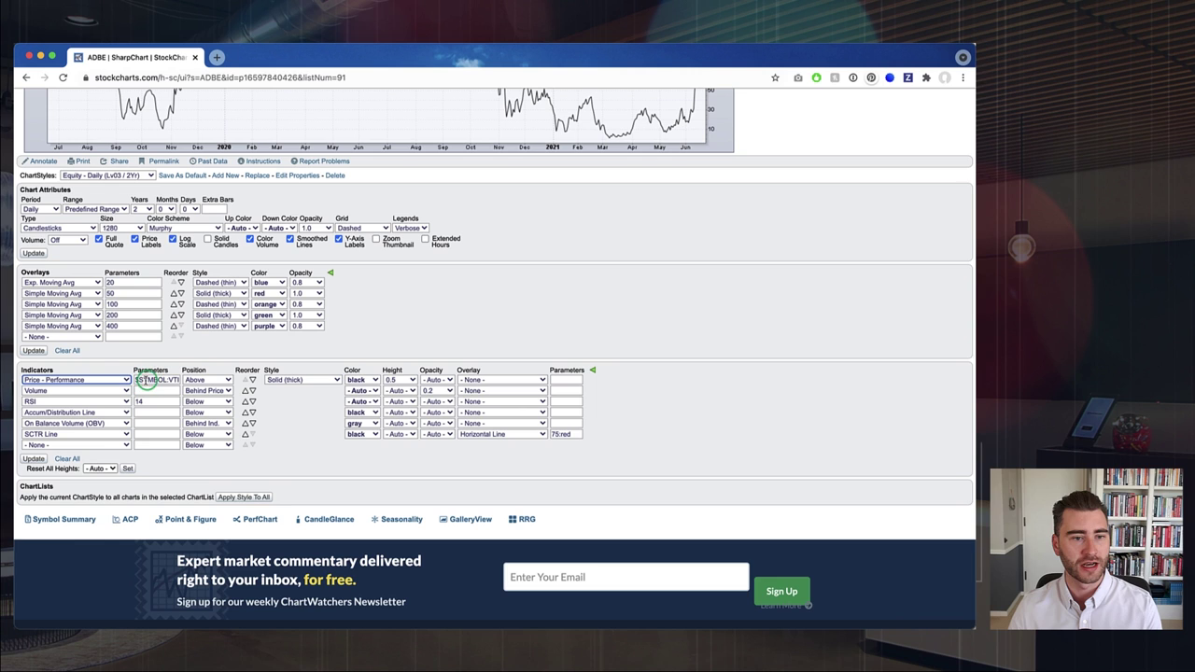
left_click(203, 380)
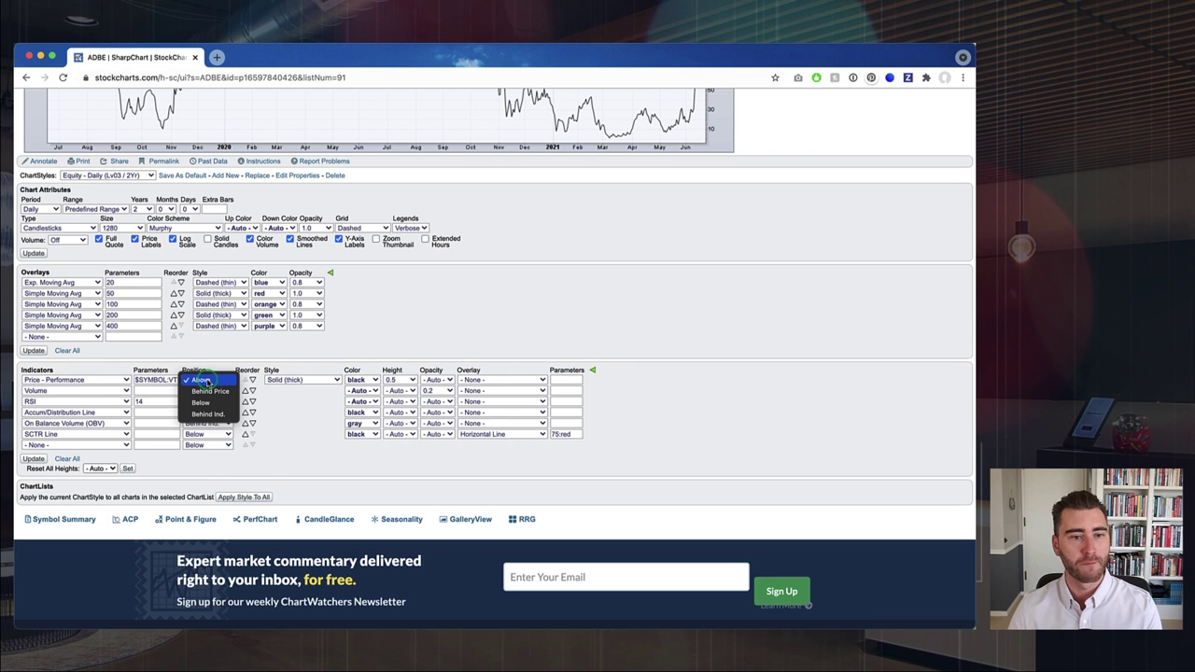
left_click(208, 381)
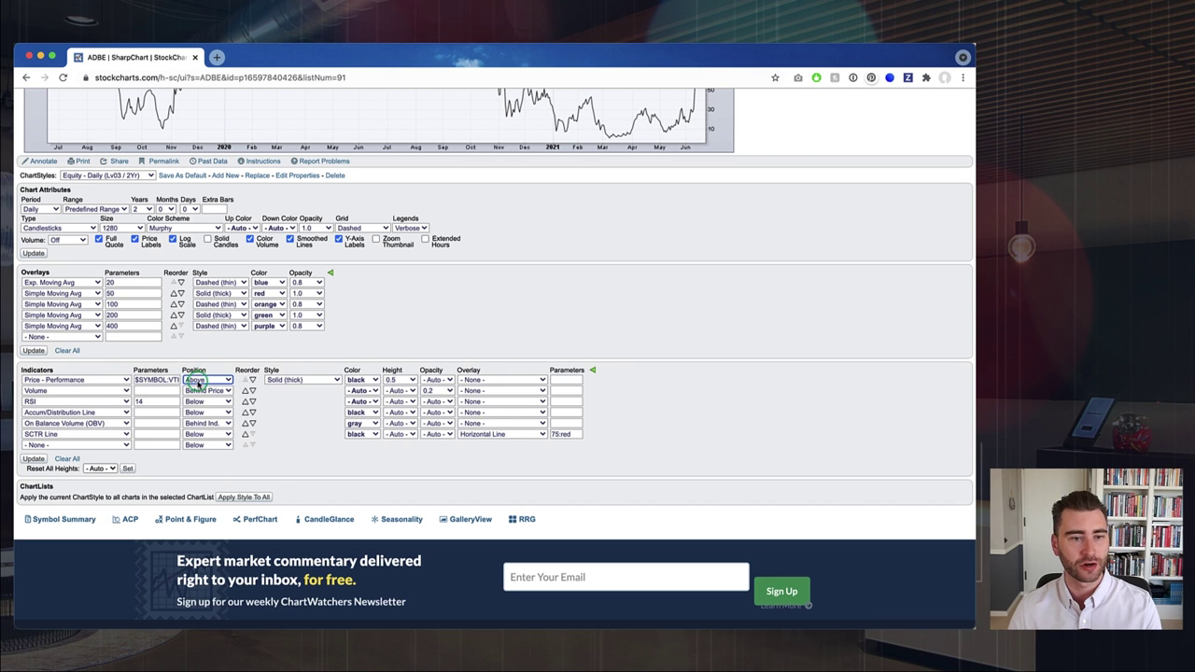
left_click(203, 380)
left_click(202, 381)
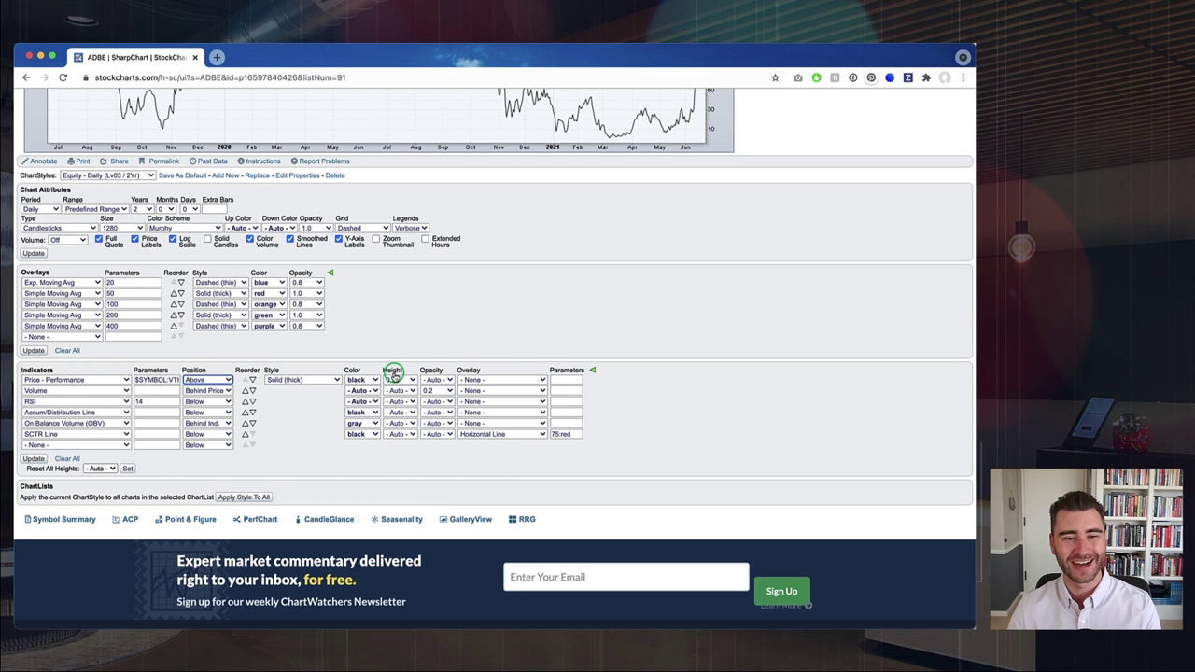
Hide and show the indicators' advanced options, and review the Price - Performance height choices, keeping 0.5
left_click(592, 370)
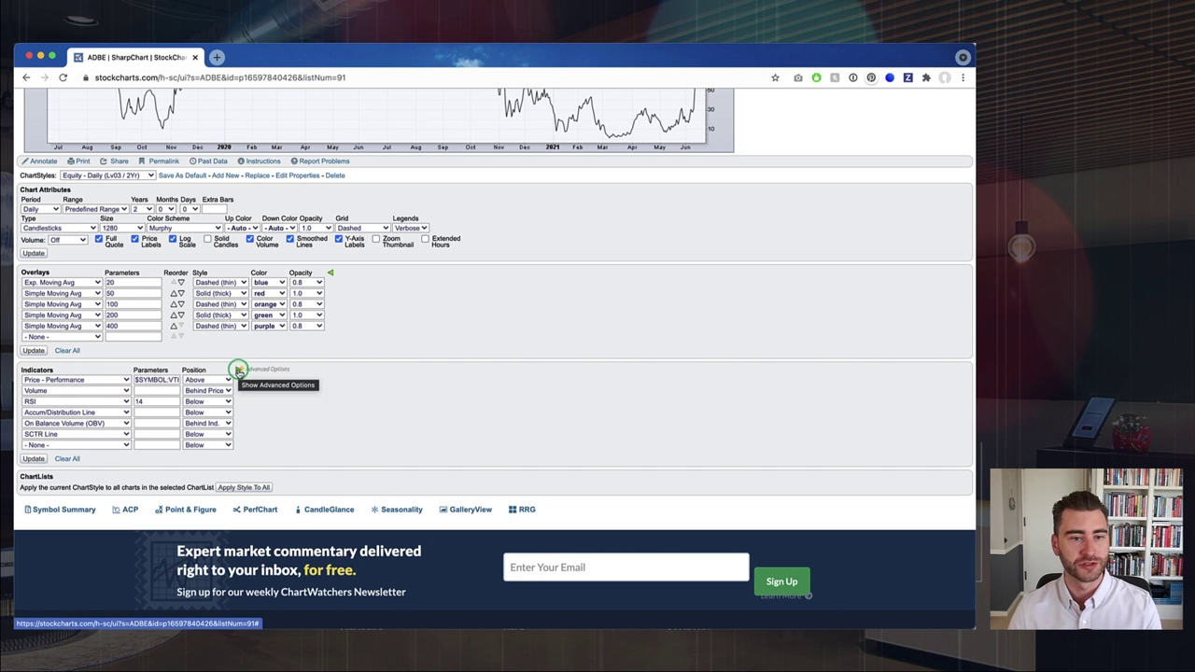
left_click(239, 371)
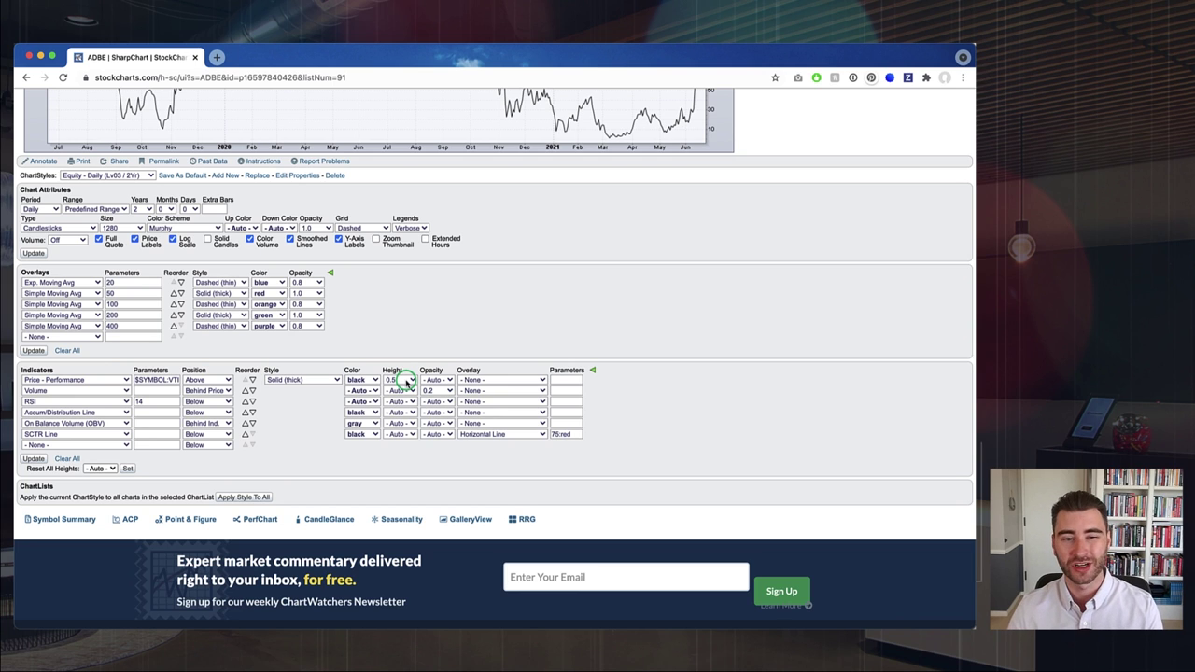
left_click(404, 381)
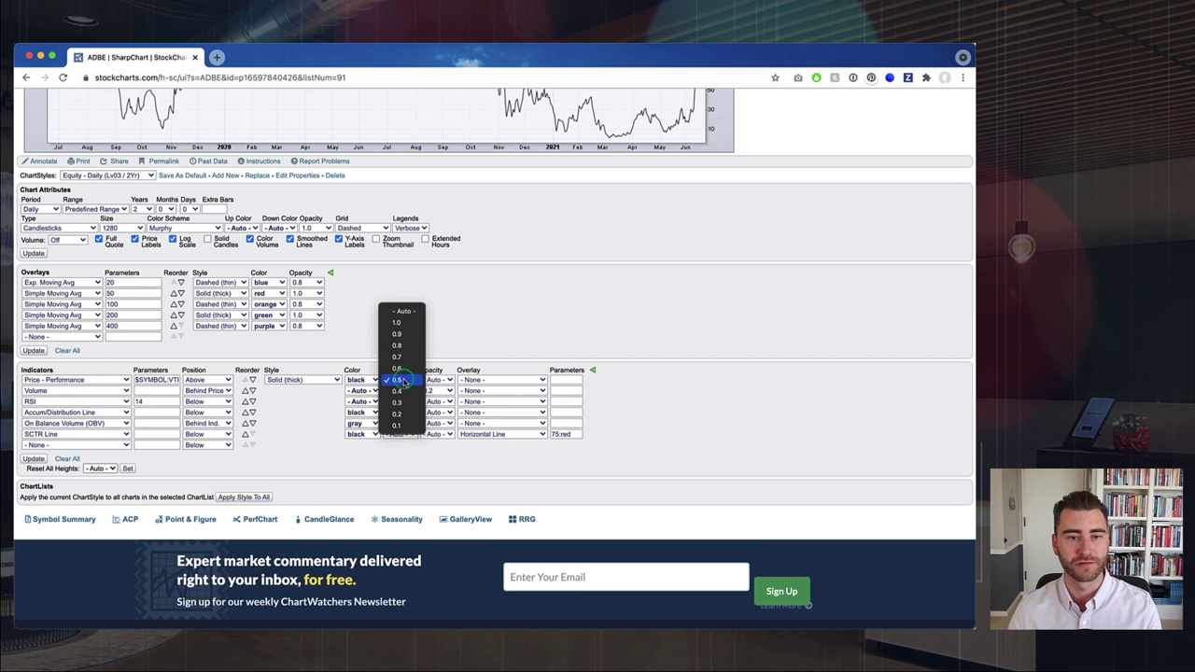
left_click(404, 381)
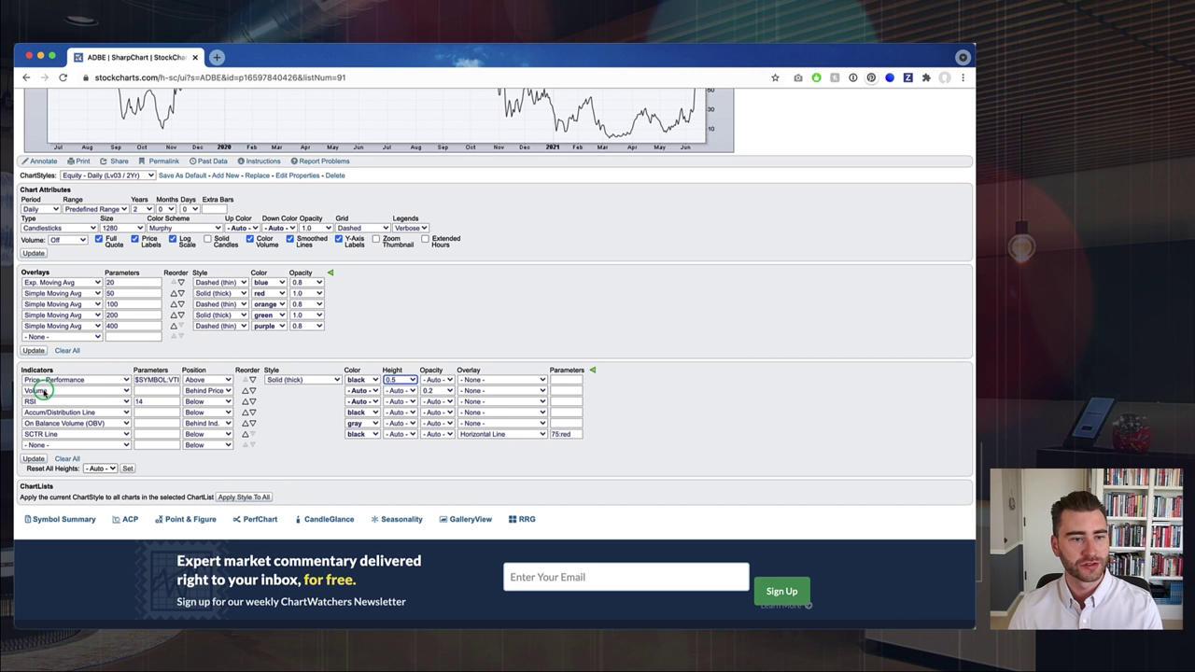
Review the Volume indicator's position choices, keeping Behind Price, and examine the volume bars on the price plot
left_click(212, 391)
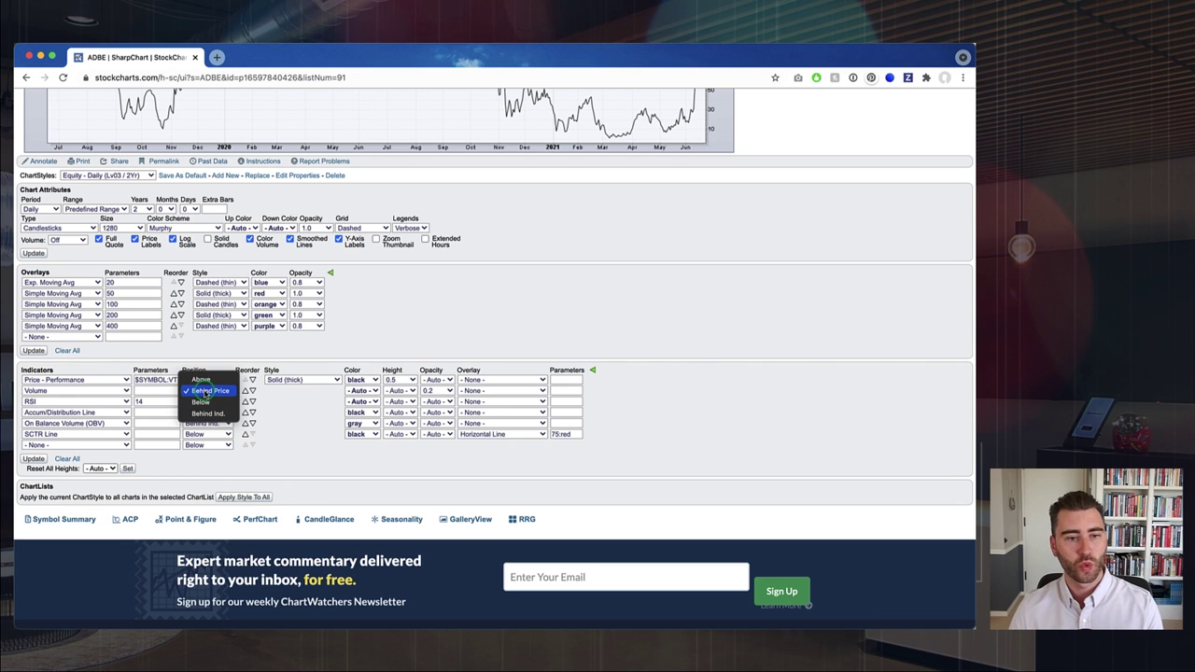
left_click(207, 391)
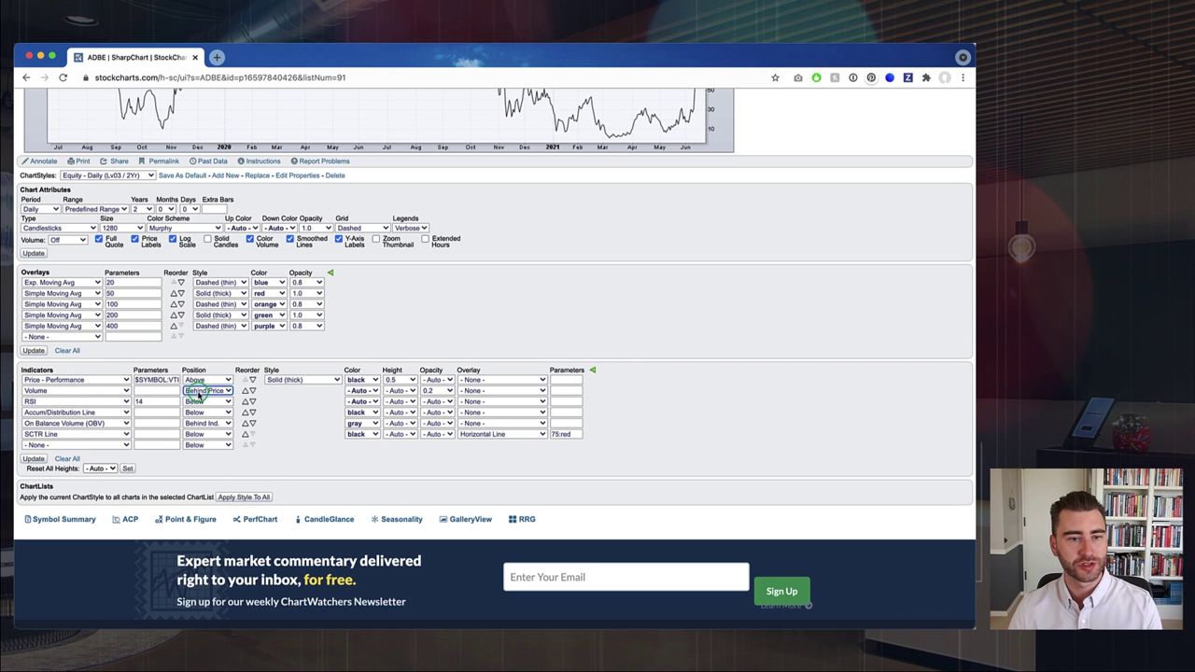
left_click(198, 392)
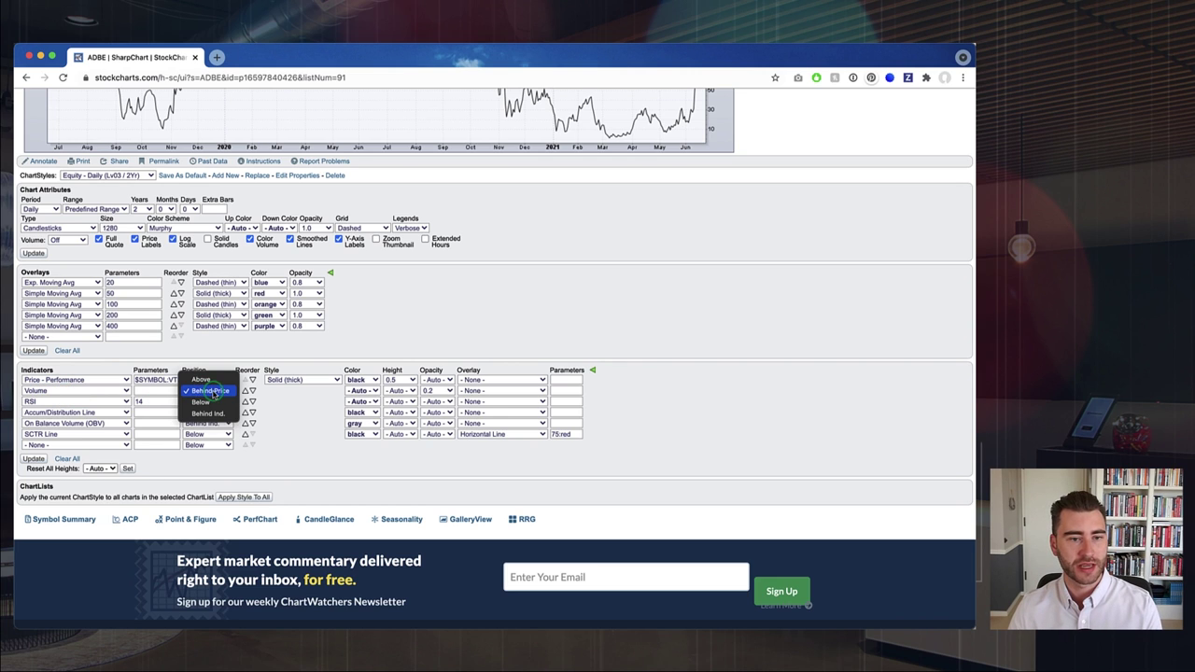
left_click(209, 391)
scroll(214, 392, "up", 10)
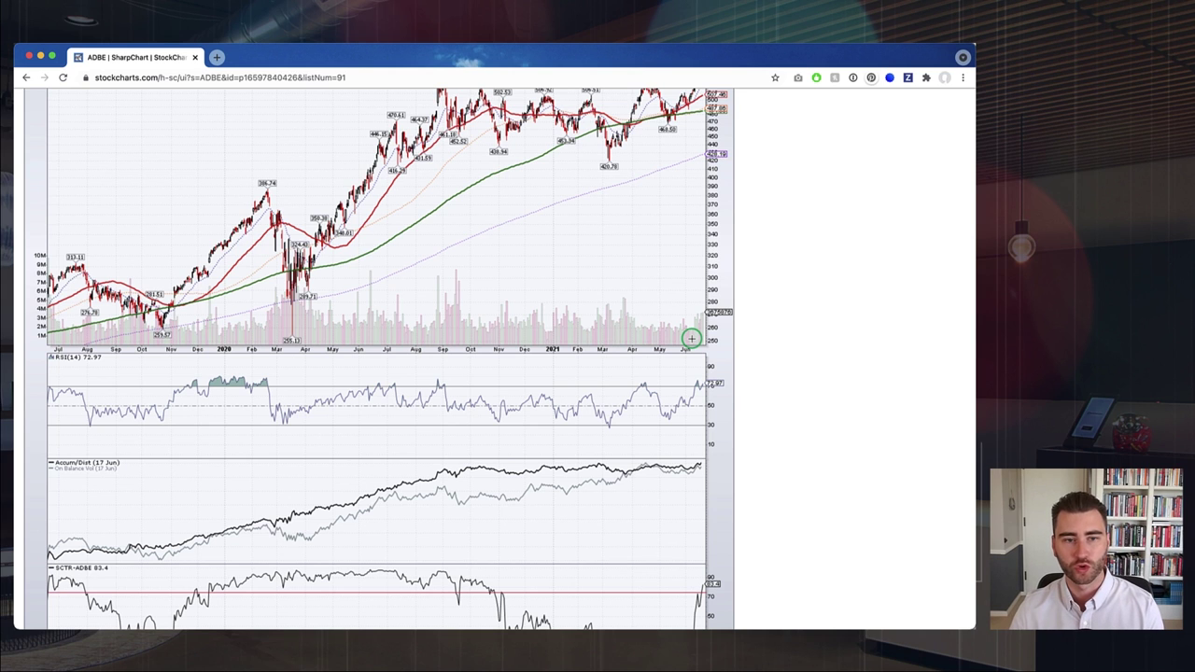
Review the position choices of the Volume and RSI indicators, keeping Behind Price for Volume and Below for RSI
scroll(691, 338, "up", 2)
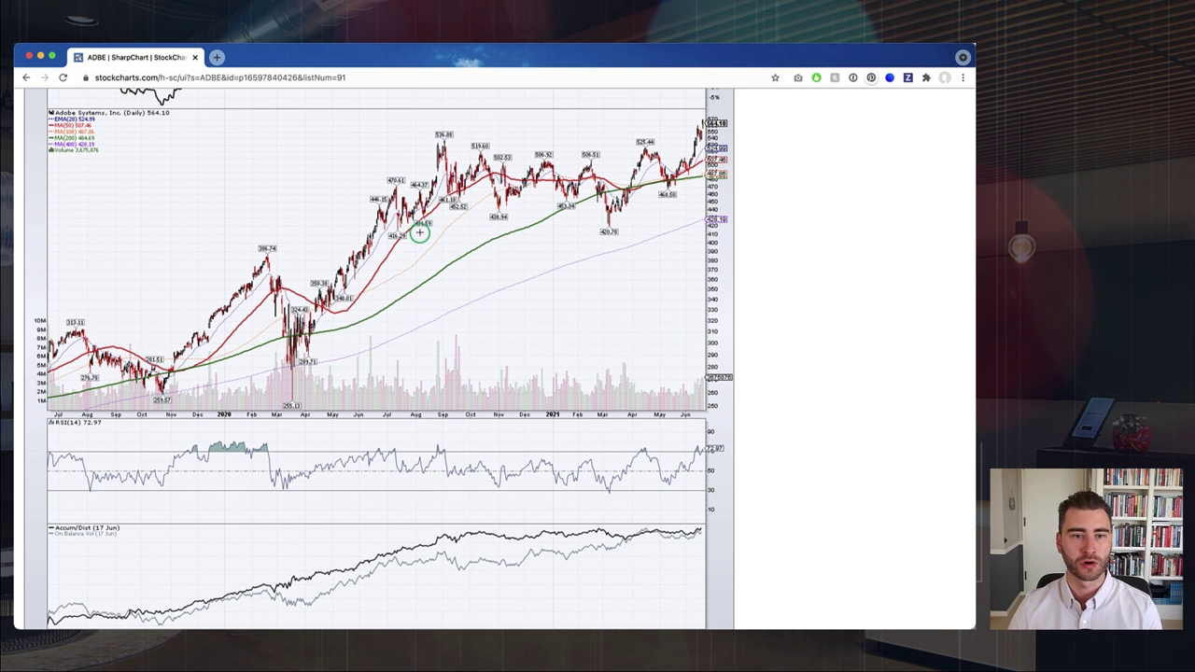
scroll(485, 310, "down", 3)
scroll(485, 310, "down", 10)
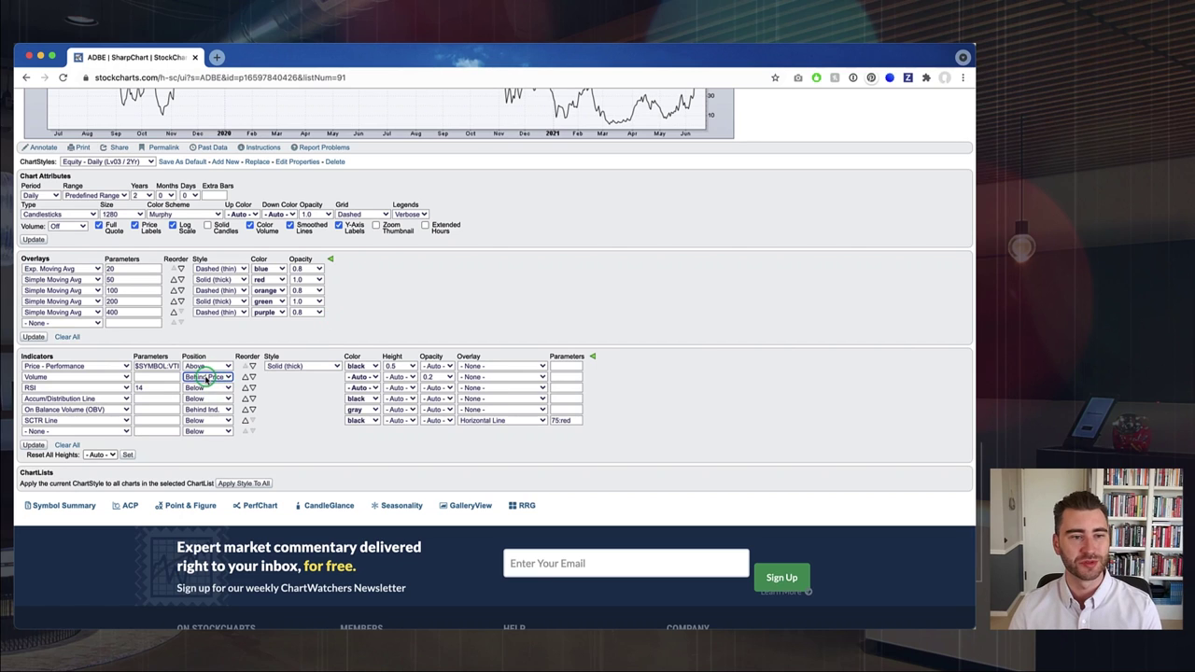
left_click(207, 377)
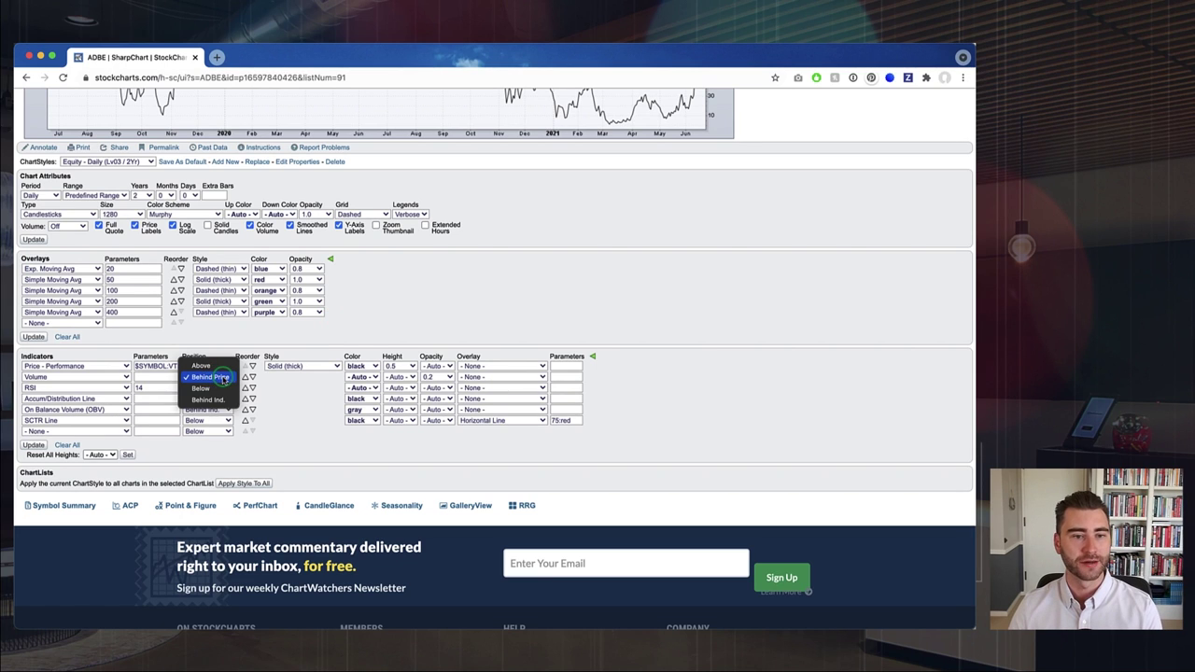
left_click(224, 378)
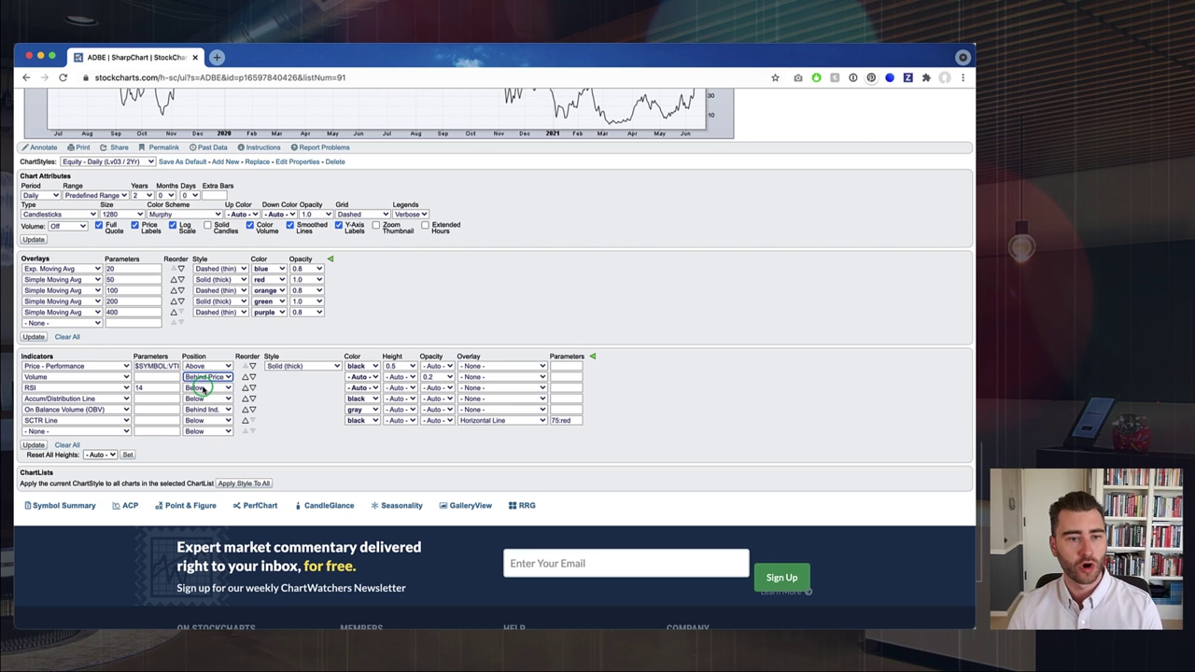
left_click(201, 387)
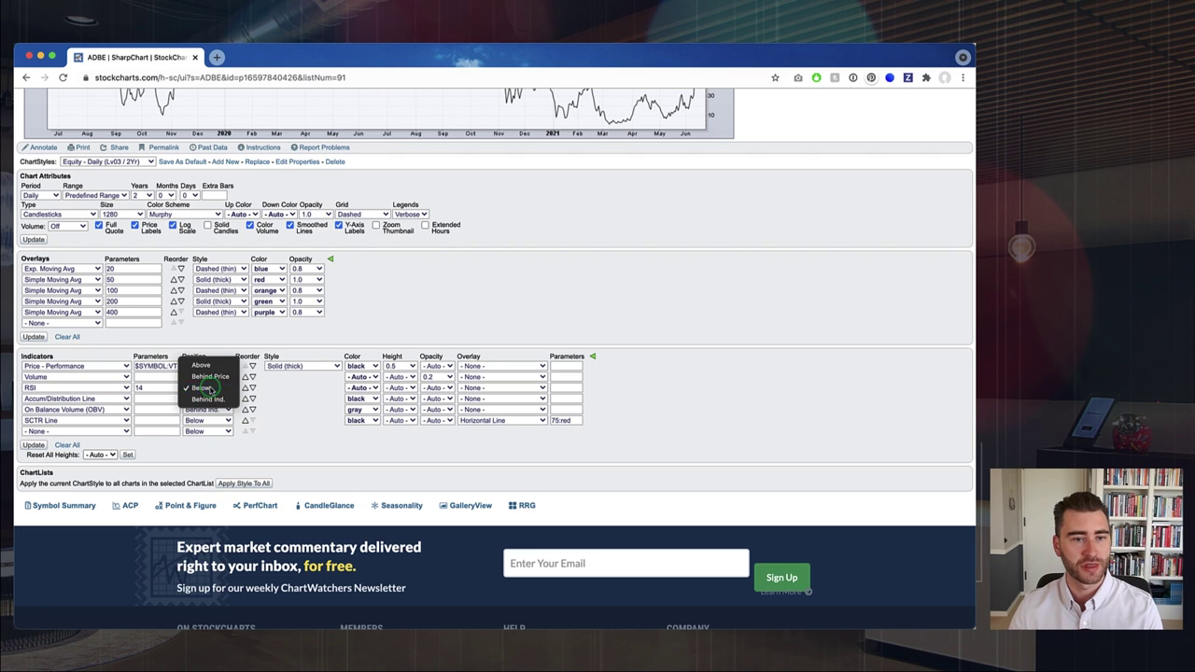
left_click(207, 387)
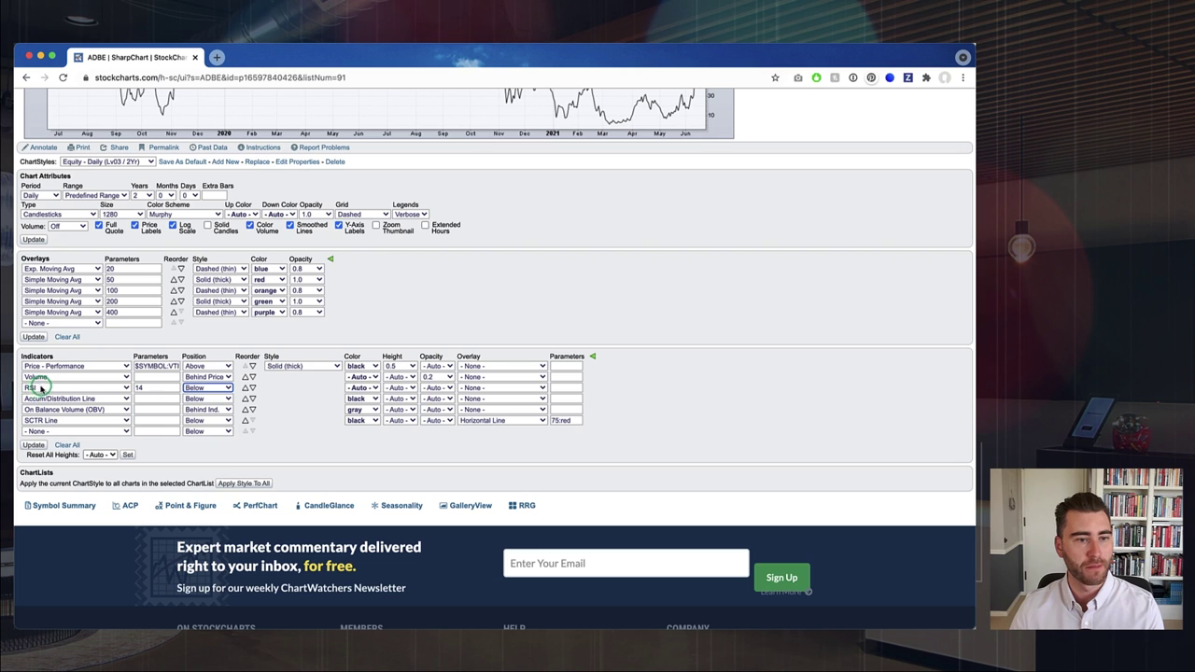
Reorder the SCTR Line indicator to sit directly above RSI, and update the chart to examine the panel order
left_click(244, 420)
left_click(245, 412)
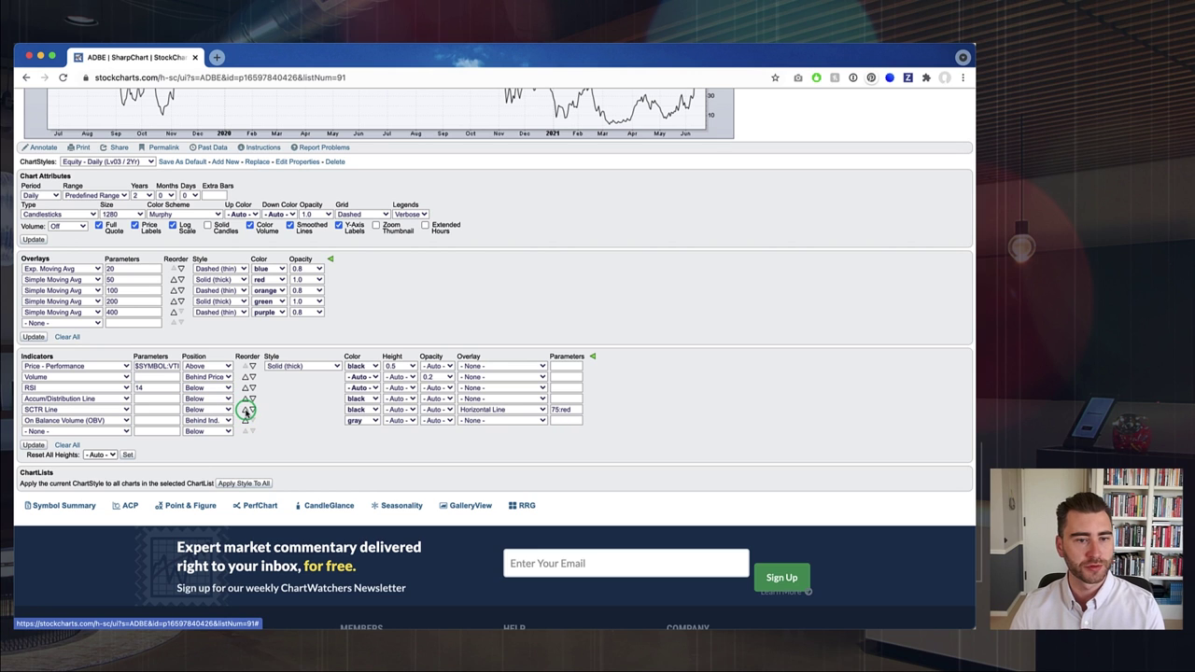
left_click(246, 410)
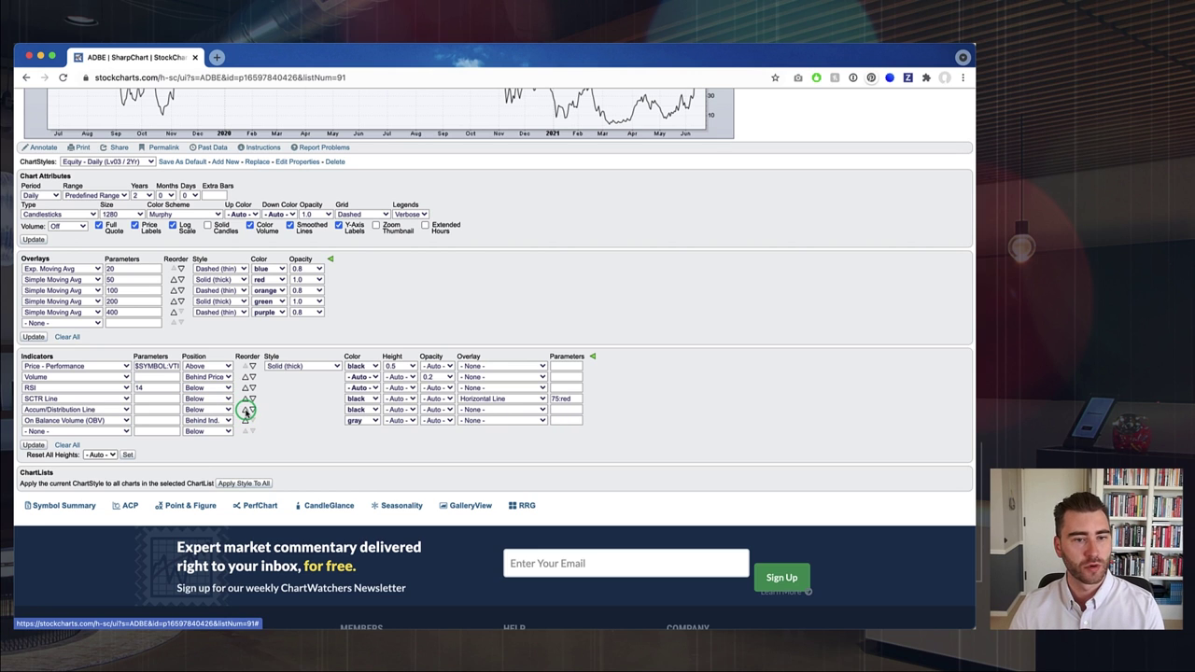
left_click(246, 398)
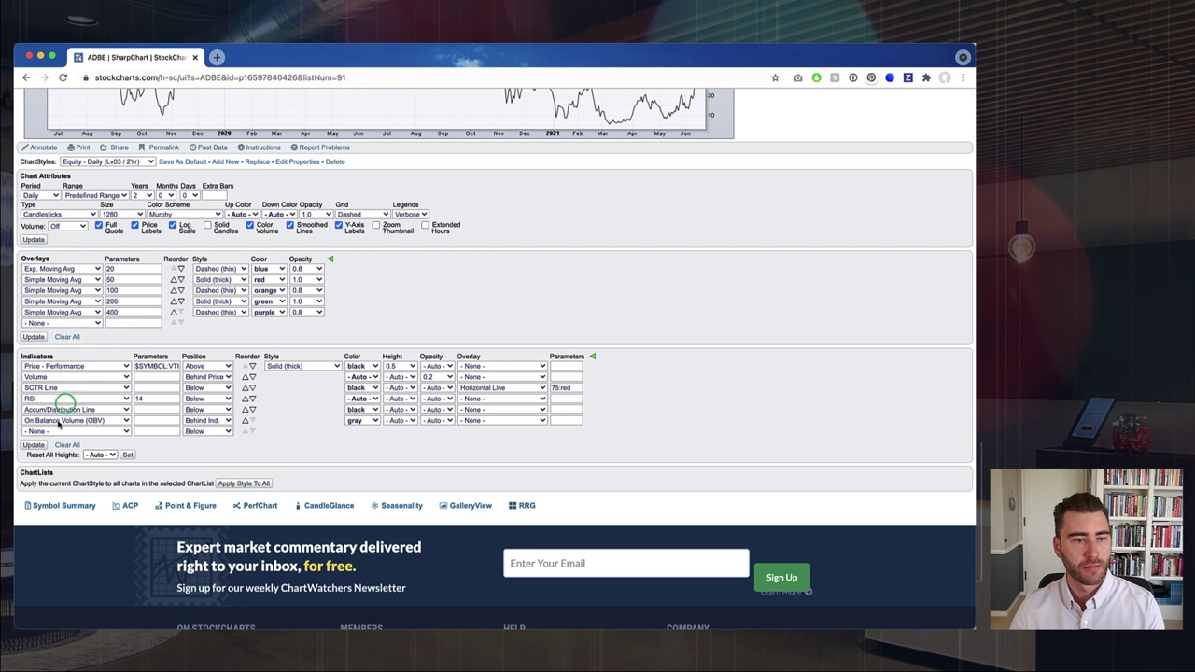
left_click(34, 445)
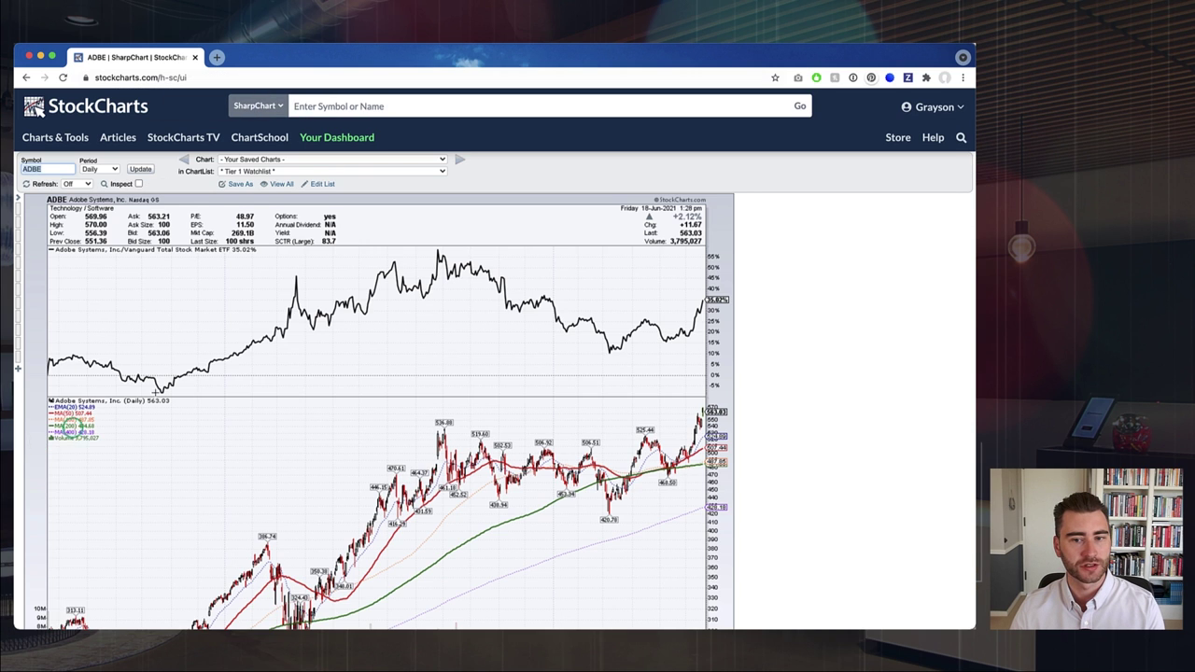
scroll(262, 339, "down", 8)
scroll(262, 340, "down", 3)
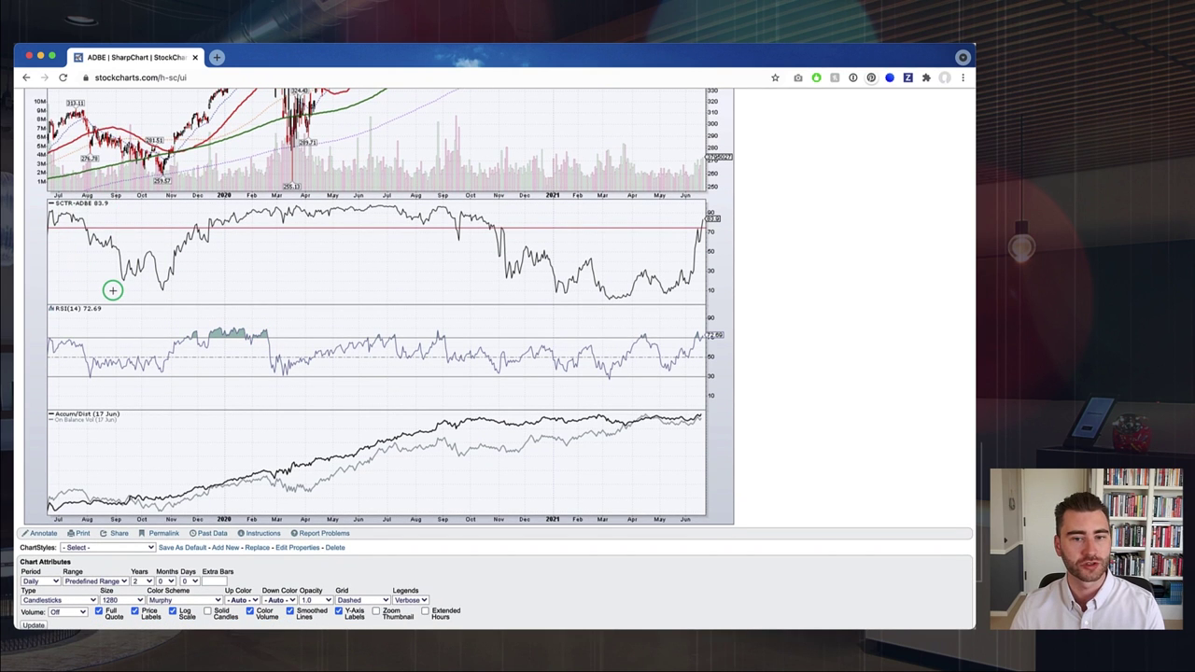
Set the SCTR Line indicator's position to Above, and update the chart to examine its panel placement
scroll(112, 289, "down", 10)
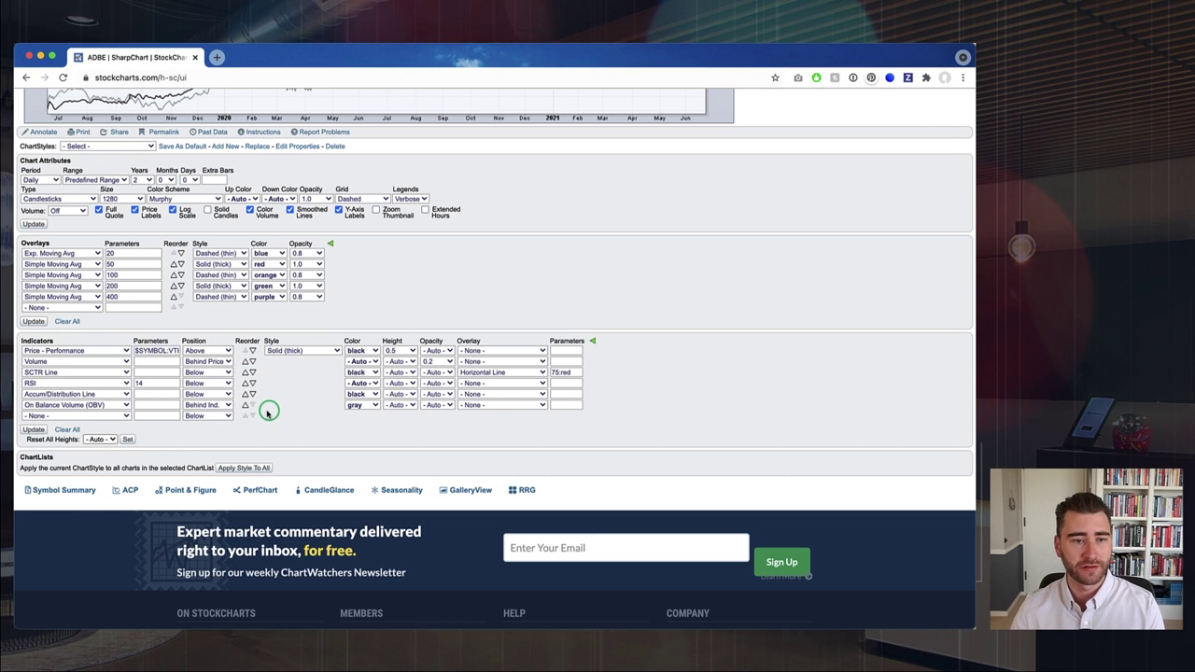
left_click(208, 372)
left_click(201, 349)
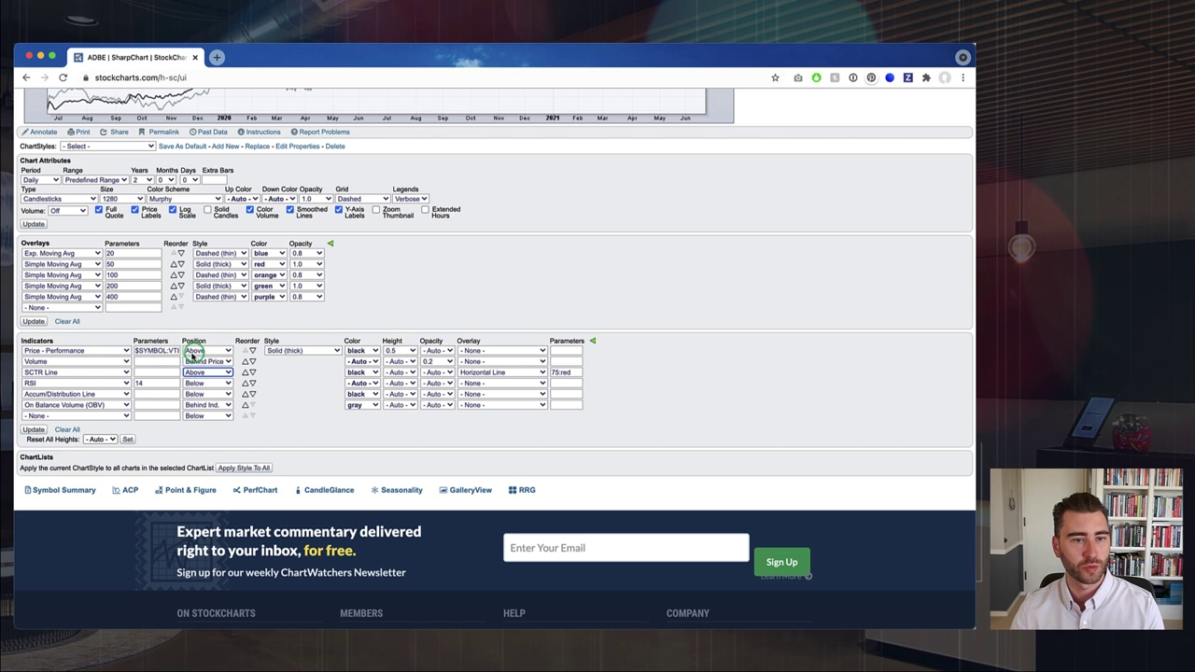
left_click(32, 429)
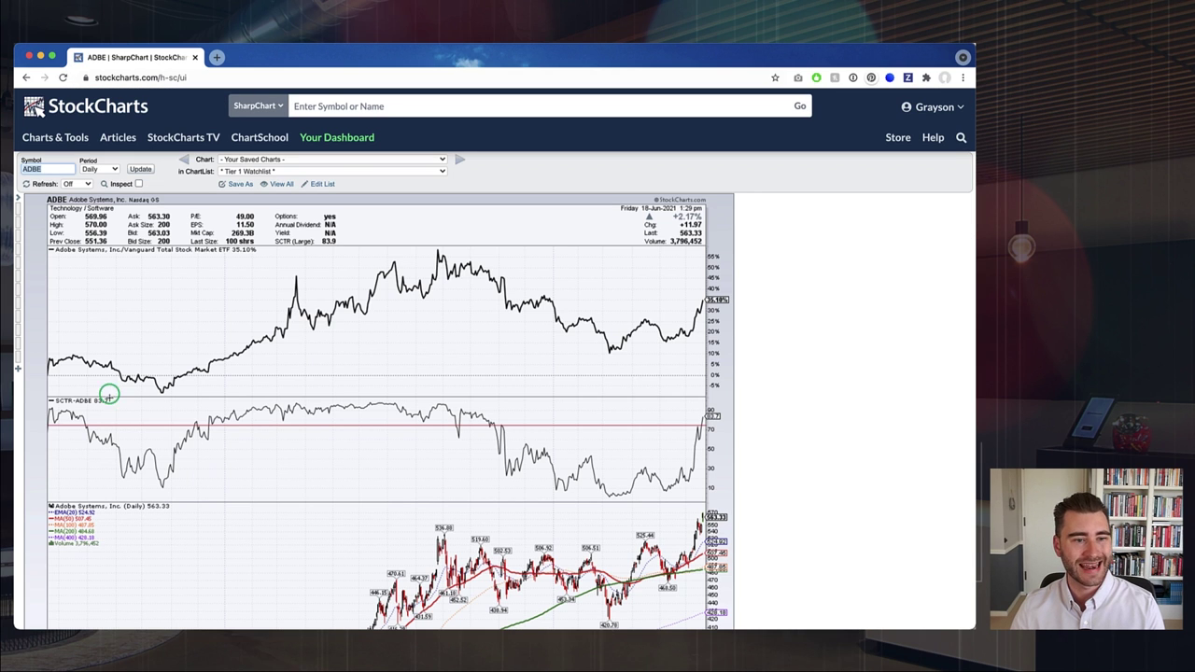
scroll(153, 466, "down", 15)
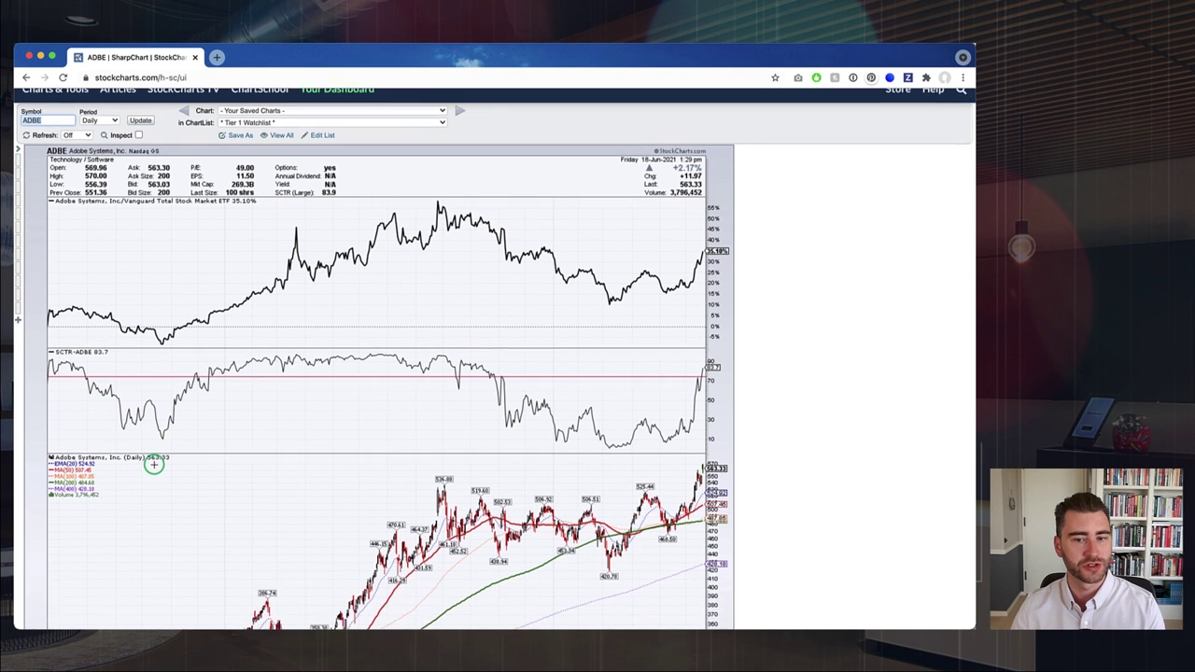
scroll(153, 465, "down", 3)
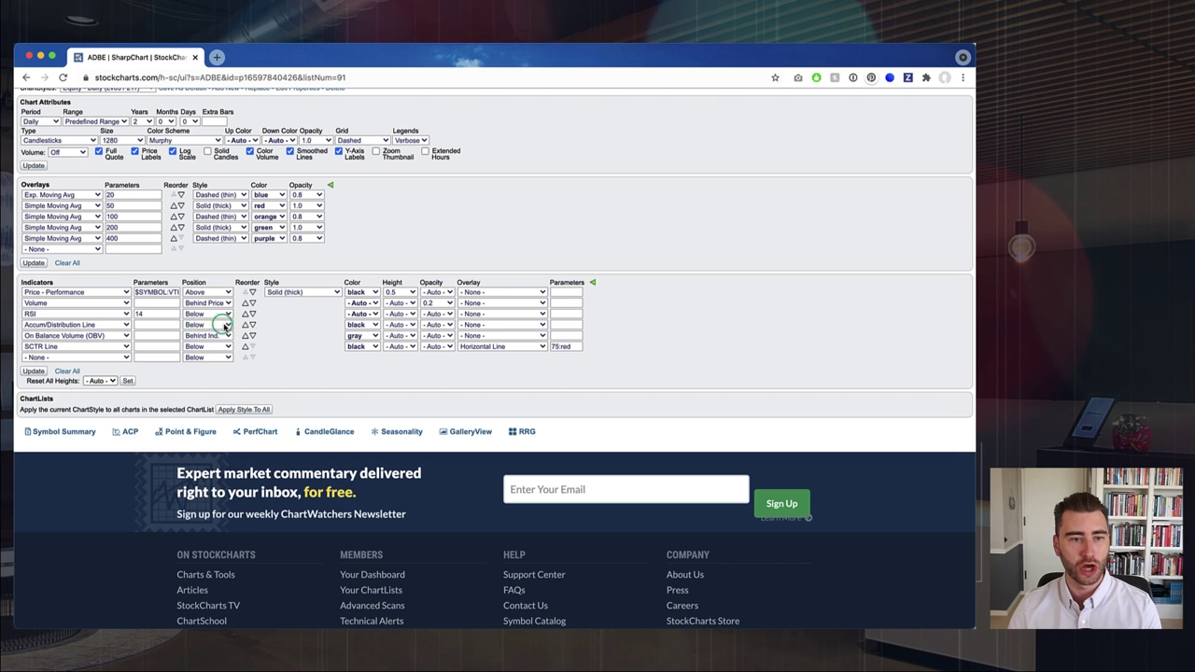
Review the position choices of Accum/Distribution Line and On Balance Volume, keeping Below and Behind Ind., and examine their shared panel
left_click(205, 326)
left_click(202, 326)
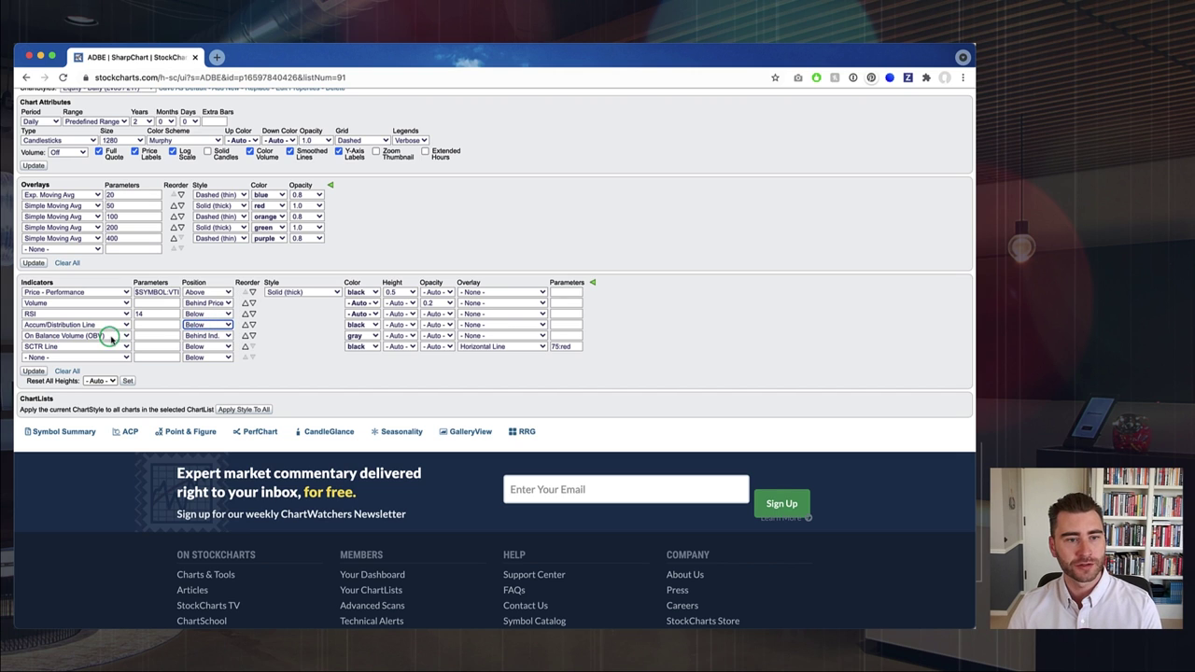
left_click(197, 337)
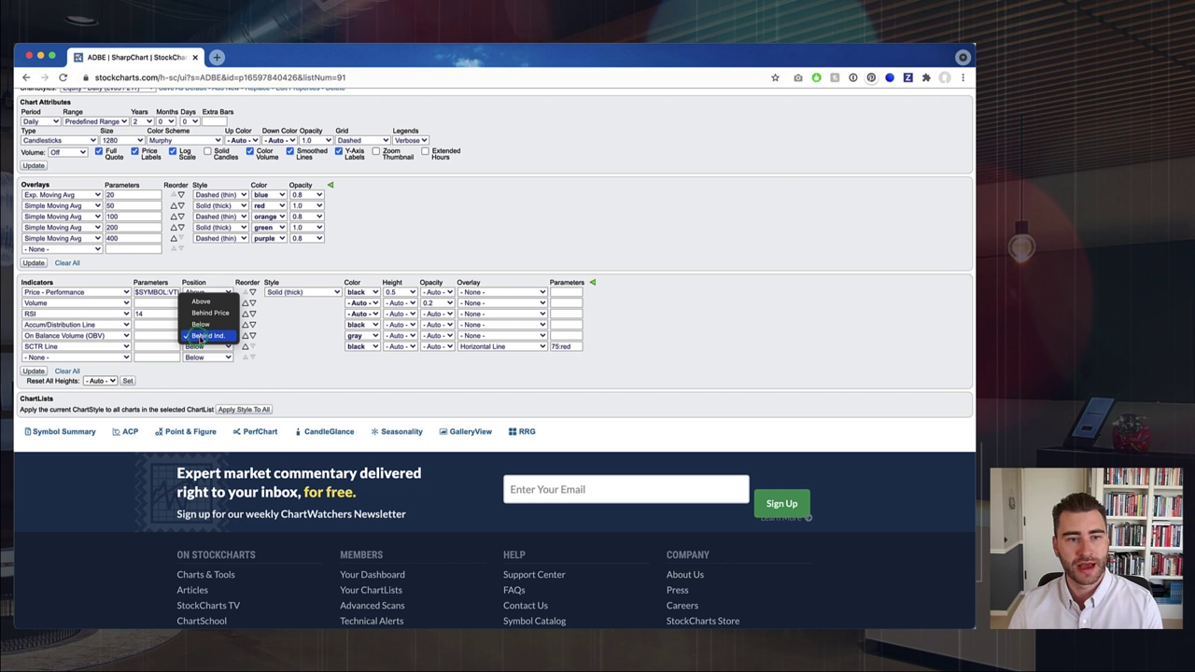
left_click(205, 336)
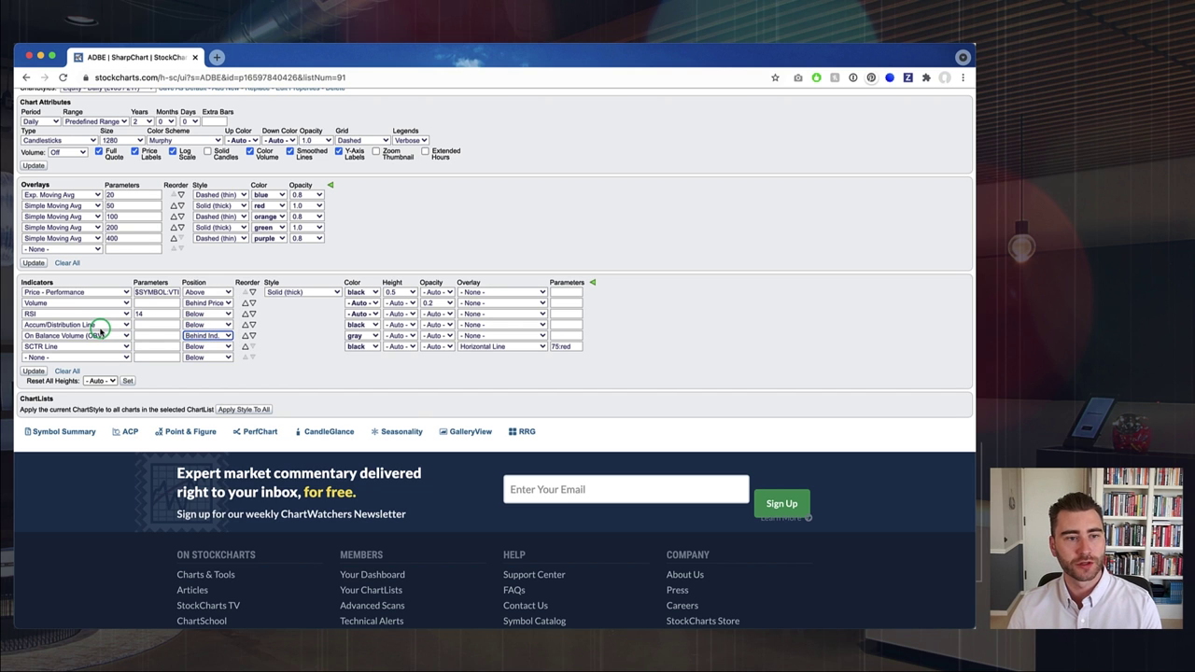
scroll(100, 330, "up", 2)
scroll(100, 331, "up", 8)
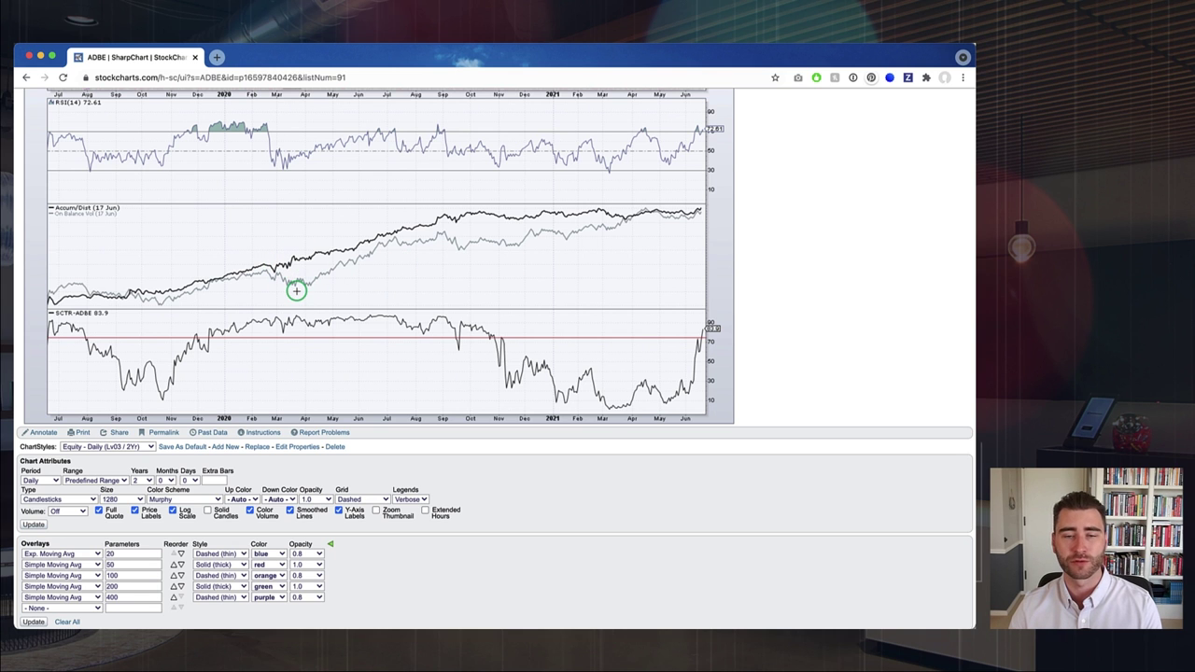
Set the On Balance Volume indicator's color to black and opacity to 0.3, and update the chart
scroll(296, 290, "down", 6)
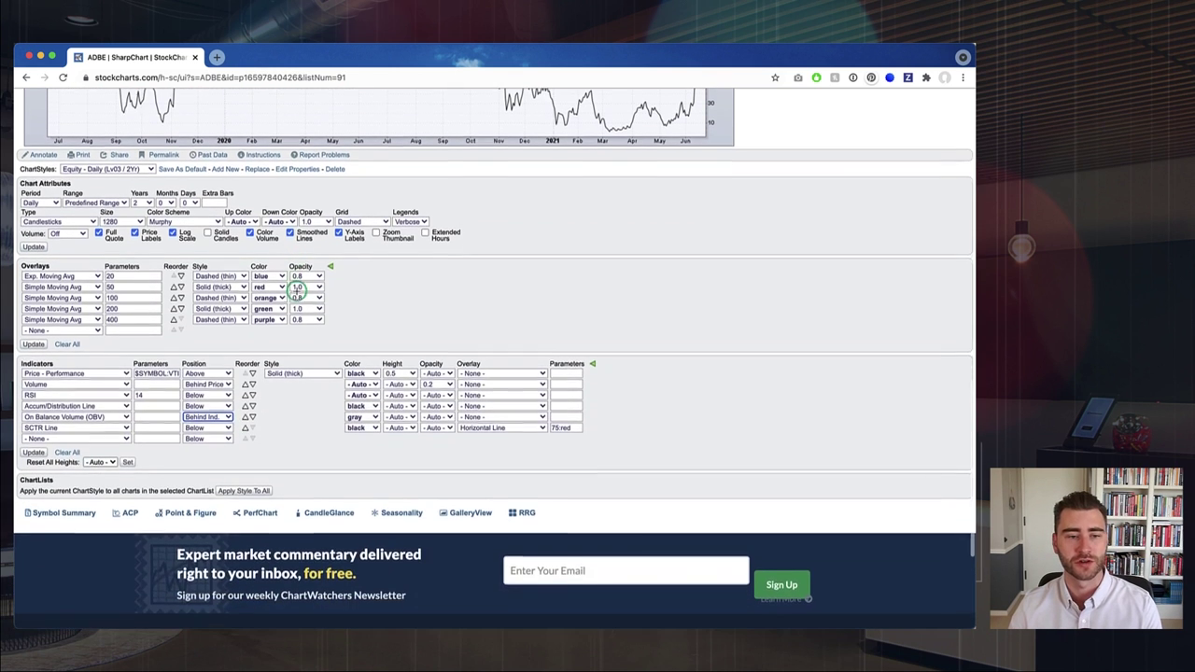
scroll(296, 290, "down", 1)
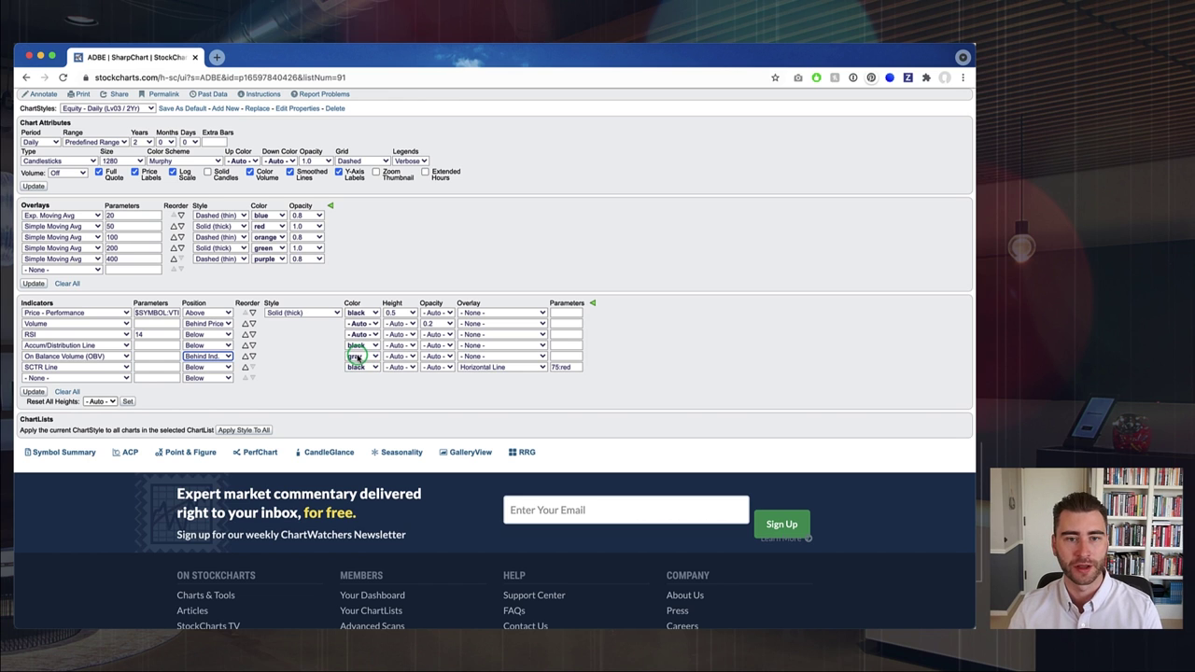
left_click(356, 357)
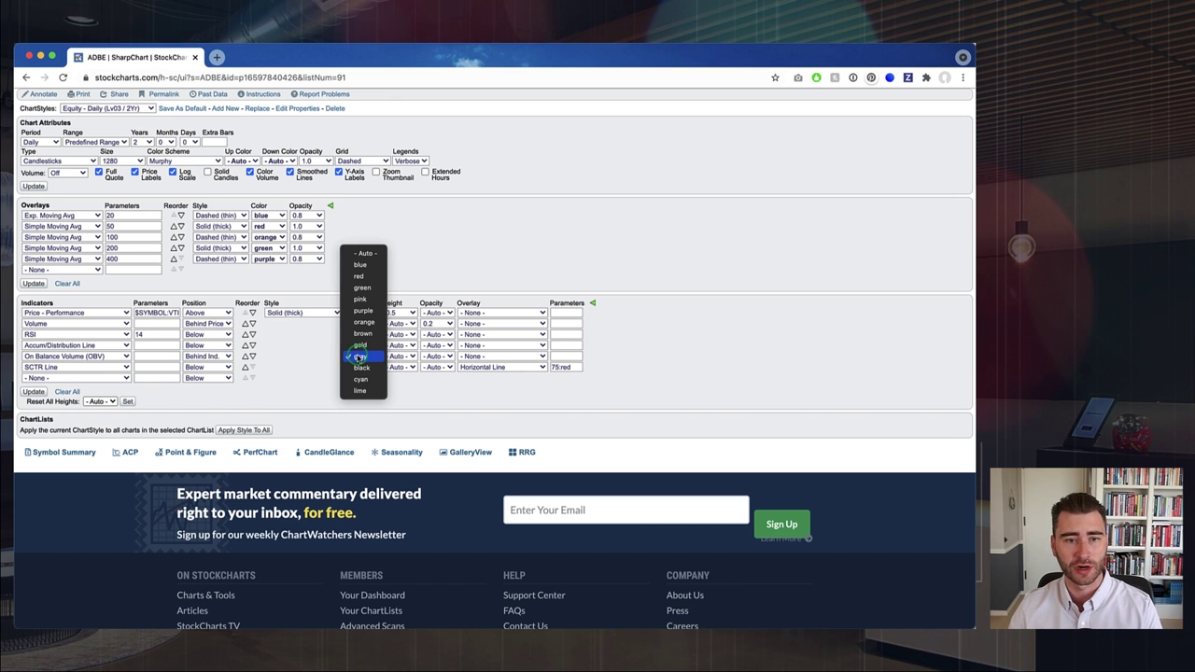
left_click(361, 368)
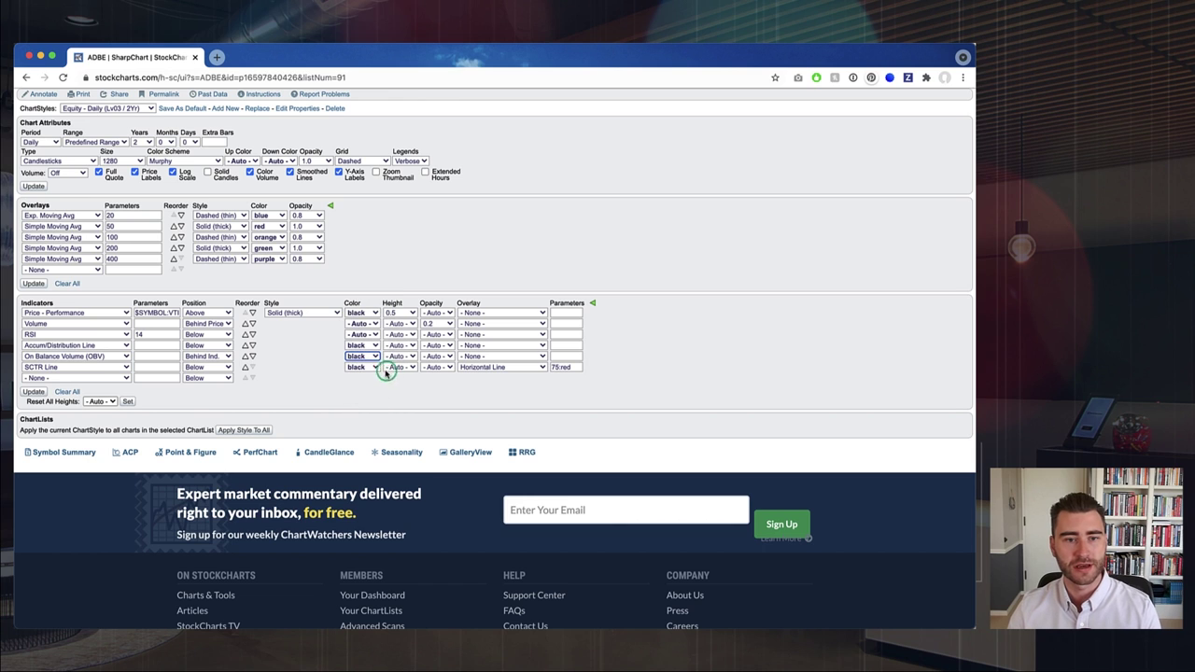
left_click(436, 357)
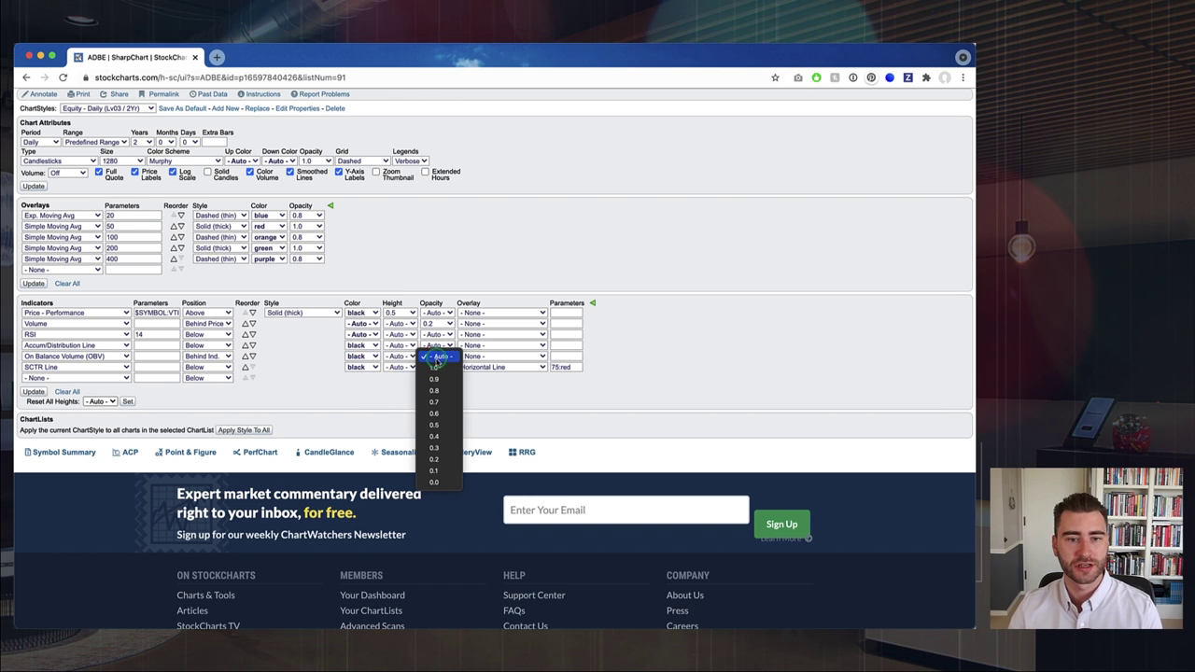
left_click(434, 448)
left_click(41, 393)
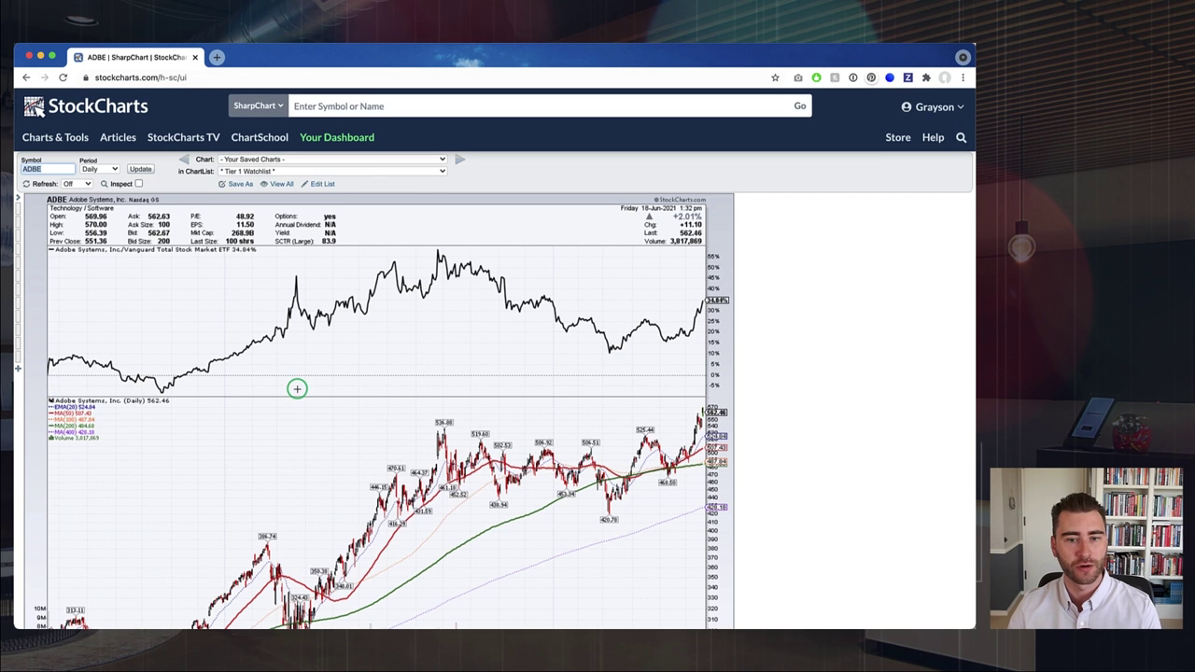
scroll(297, 389, "down", 10)
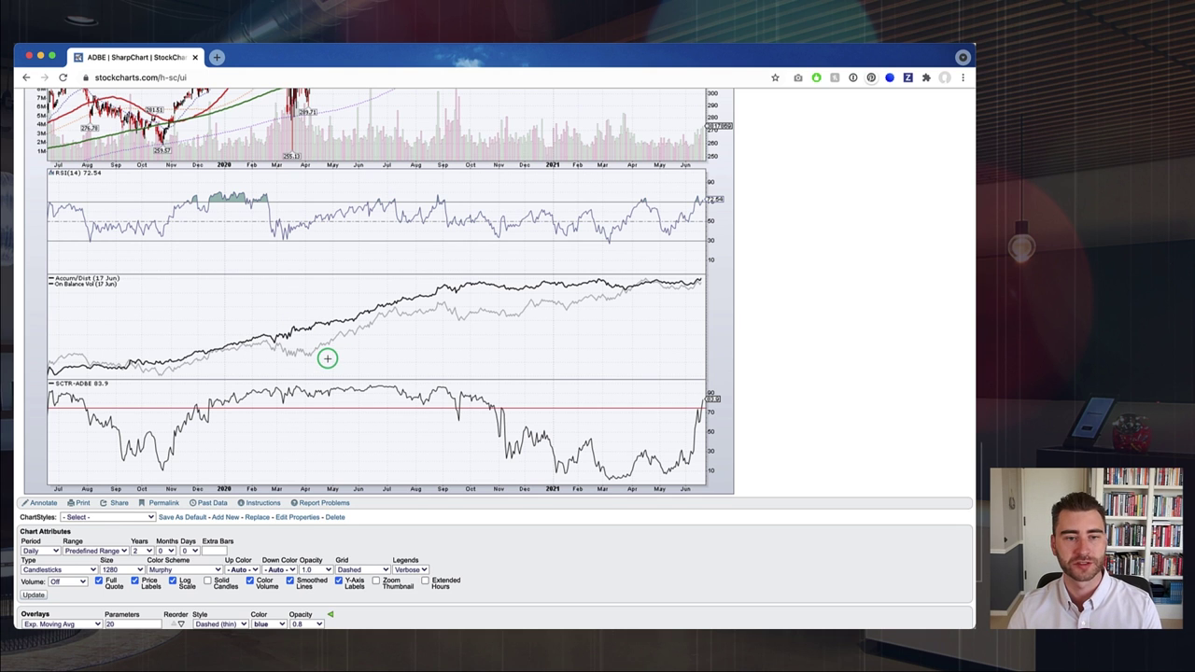
Examine the SCTR panel with its red horizontal line, then hide and show the indicators' advanced options
scroll(327, 358, "down", 1)
scroll(327, 358, "down", 5)
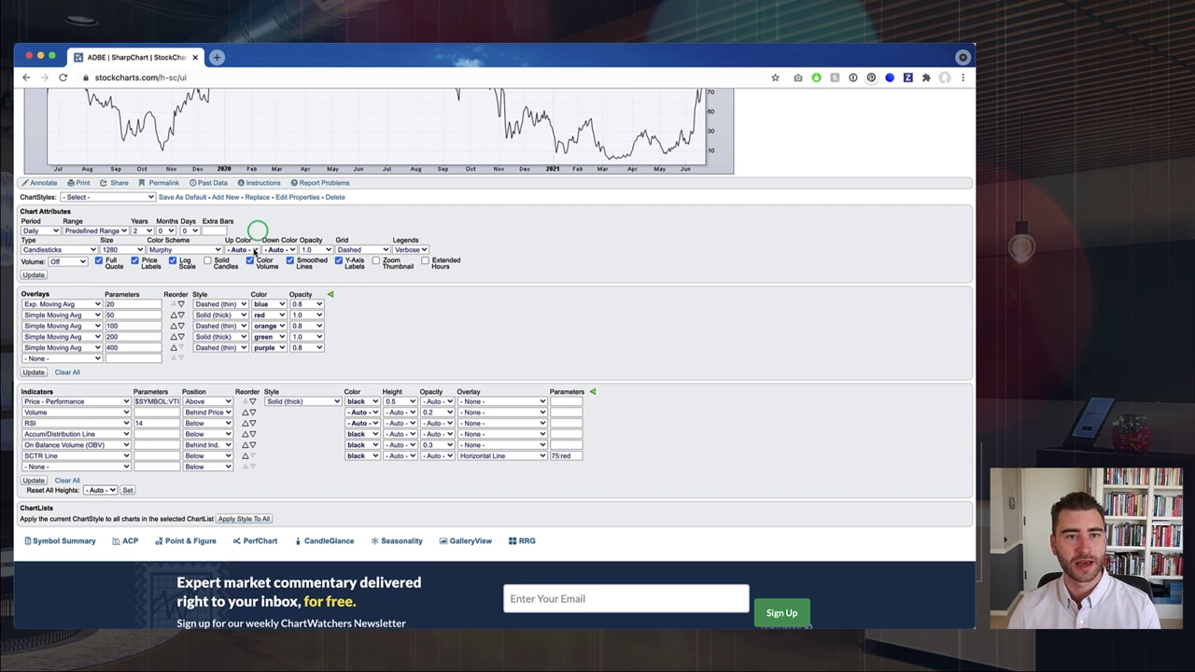
scroll(252, 252, "up", 3)
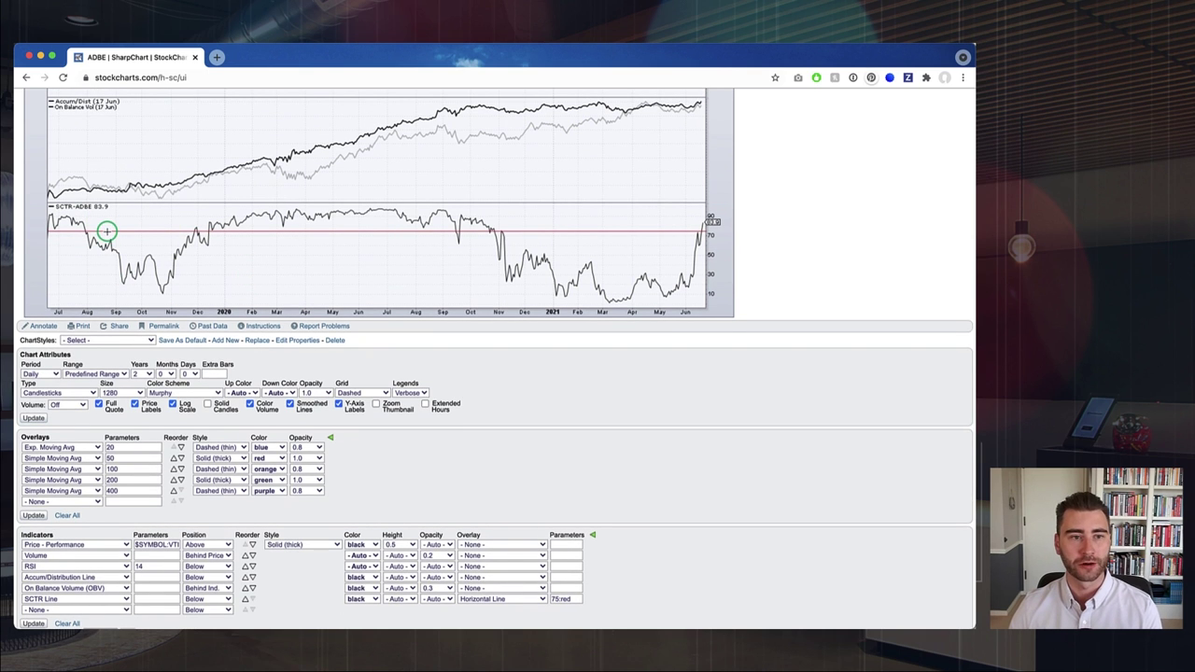
scroll(108, 230, "down", 2)
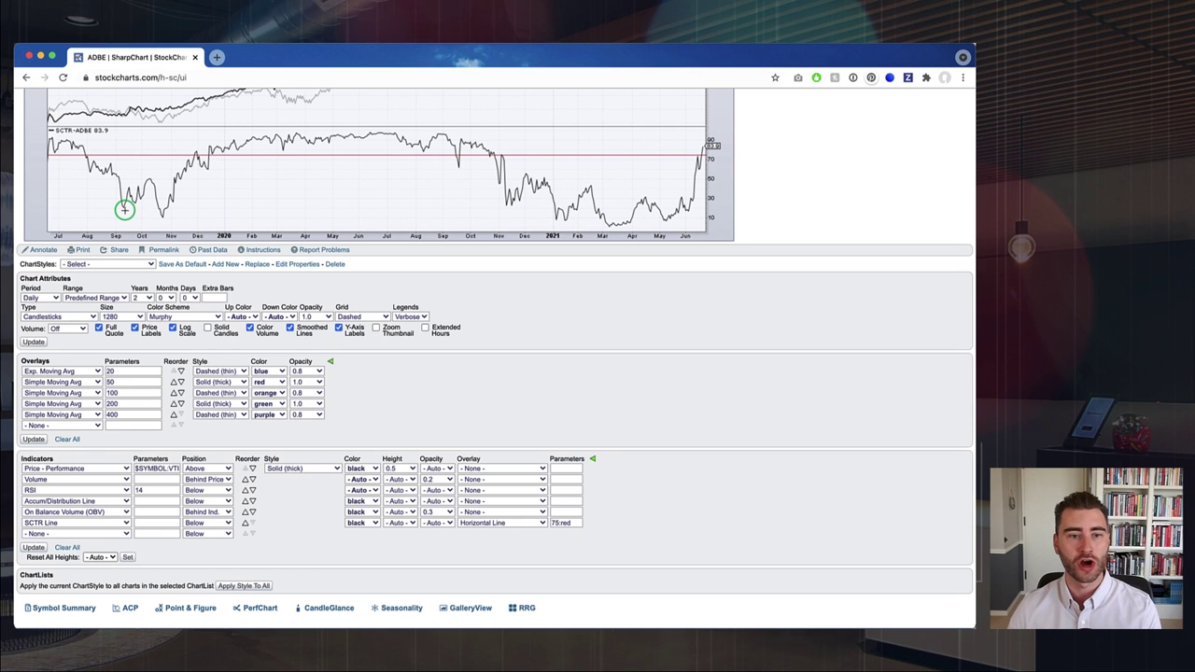
left_click(595, 461)
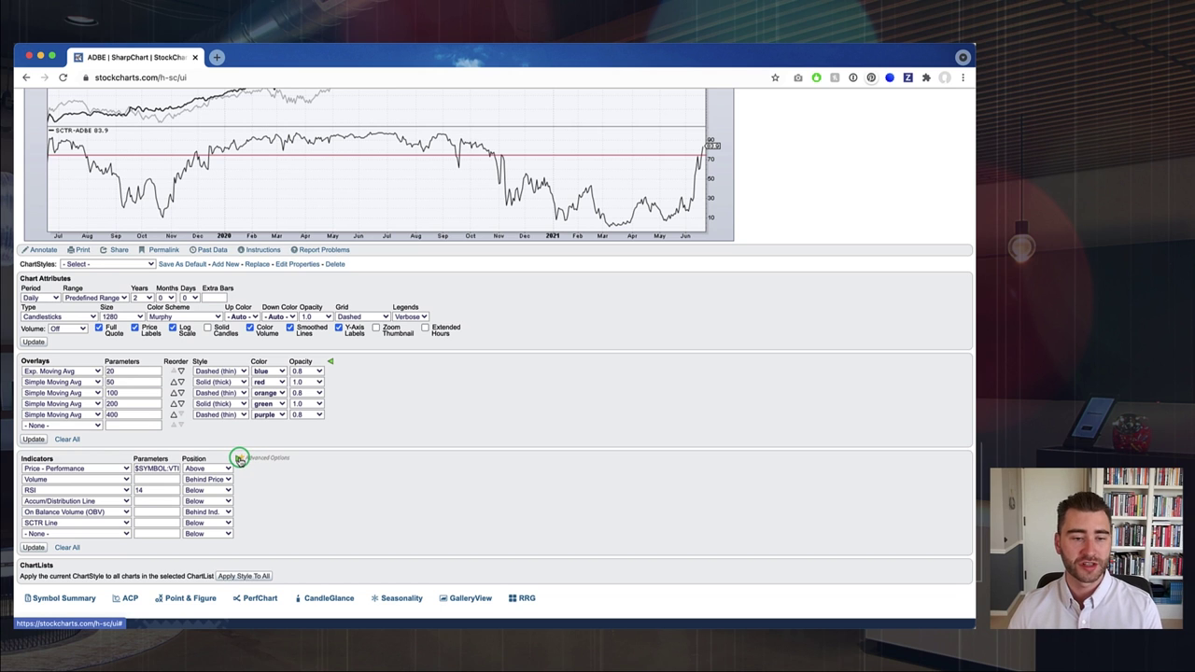
left_click(239, 459)
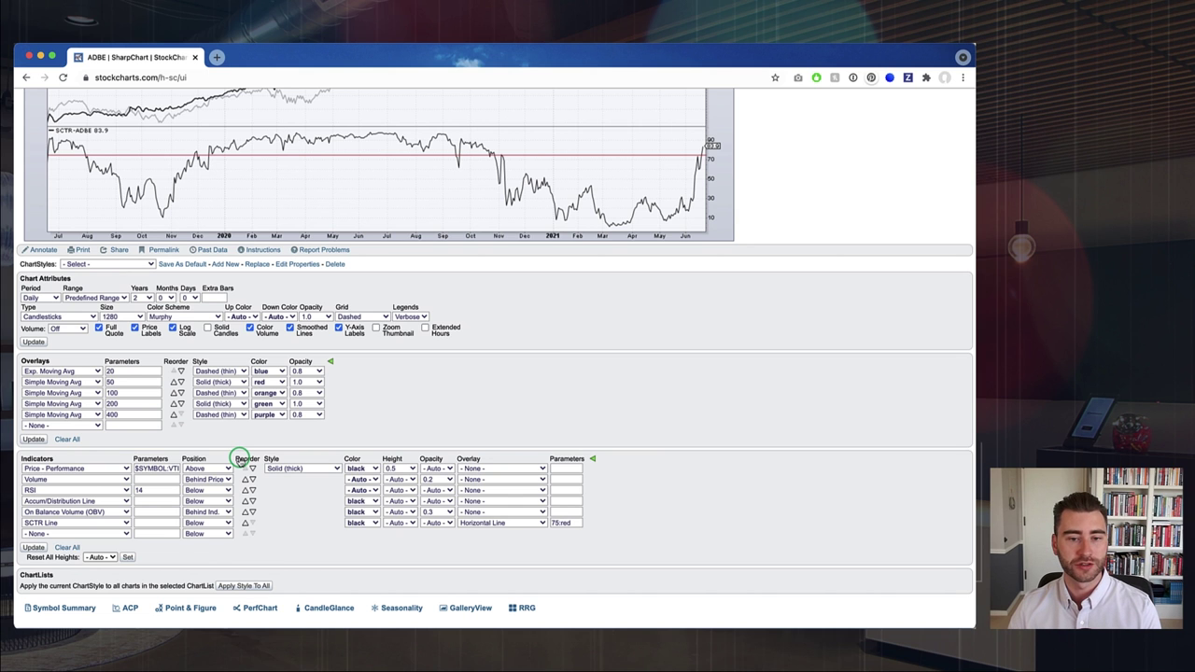
Review the overlay choices of the SCTR Line indicator, keeping Horizontal Line
scroll(239, 458, "down", 2)
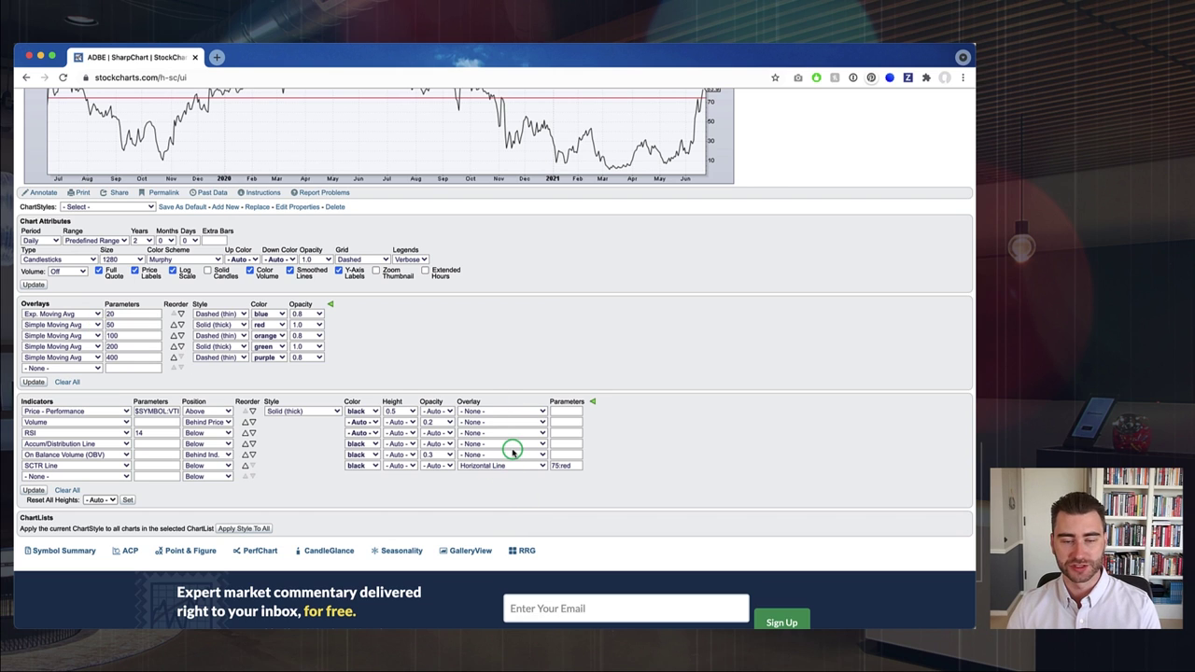
left_click(487, 465)
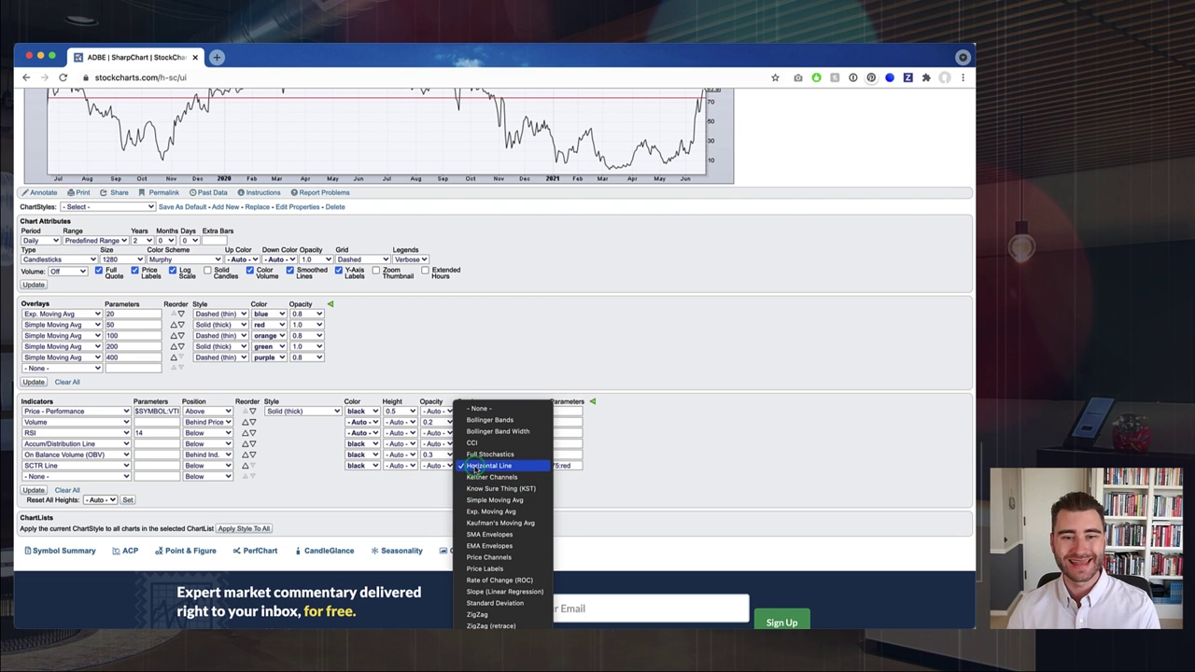
left_click(475, 466)
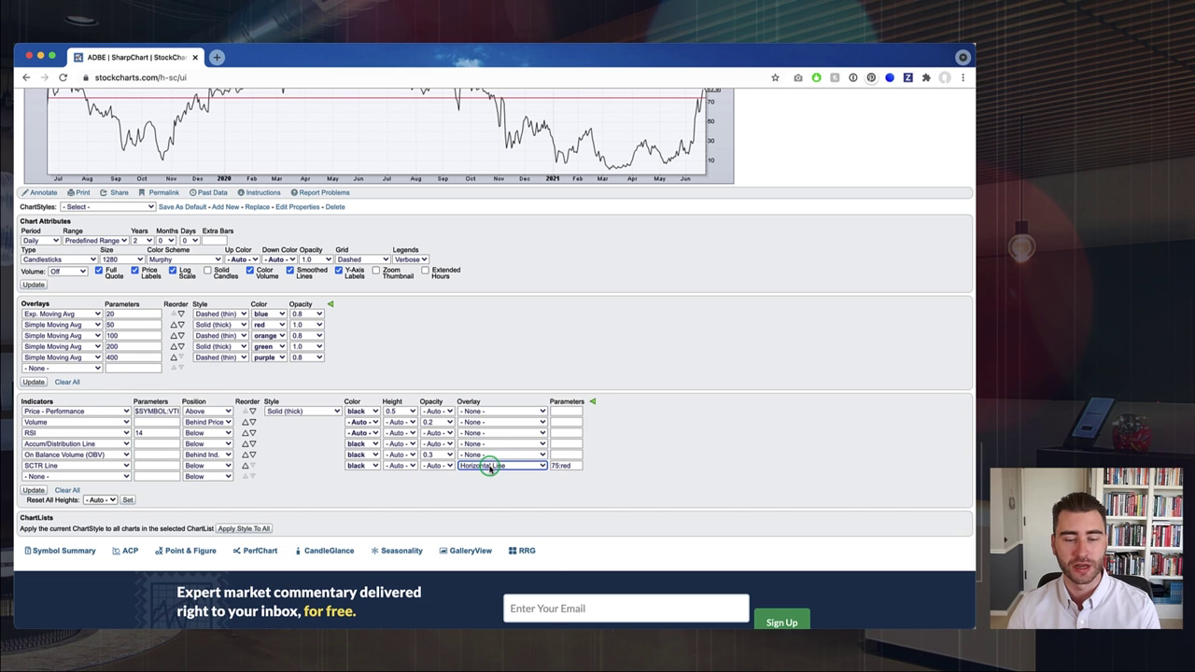
Keep Horizontal Line as the SCTR Line indicator's overlay, set its parameters to 75:orange, and update the chart
left_click(490, 467)
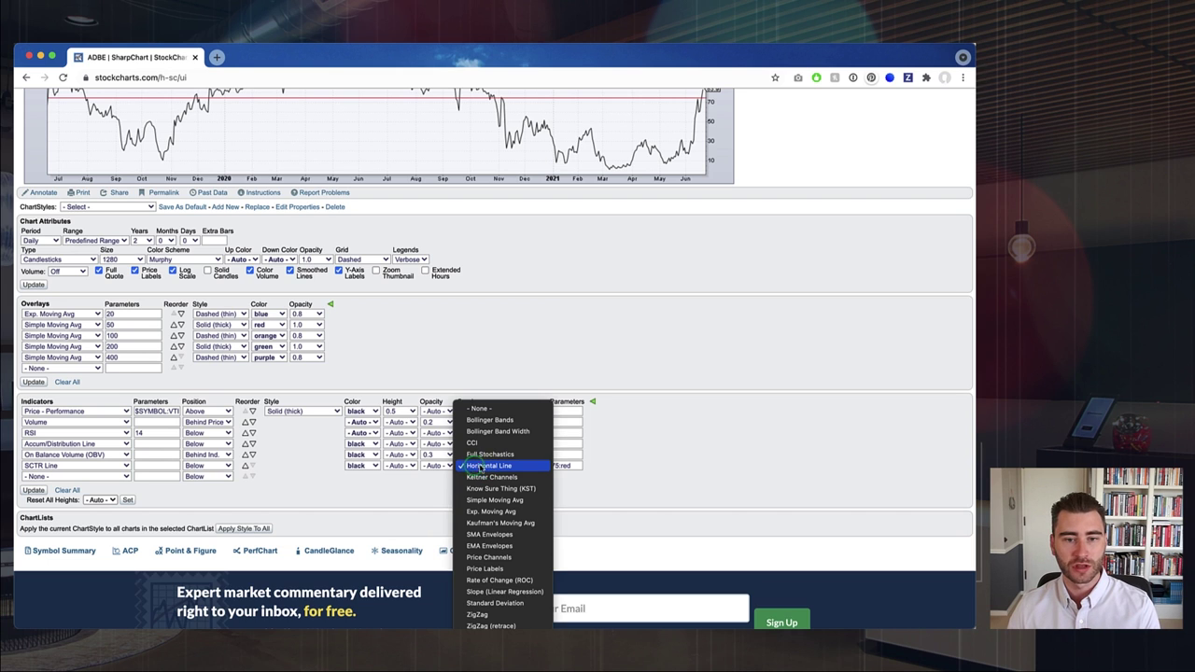
left_click(489, 466)
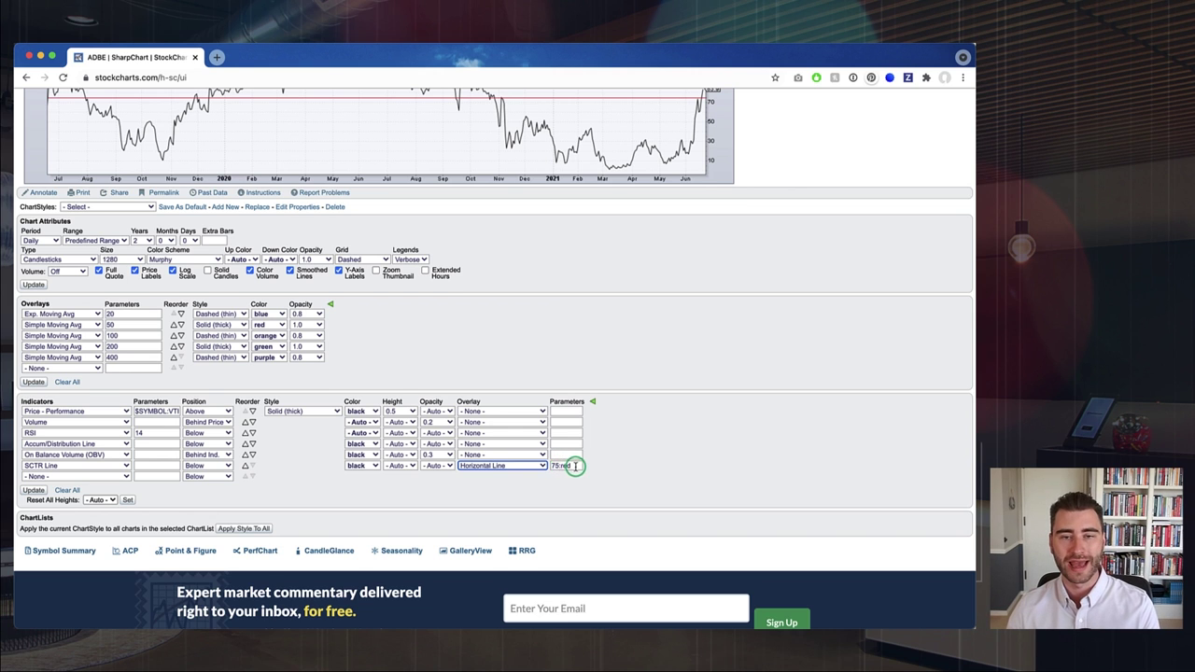
scroll(576, 466, "up", 1)
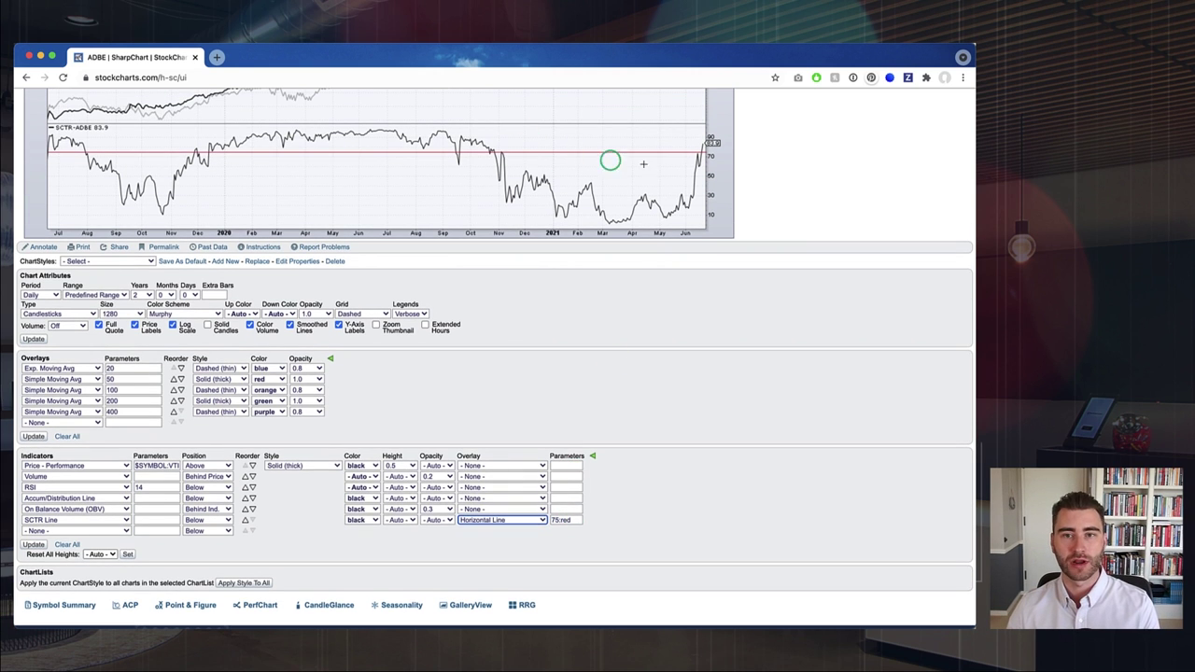
left_click(568, 519)
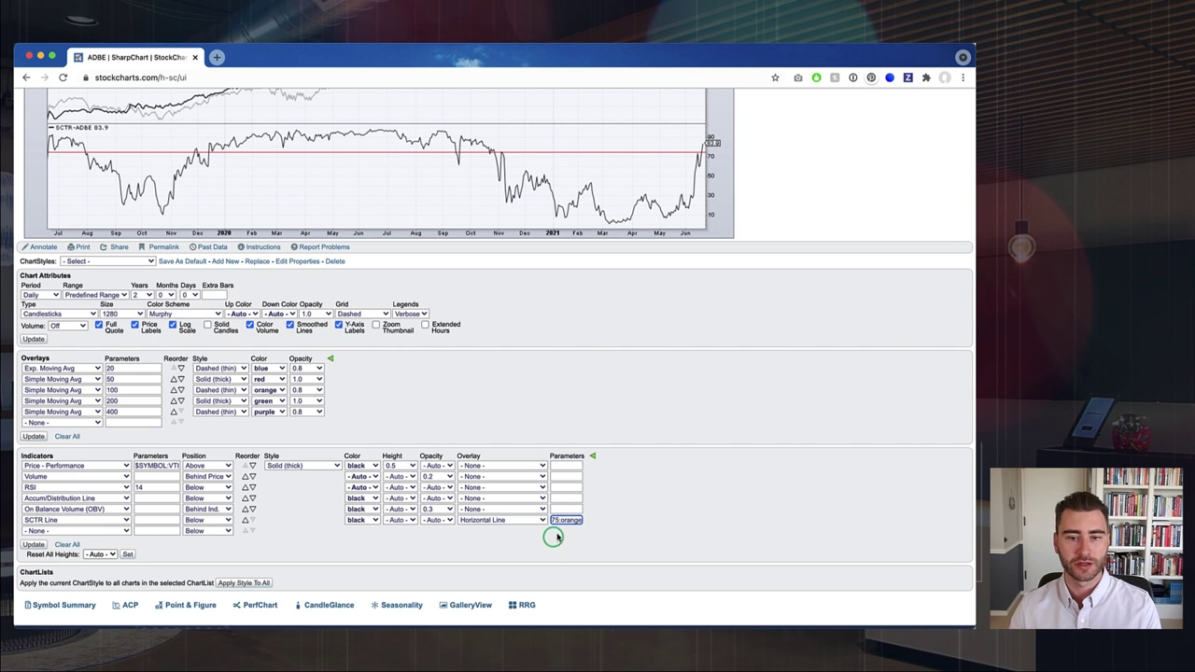
double_click(567, 520)
key("Return")
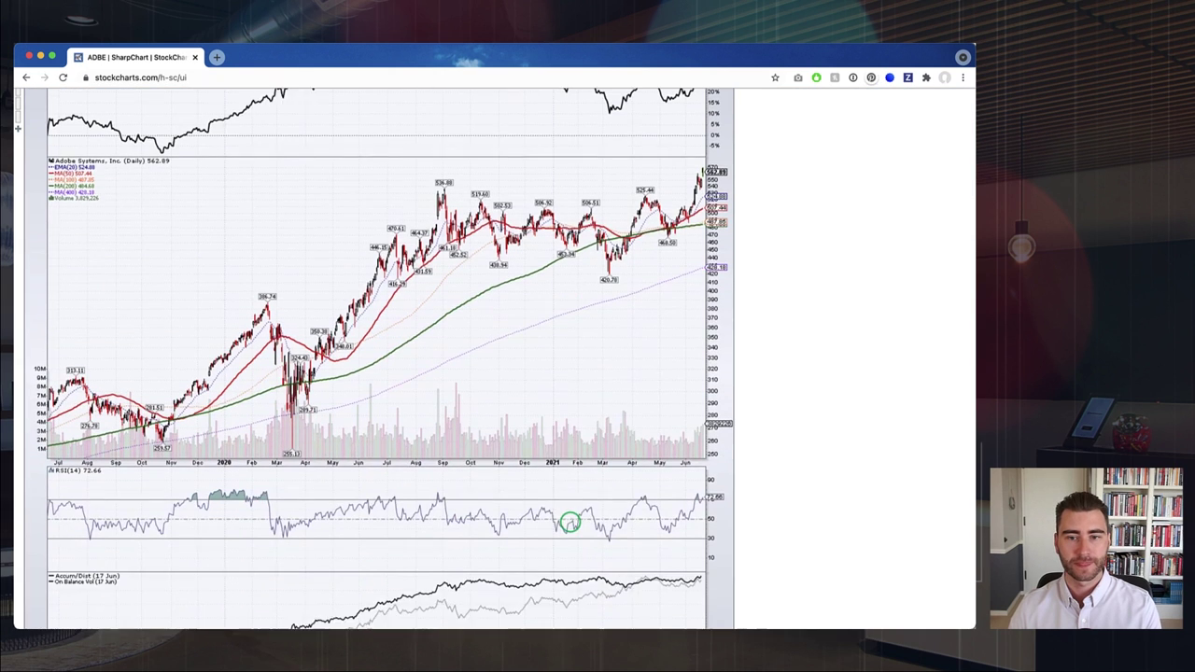
scroll(570, 522, "down", 5)
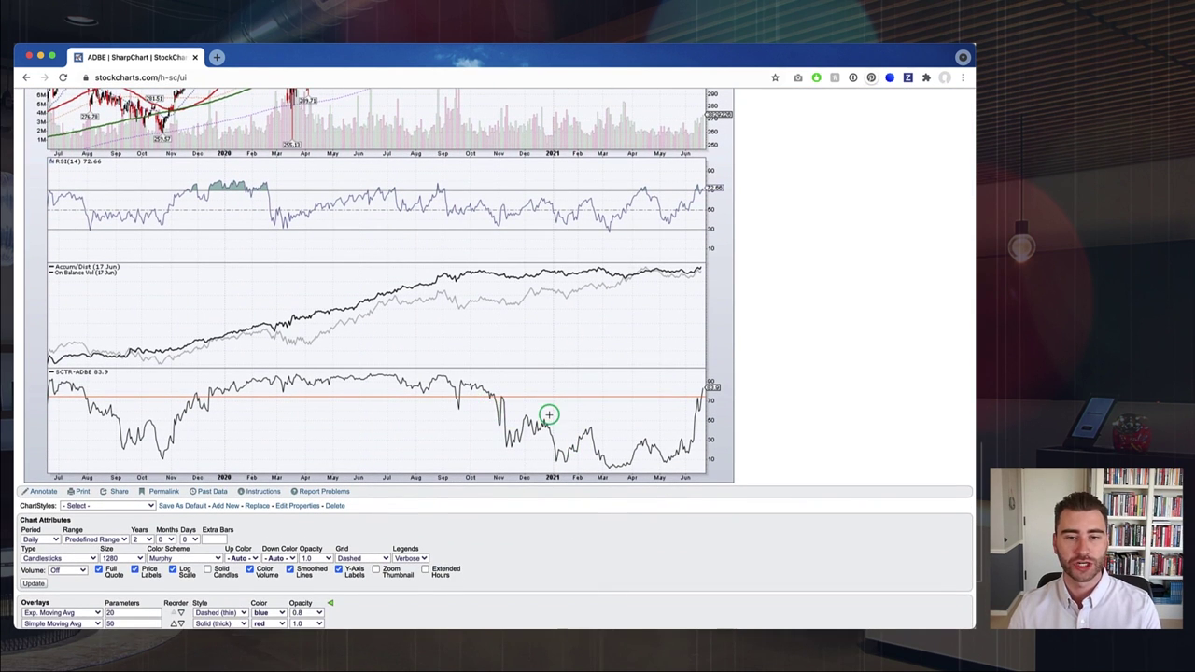
scroll(549, 414, "down", 4)
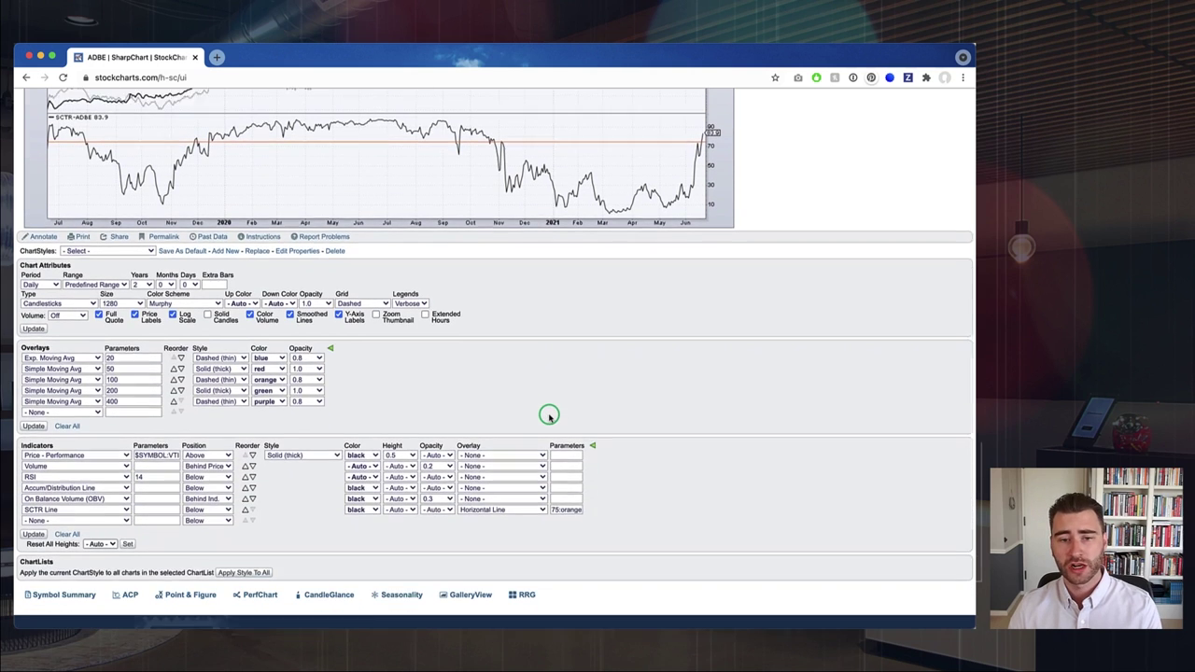
scroll(549, 415, "down", 1)
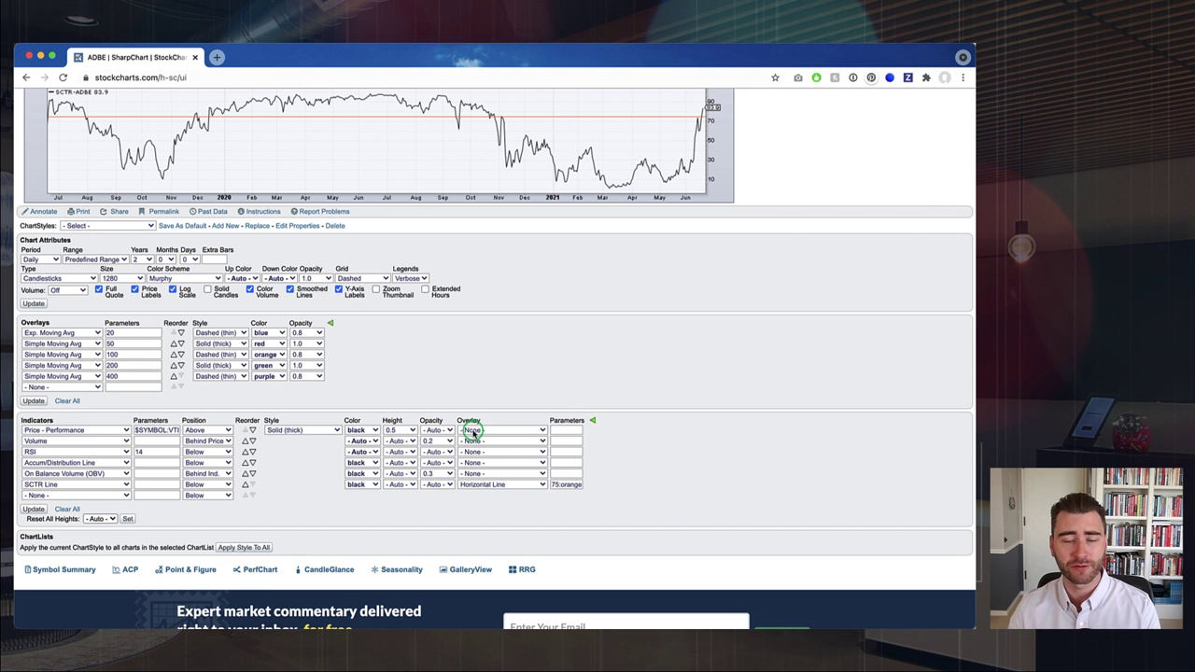
Add a Simple Moving Avg overlay with parameters 50:red to the Price - Performance indicator and update the chart
scroll(474, 432, "up", 15)
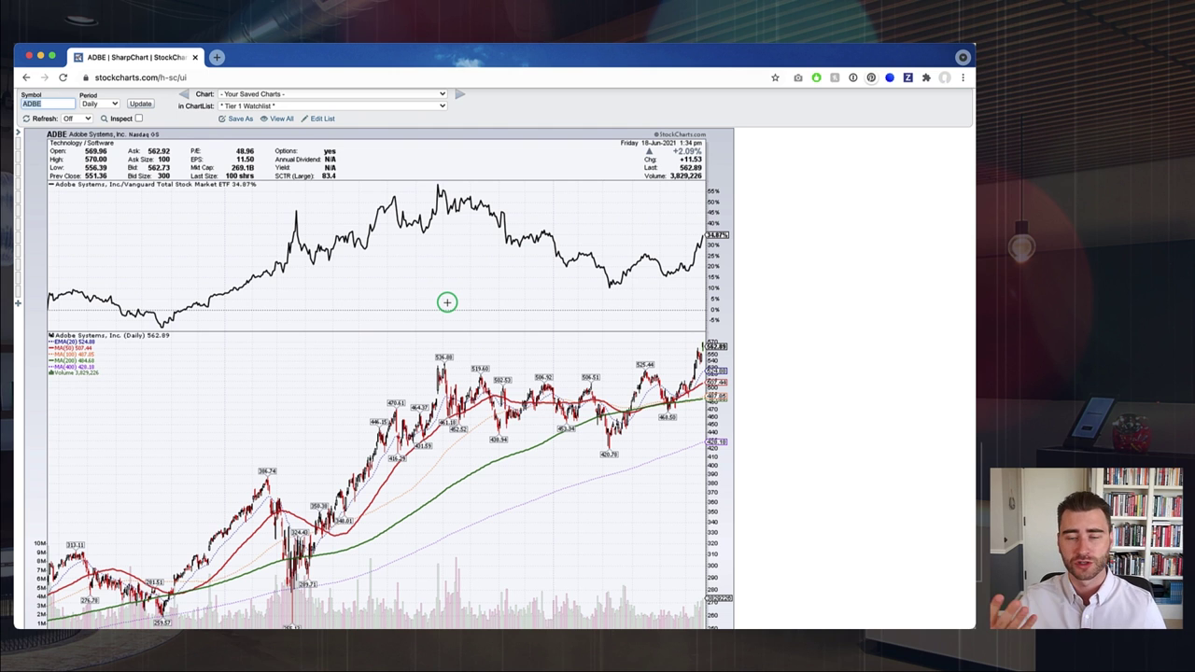
scroll(447, 302, "down", 15)
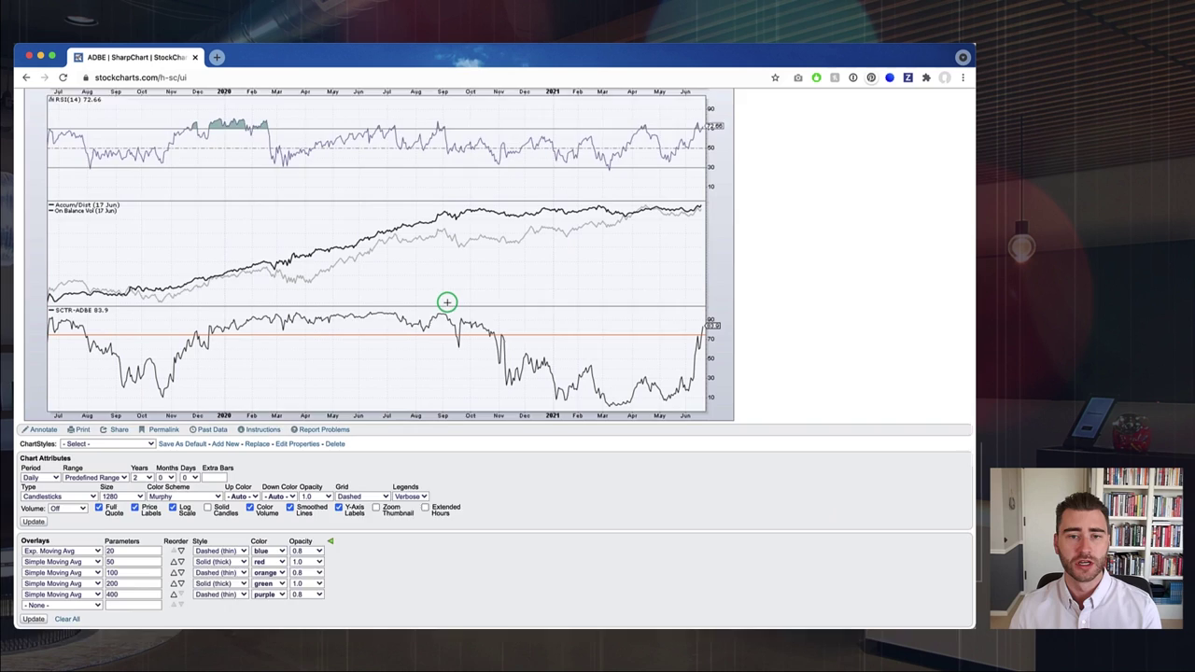
scroll(447, 301, "down", 3)
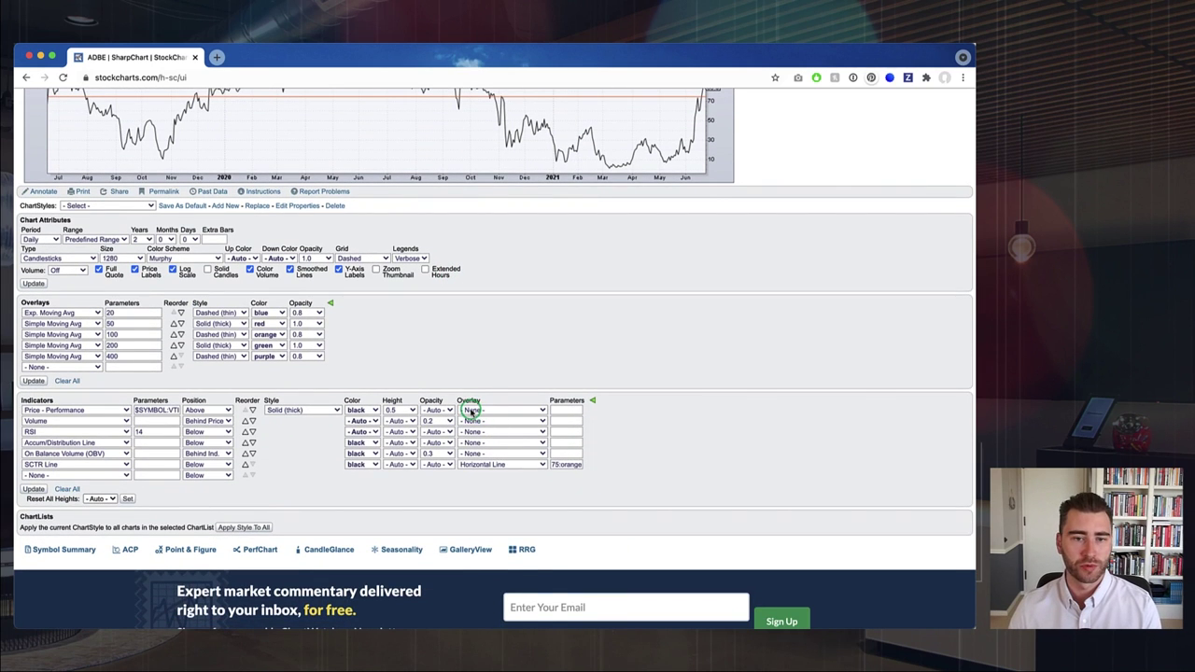
left_click(471, 412)
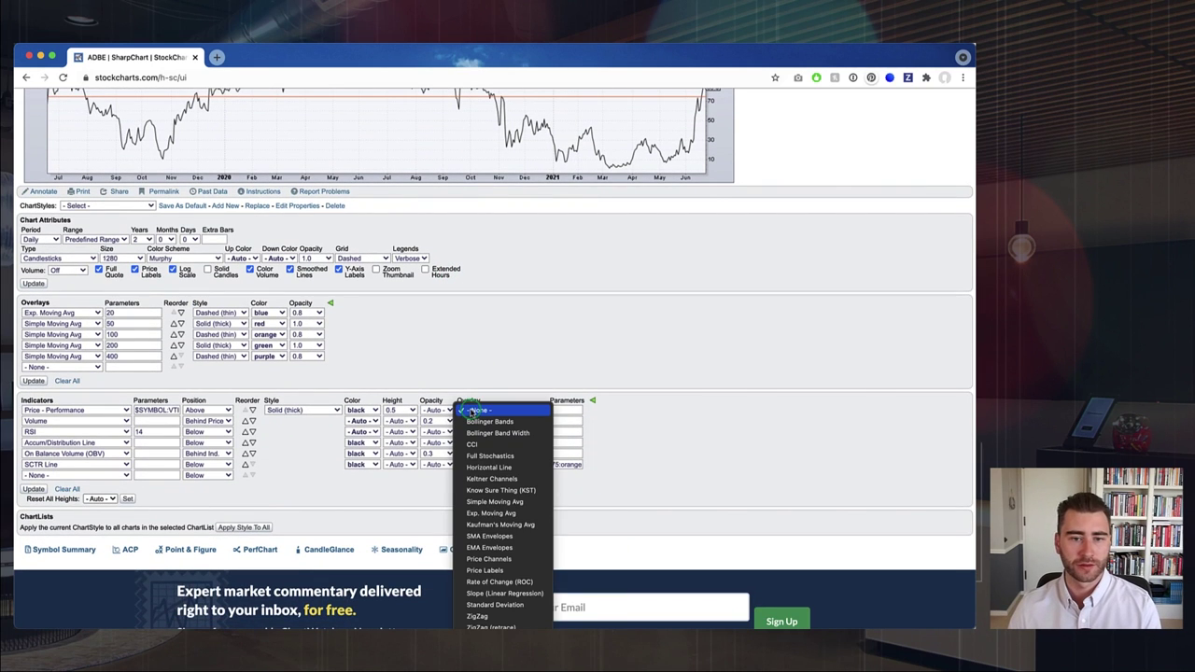
left_click(477, 502)
left_click(558, 411)
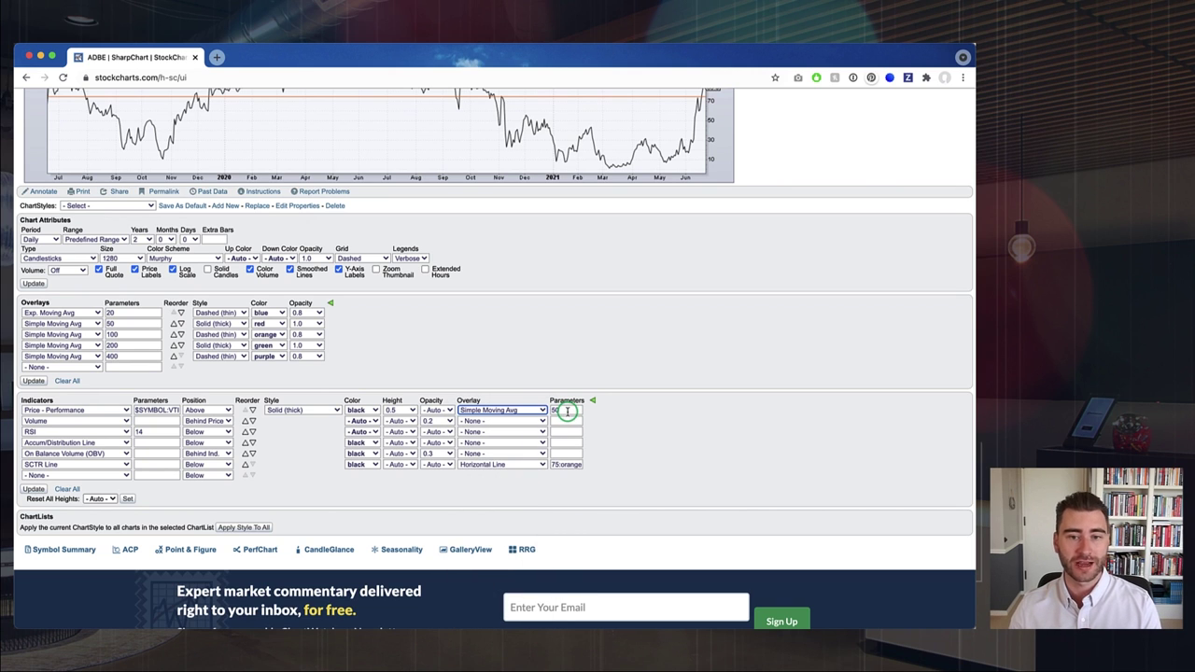
double_click(565, 410)
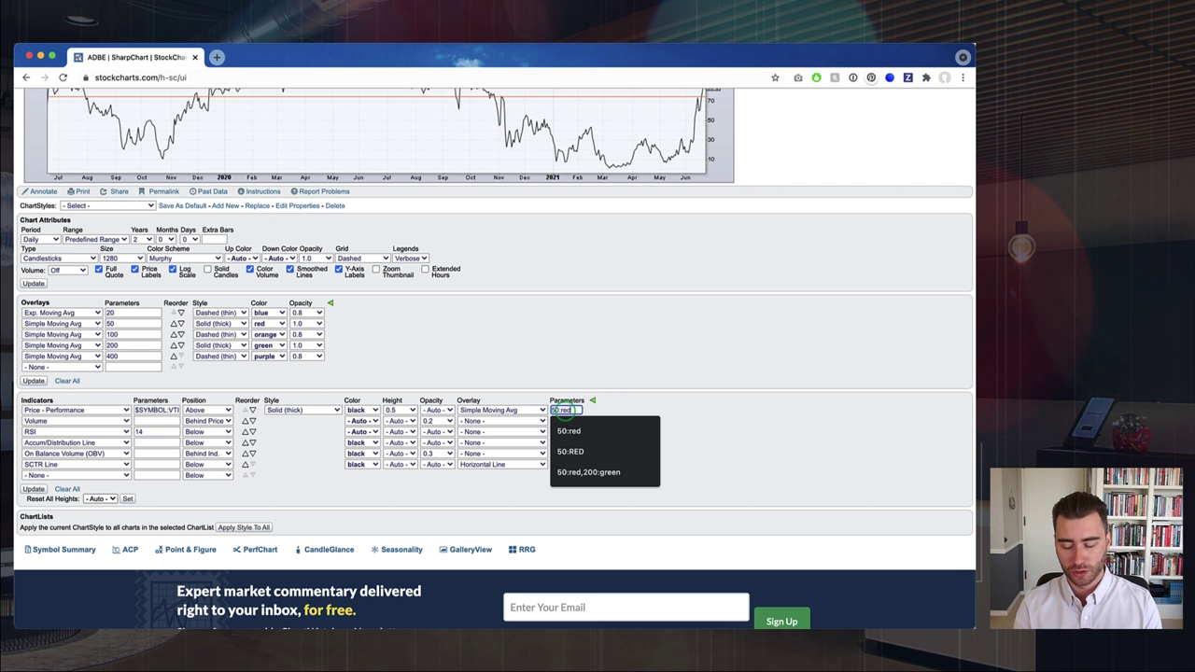
key("Return")
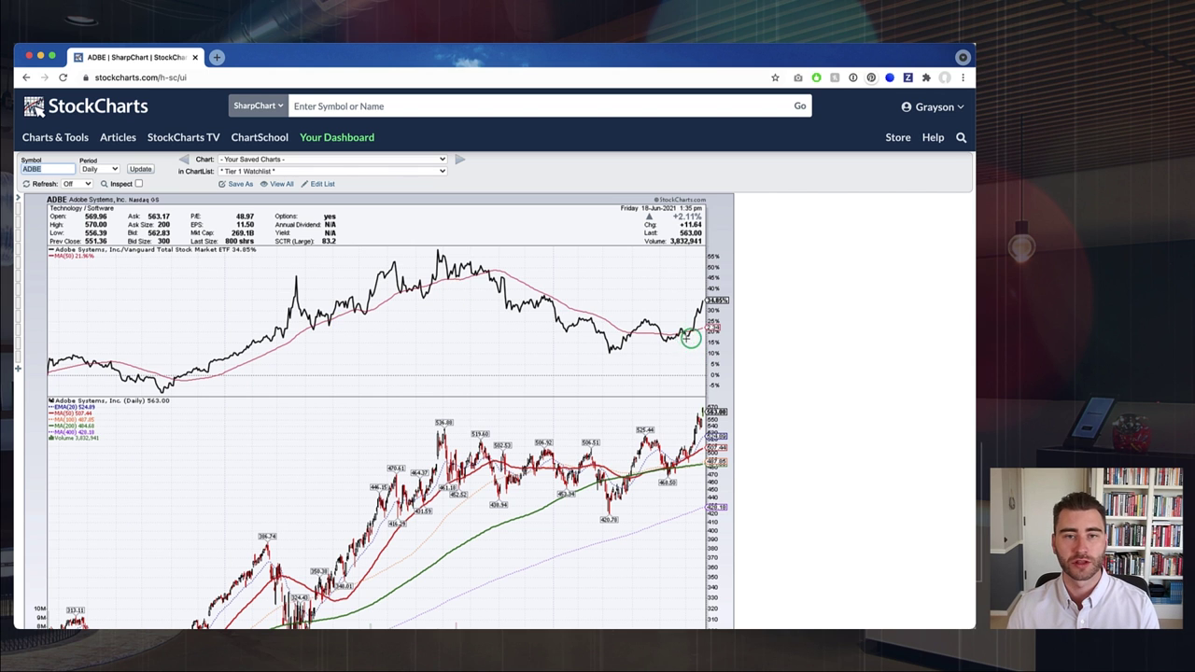
Examine the ADBE chart's relative performance, price, RSI, Accum/Dist and SCTR panels together with their indicator settings
scroll(589, 336, "down", 3)
scroll(589, 336, "down", 8)
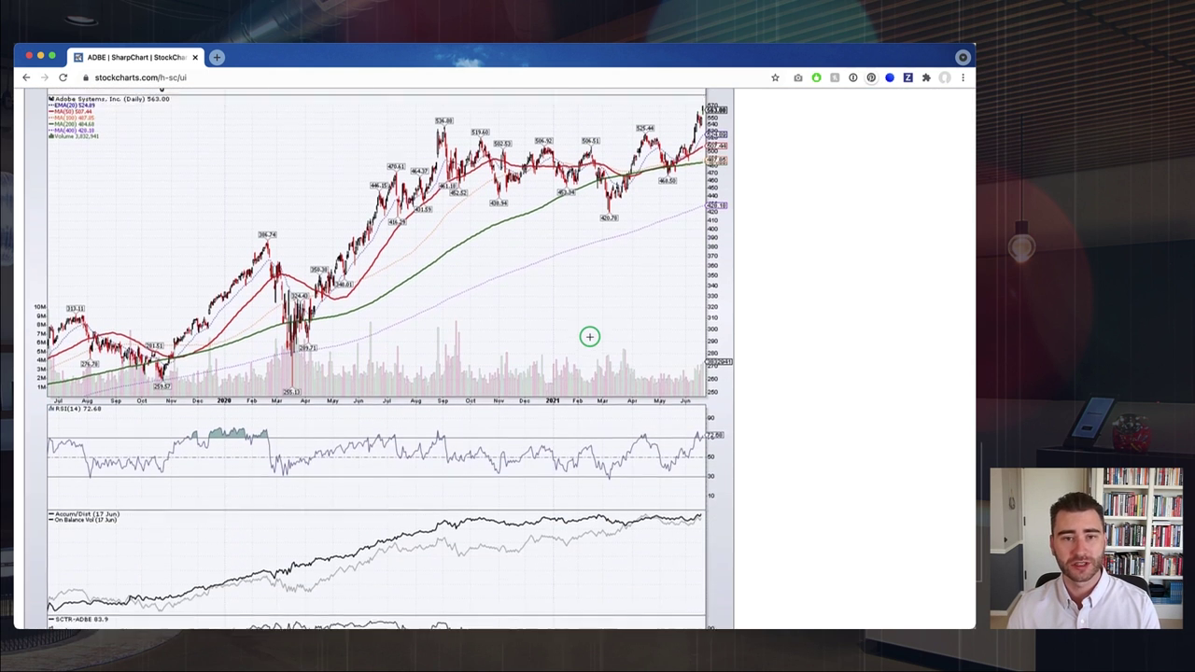
scroll(589, 337, "up", 11)
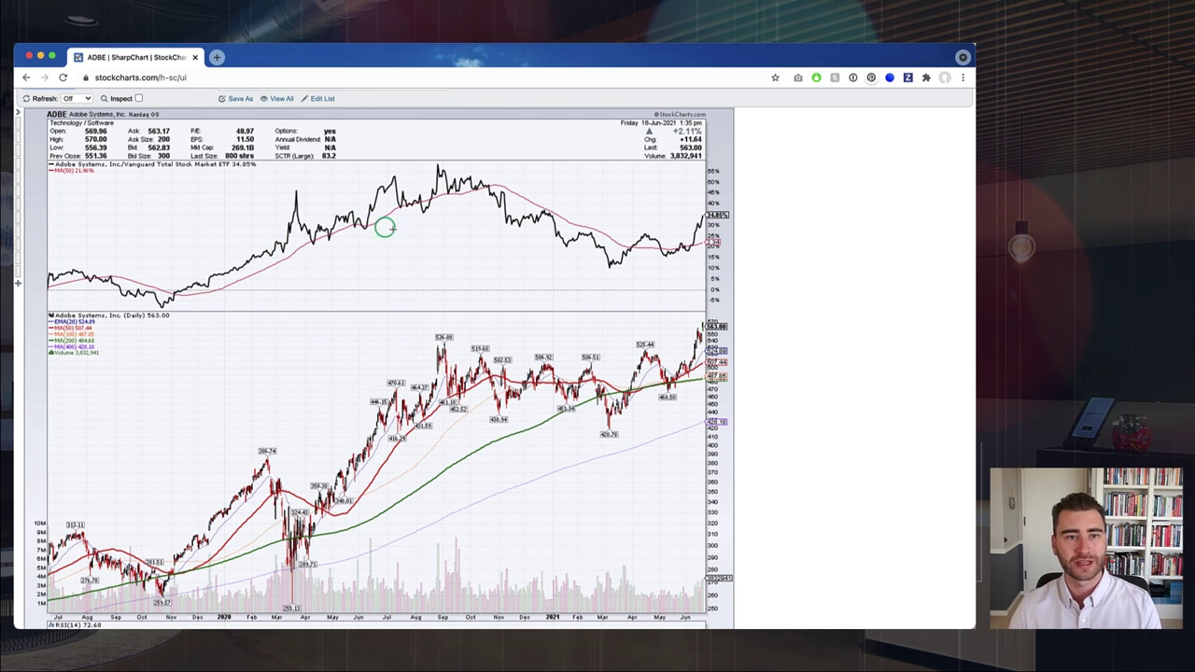
scroll(554, 267, "down", 3)
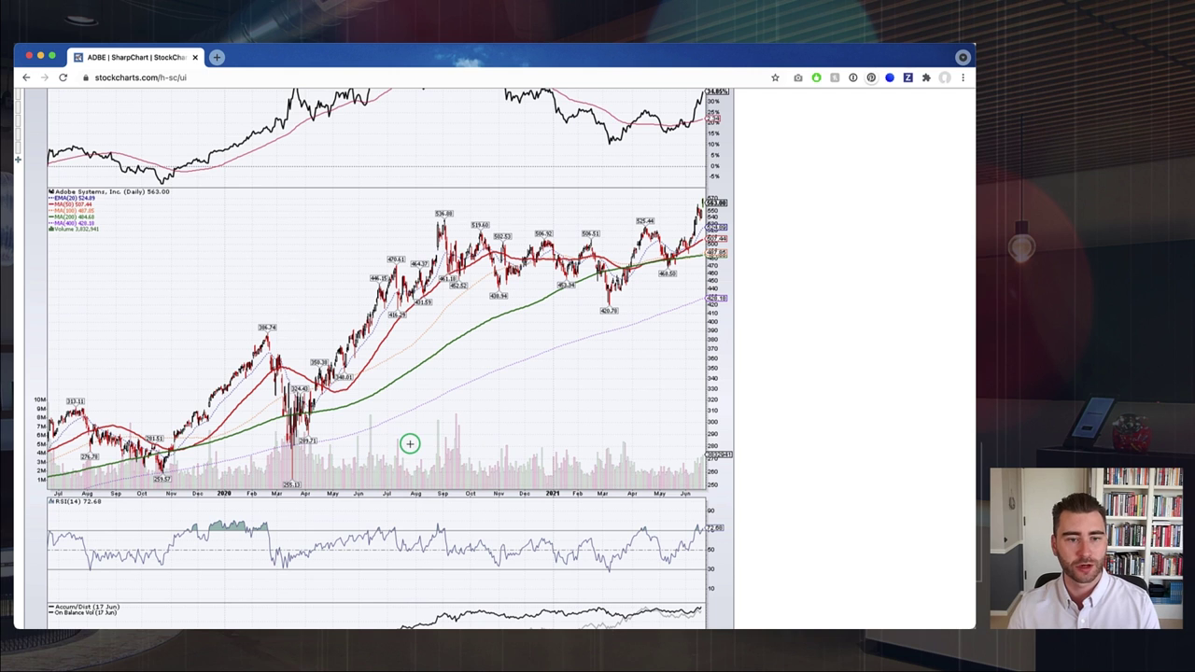
scroll(409, 442, "down", 3)
scroll(410, 443, "down", 1)
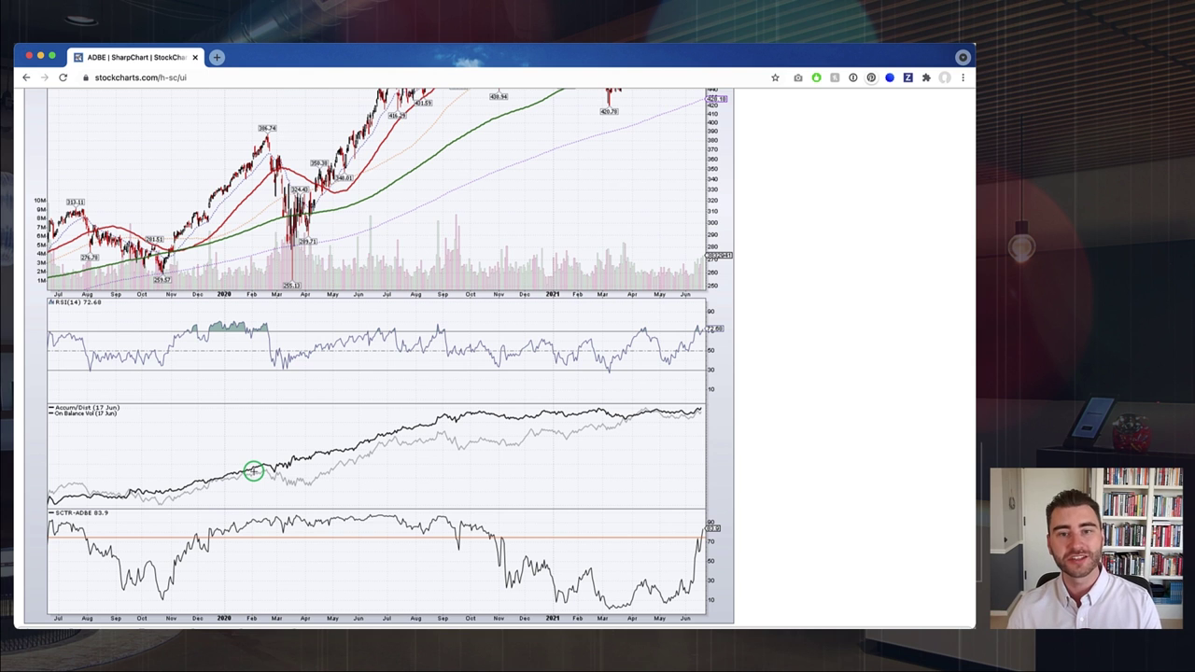
scroll(253, 470, "down", 3)
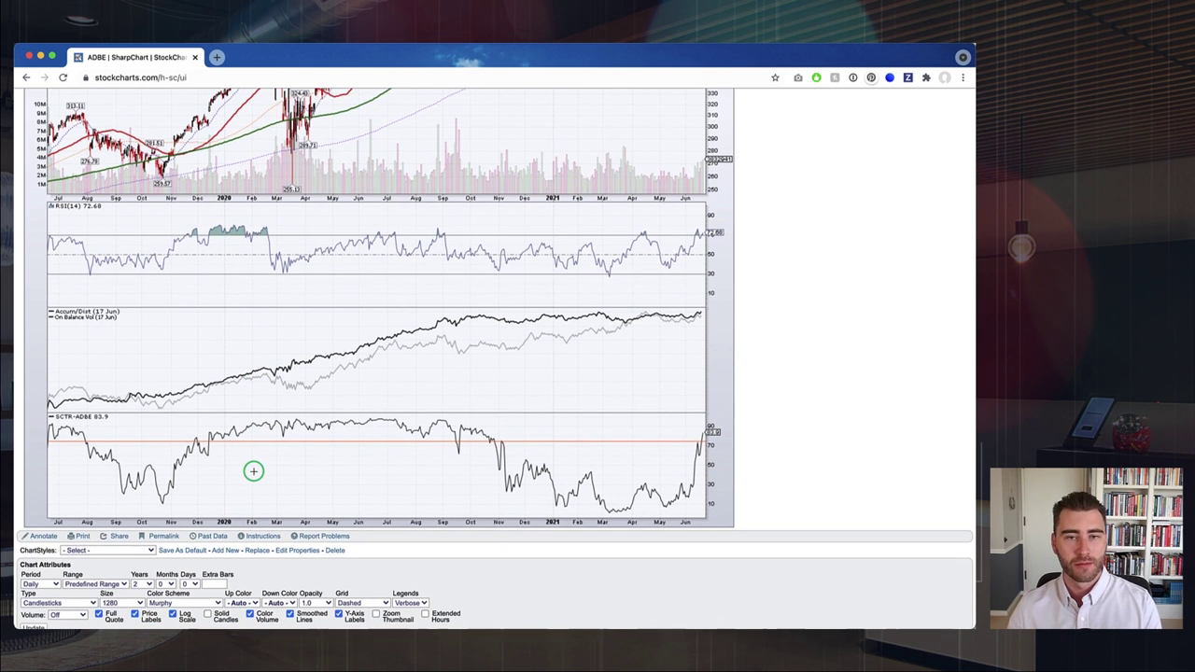
scroll(253, 471, "down", 10)
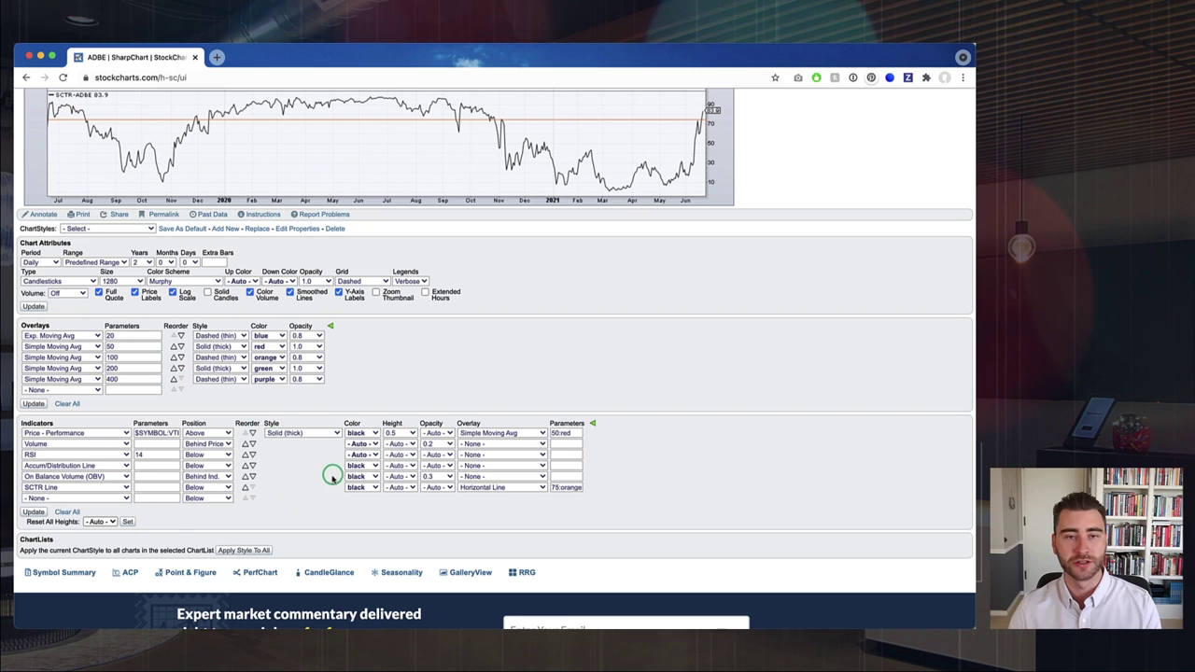
Review the position choices of the Price - Performance indicator, keeping Above, and examine its panel above the price plot
left_click(200, 435)
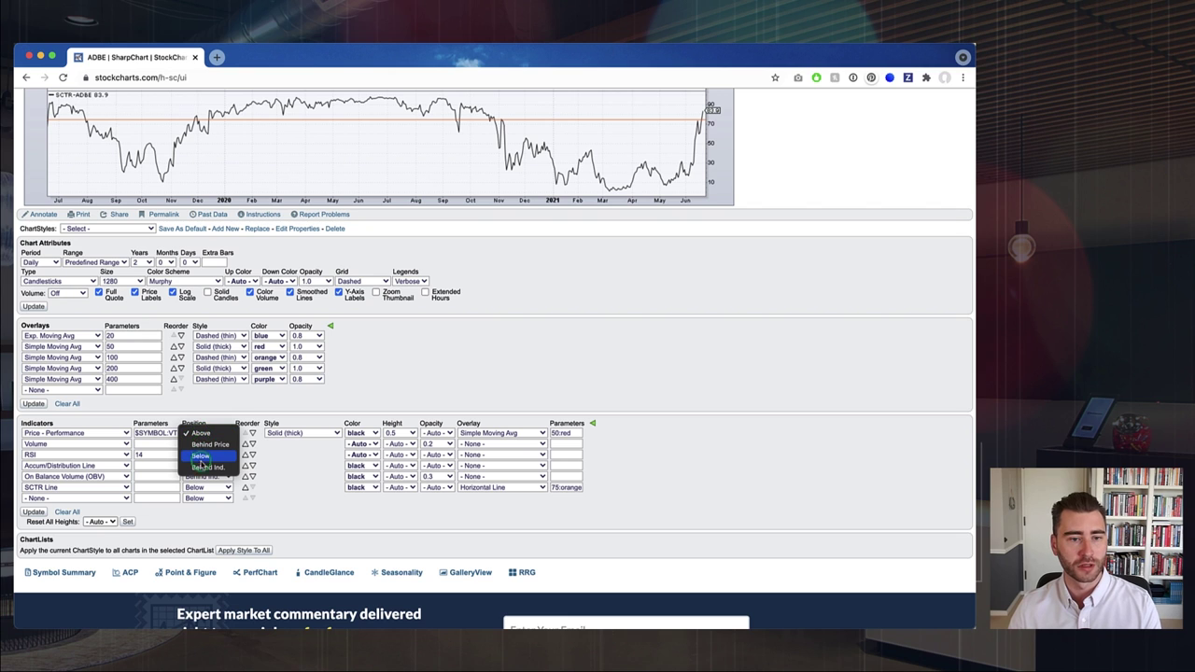
left_click(267, 464)
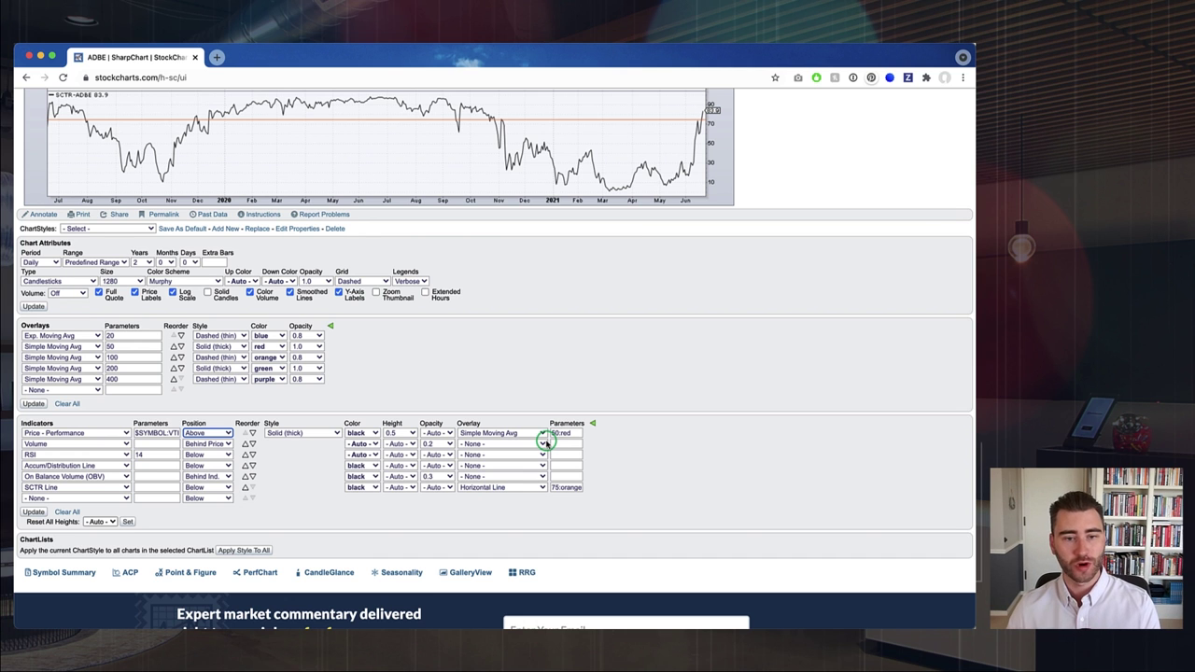
scroll(546, 440, "up", 15)
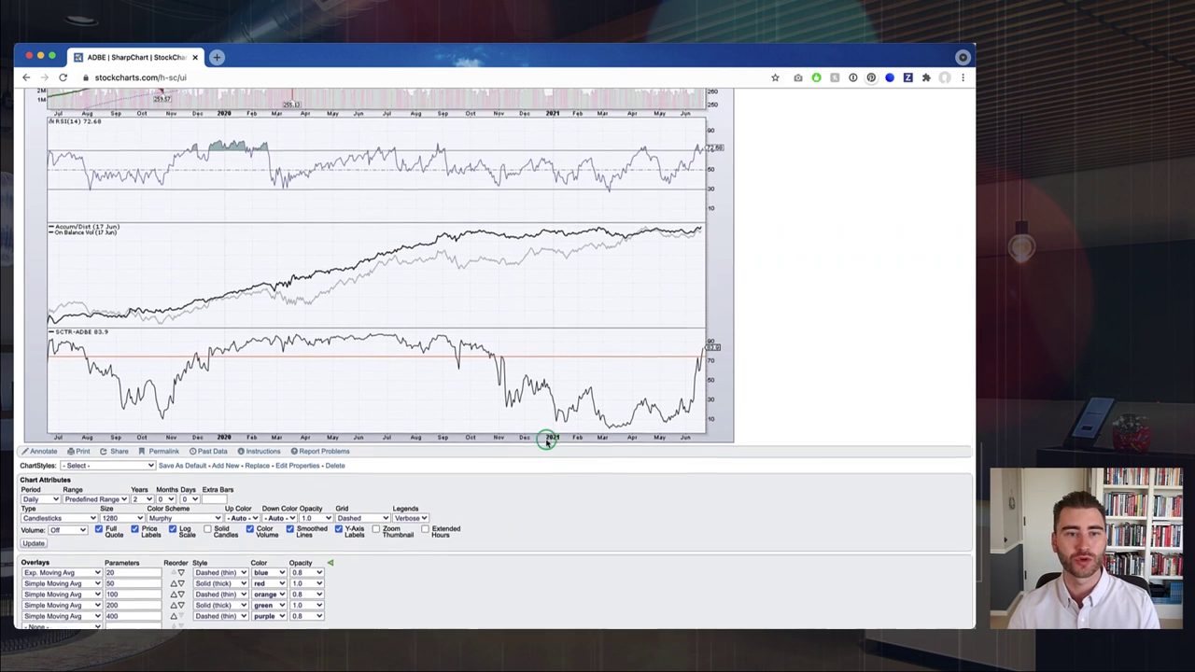
scroll(546, 441, "up", 3)
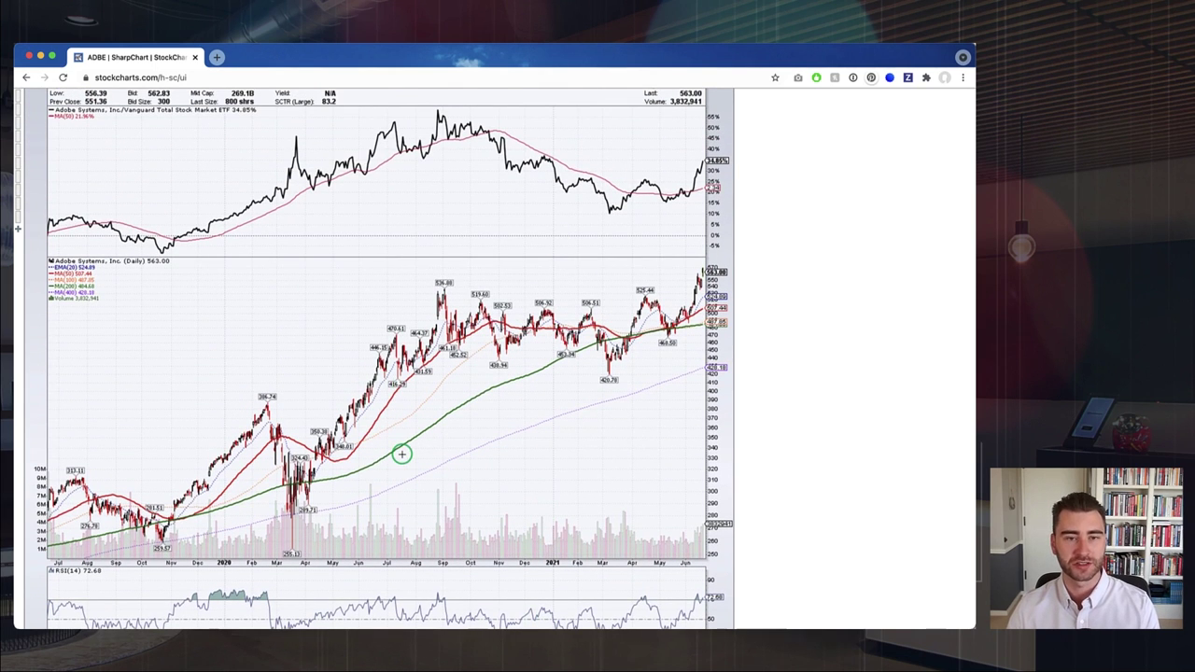
scroll(402, 455, "up", 5)
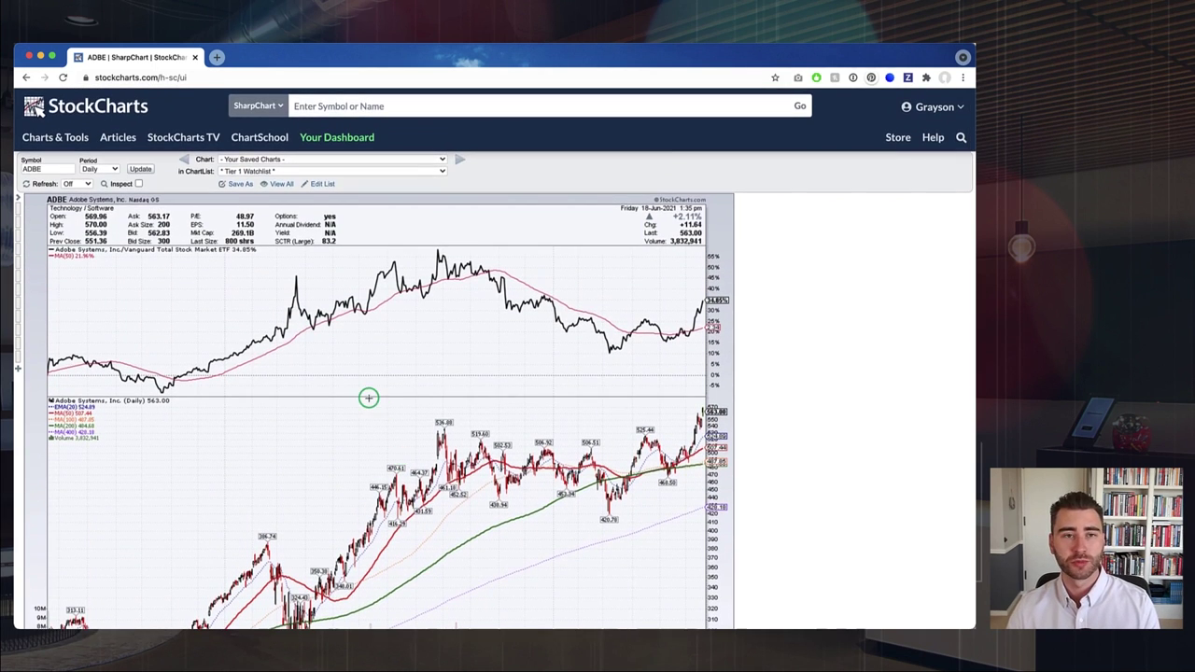
Load the ChartList *** 00 - DAILY - Market Evaluation *** with its Intermarket Analysis chart
left_click(257, 172)
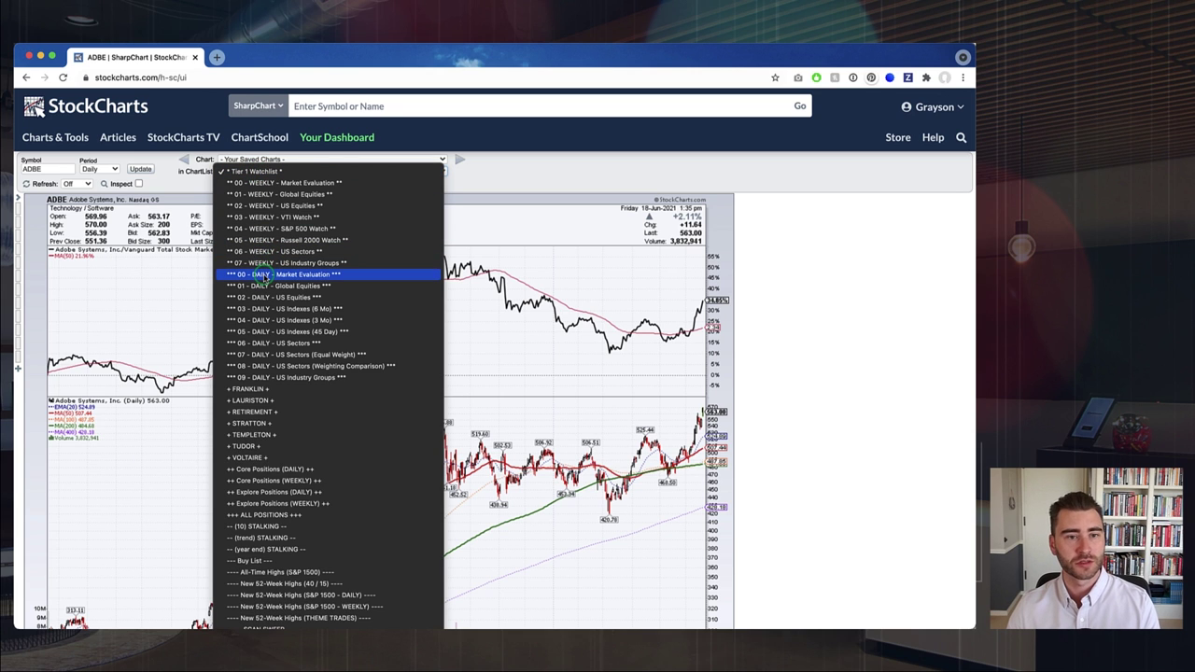
left_click(264, 275)
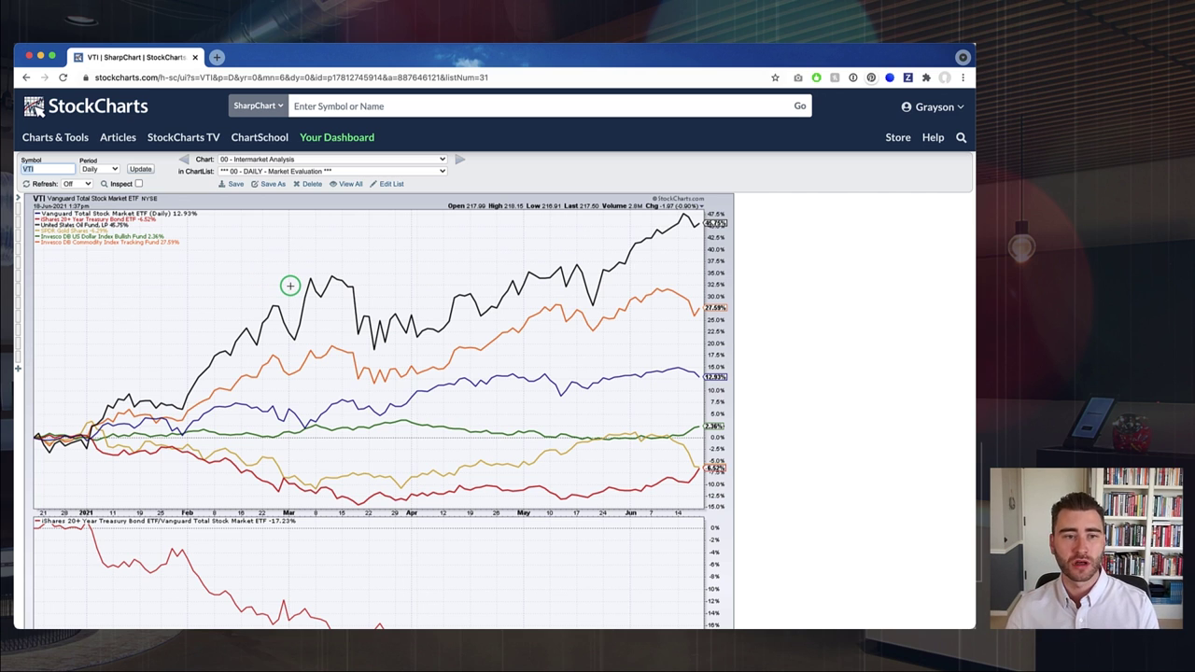
Examine the VTI intermarket chart's performance lines, the Behind Price and Below indicator settings, and the relative performance panels
scroll(290, 286, "down", 1)
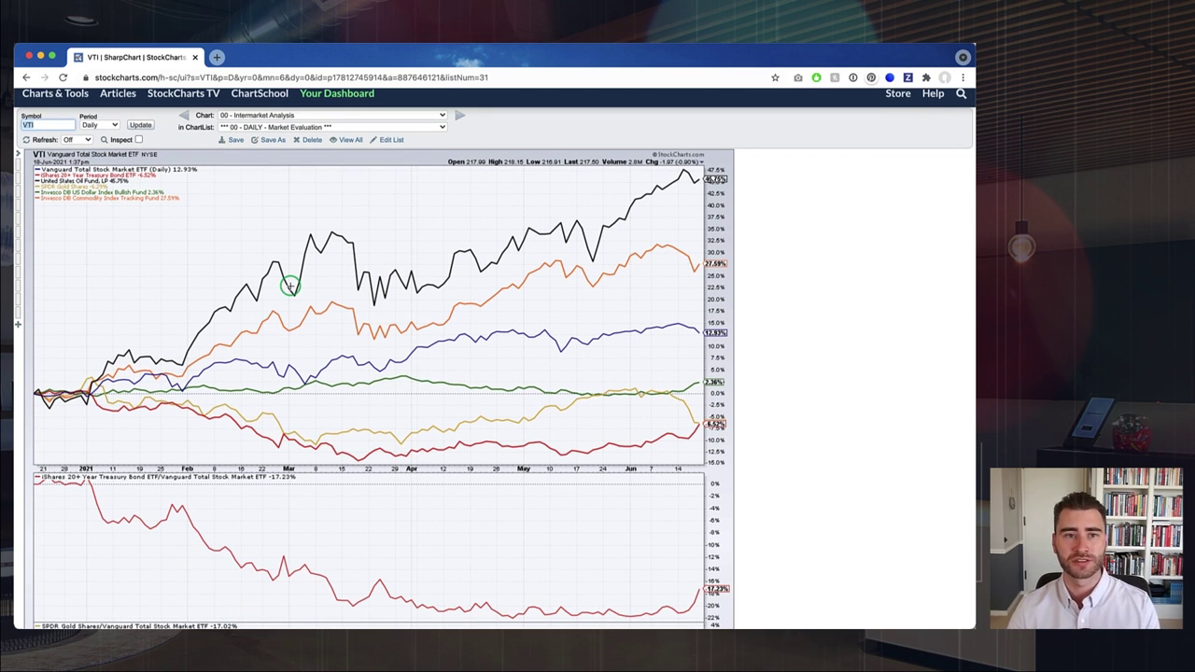
scroll(291, 286, "up", 1)
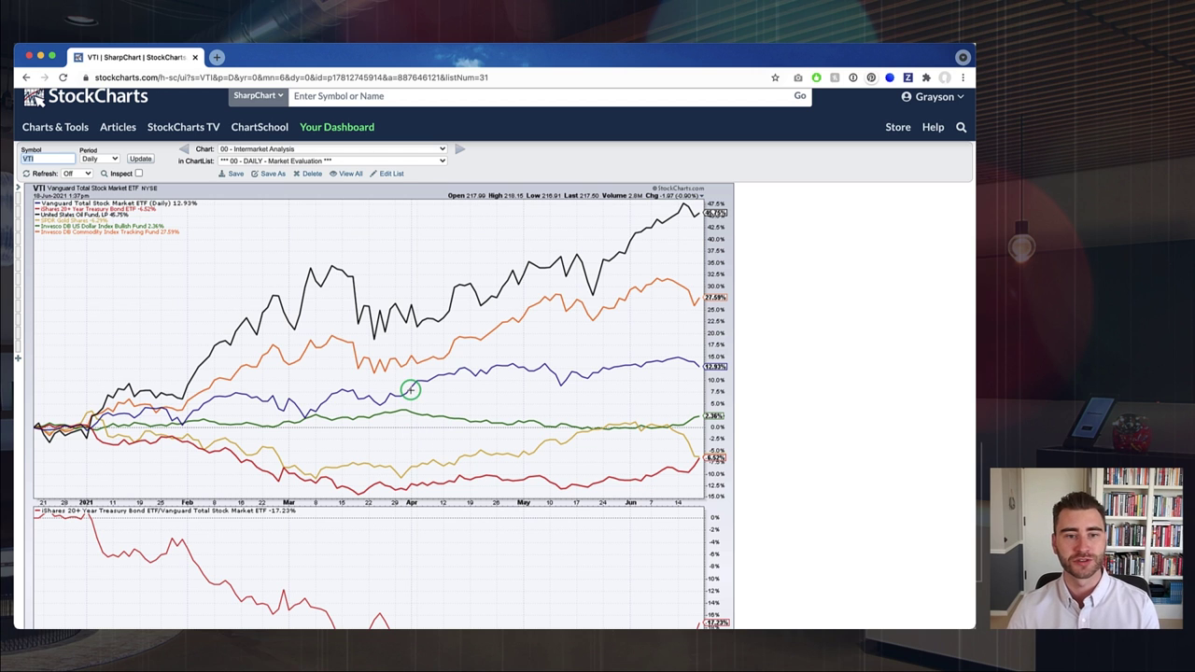
scroll(411, 411, "down", 2)
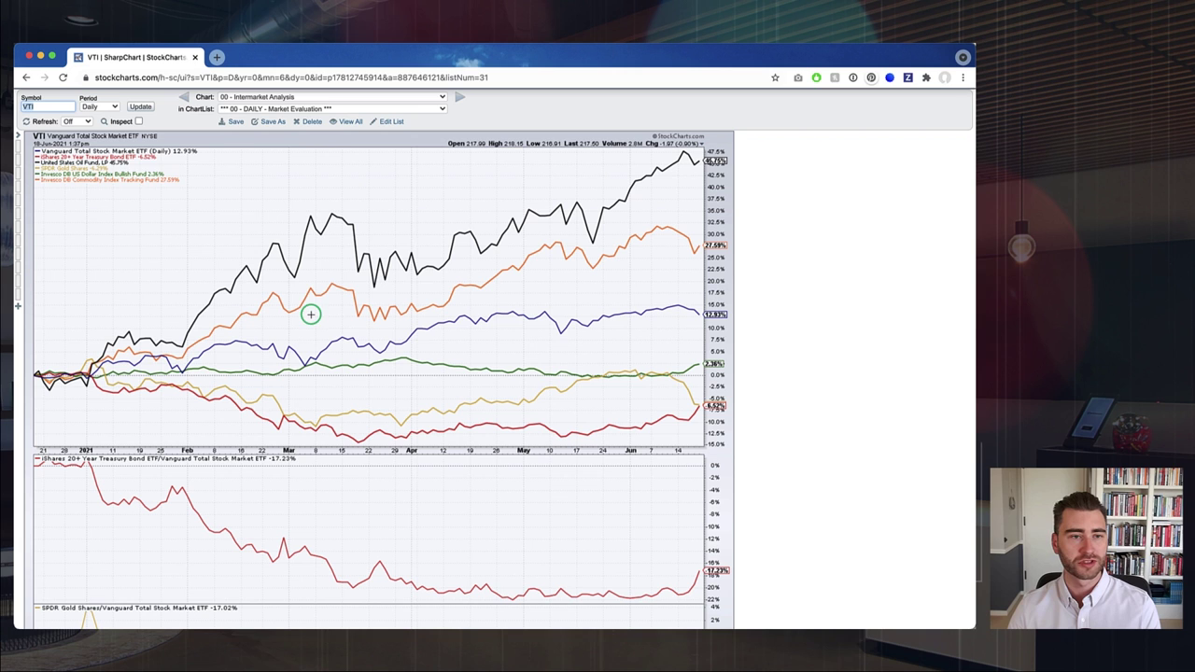
scroll(266, 269, "down", 1)
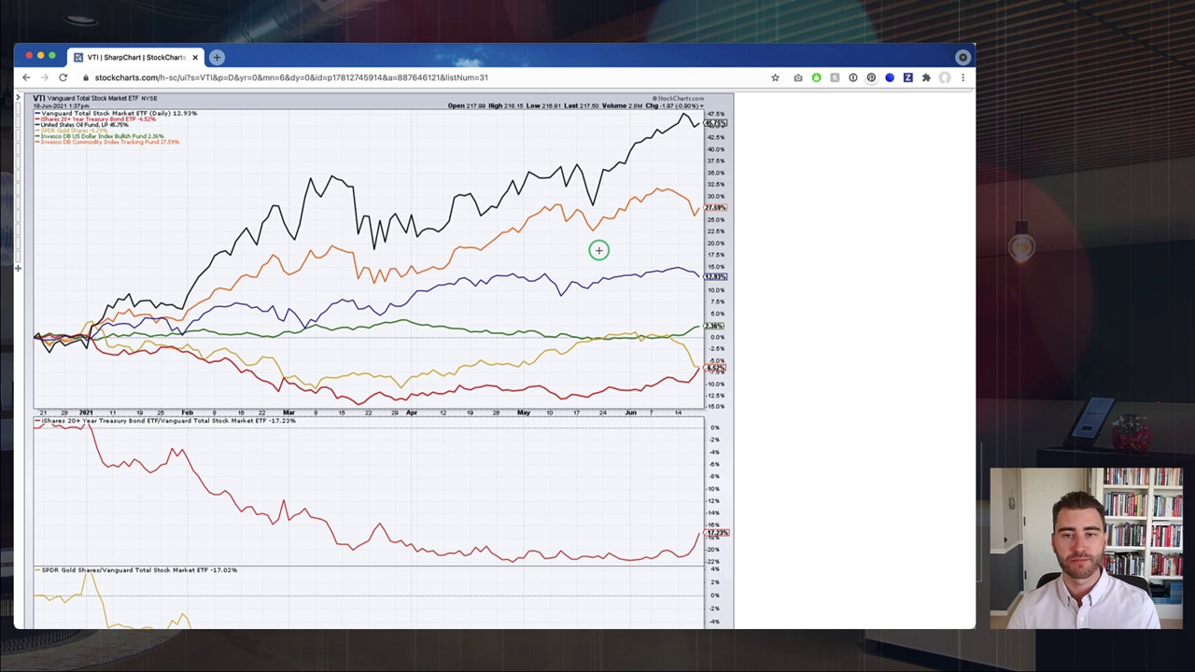
scroll(598, 249, "up", 1)
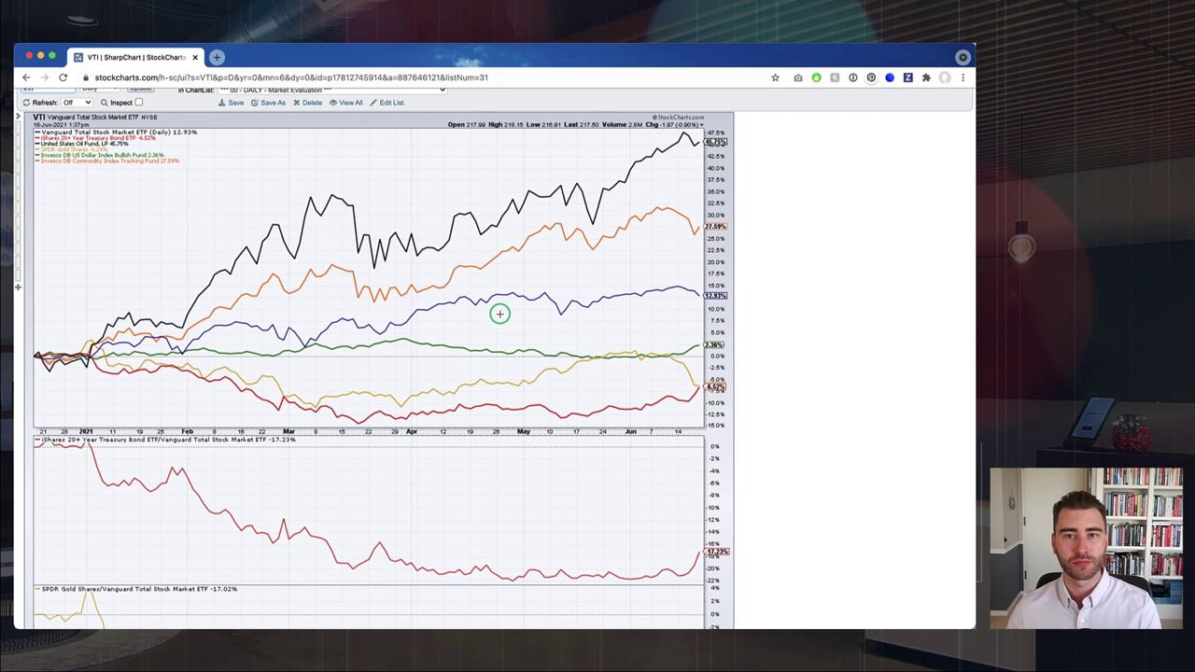
scroll(499, 313, "down", 15)
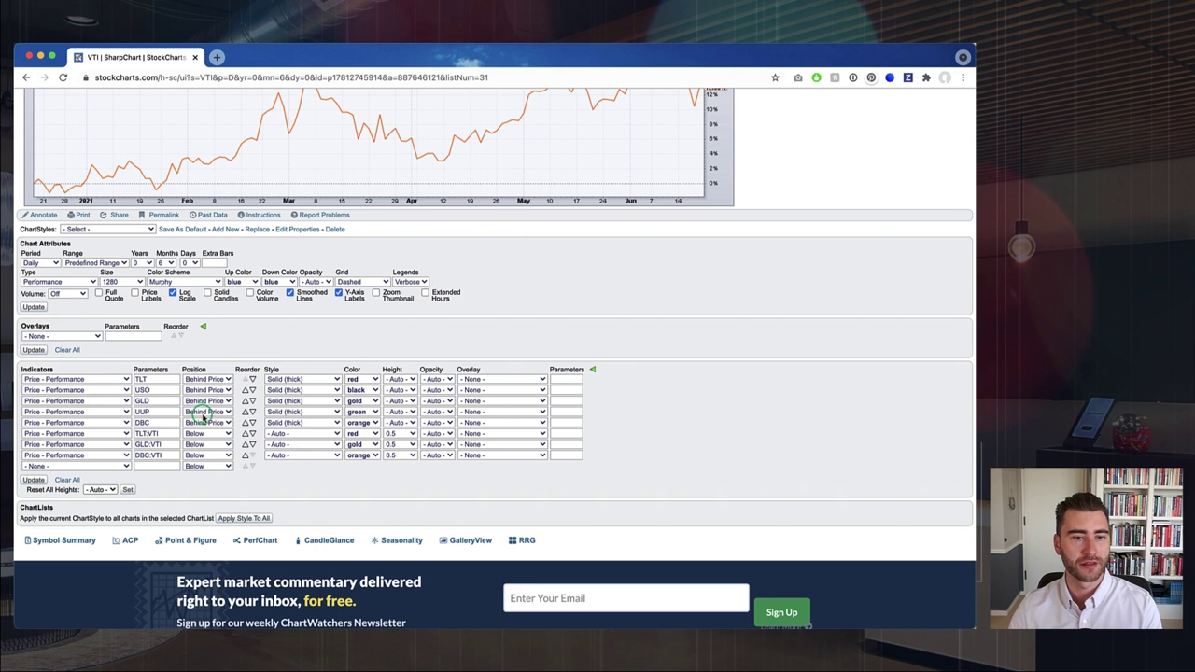
scroll(221, 405, "up", 10)
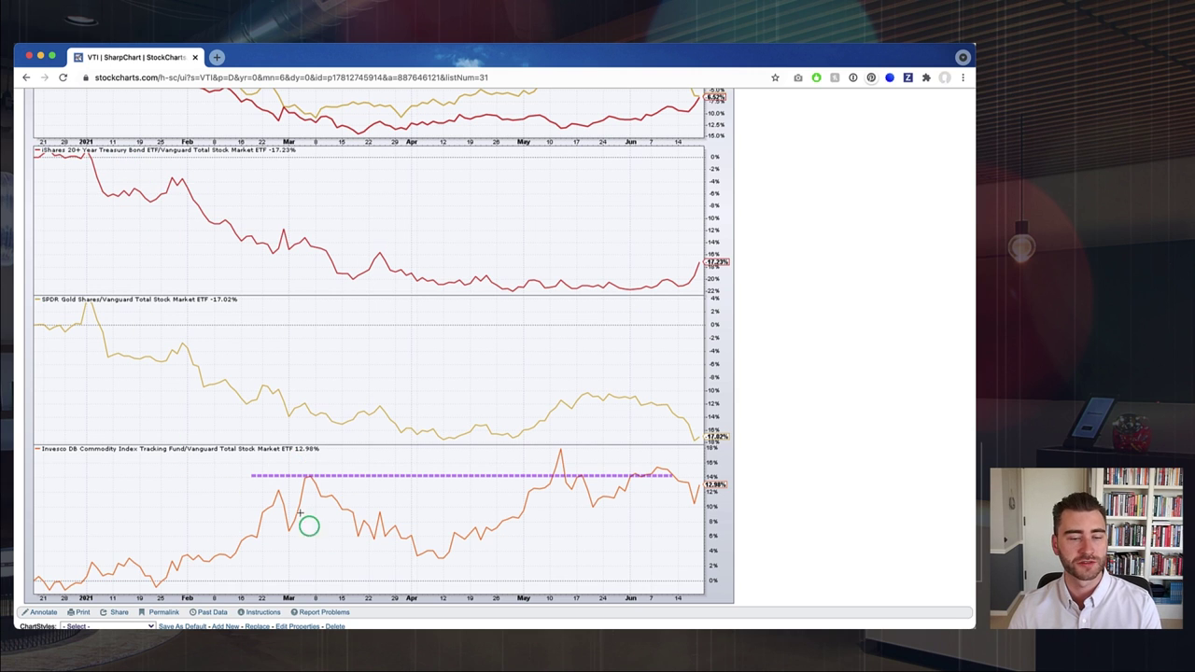
Review the Behind Price performance indicators and the Below ratio indicators in the VTI chart's settings, with their colors and heights
scroll(256, 544, "down", 1)
scroll(255, 545, "down", 6)
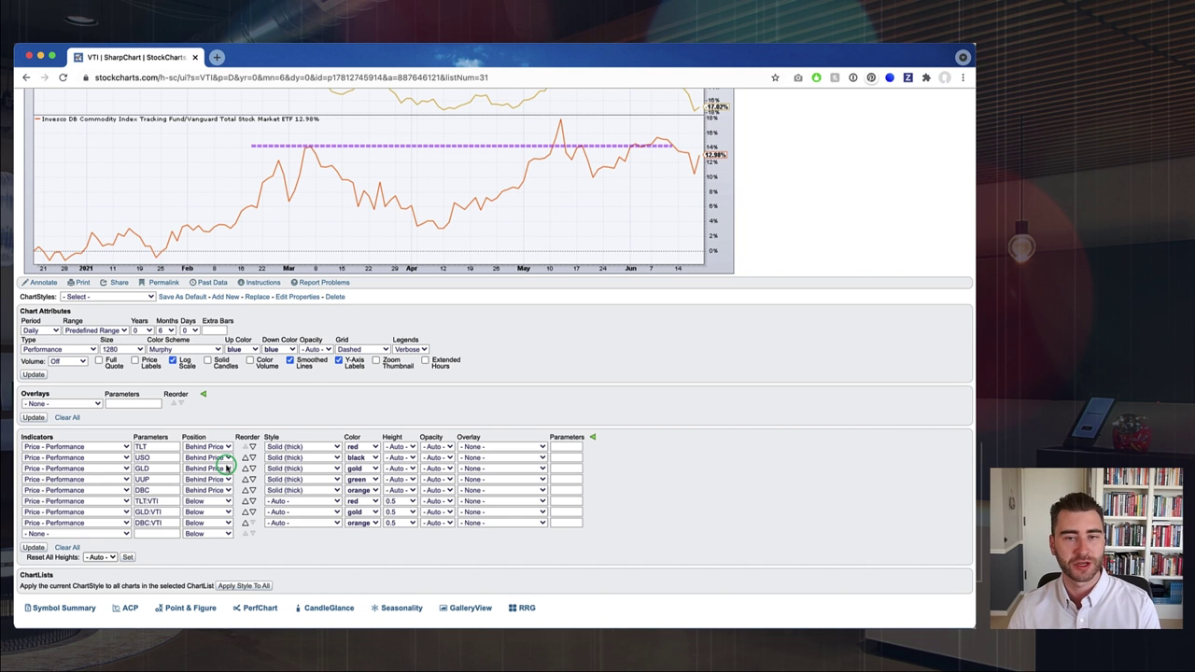
scroll(226, 467, "up", 15)
scroll(225, 464, "up", 3)
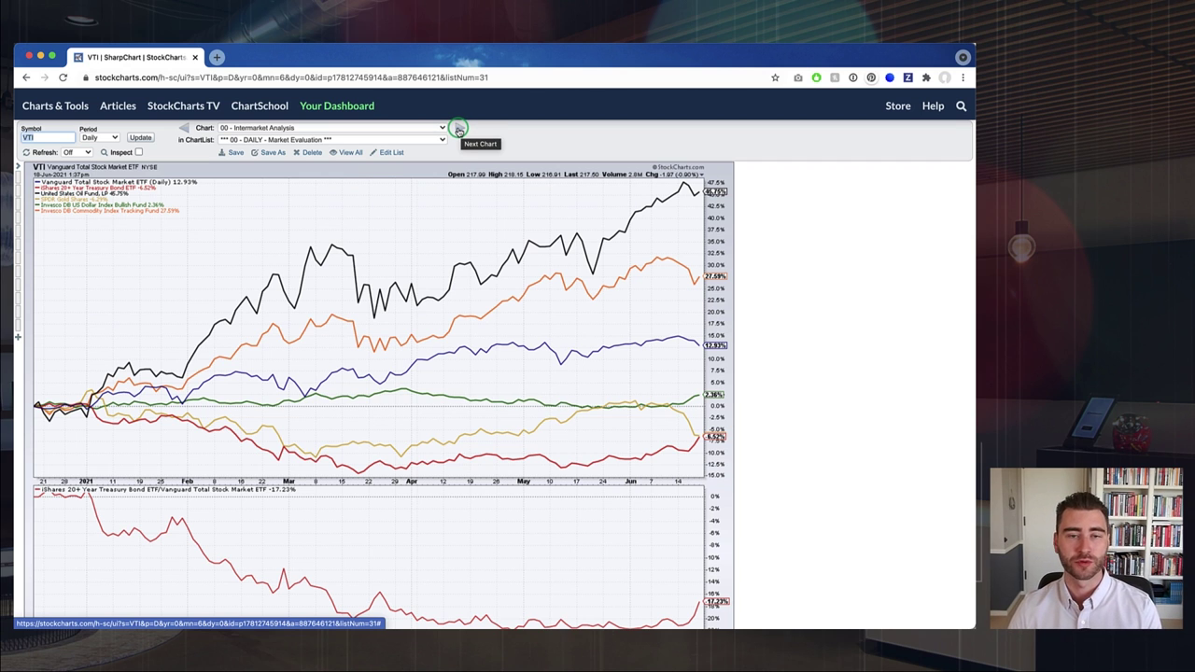
Load the next saved chart, 01 - Global Markets, and examine its performance lines and the two relative performance panels below
left_click(459, 129)
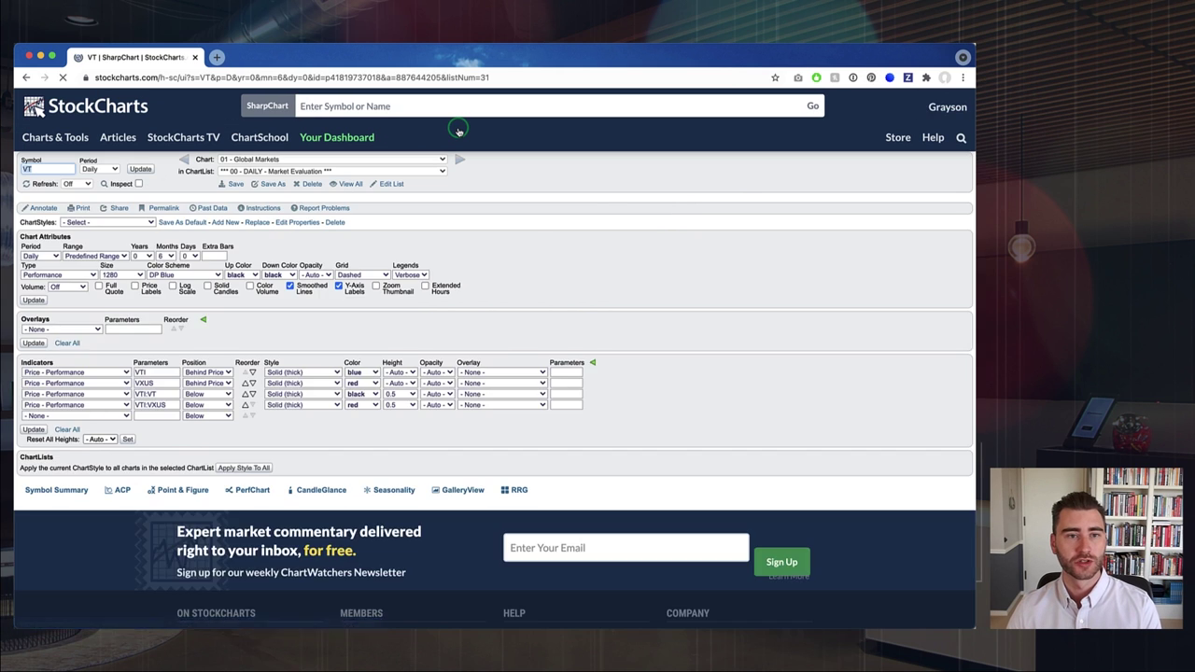
scroll(443, 343, "down", 1)
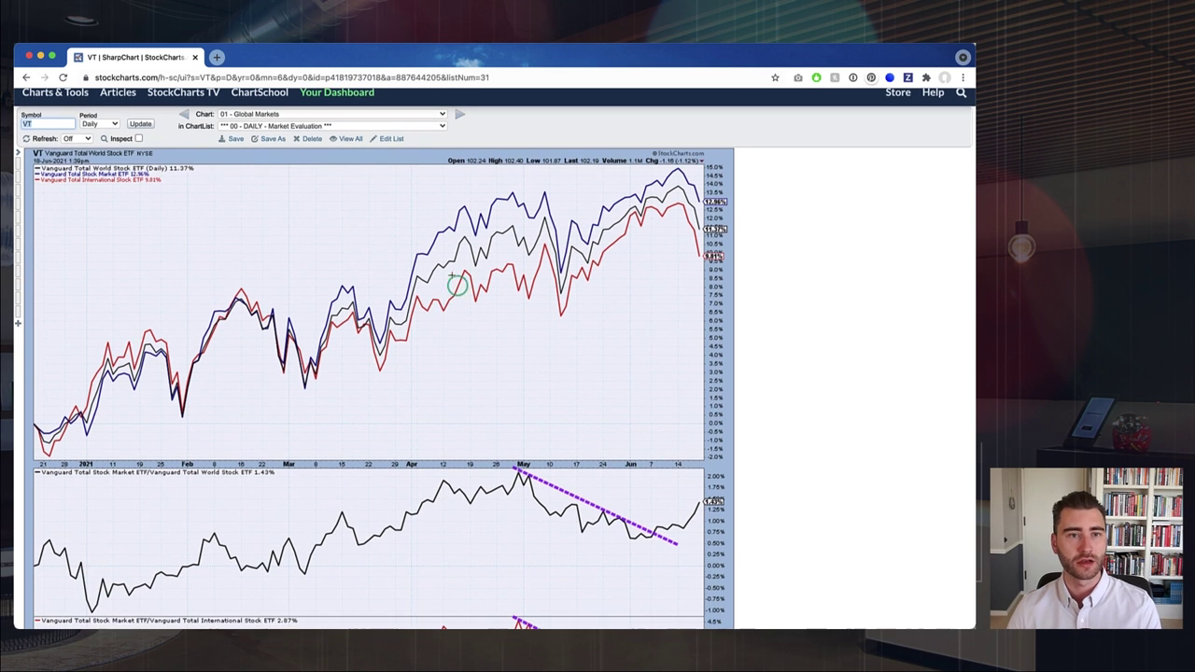
scroll(463, 394, "down", 1)
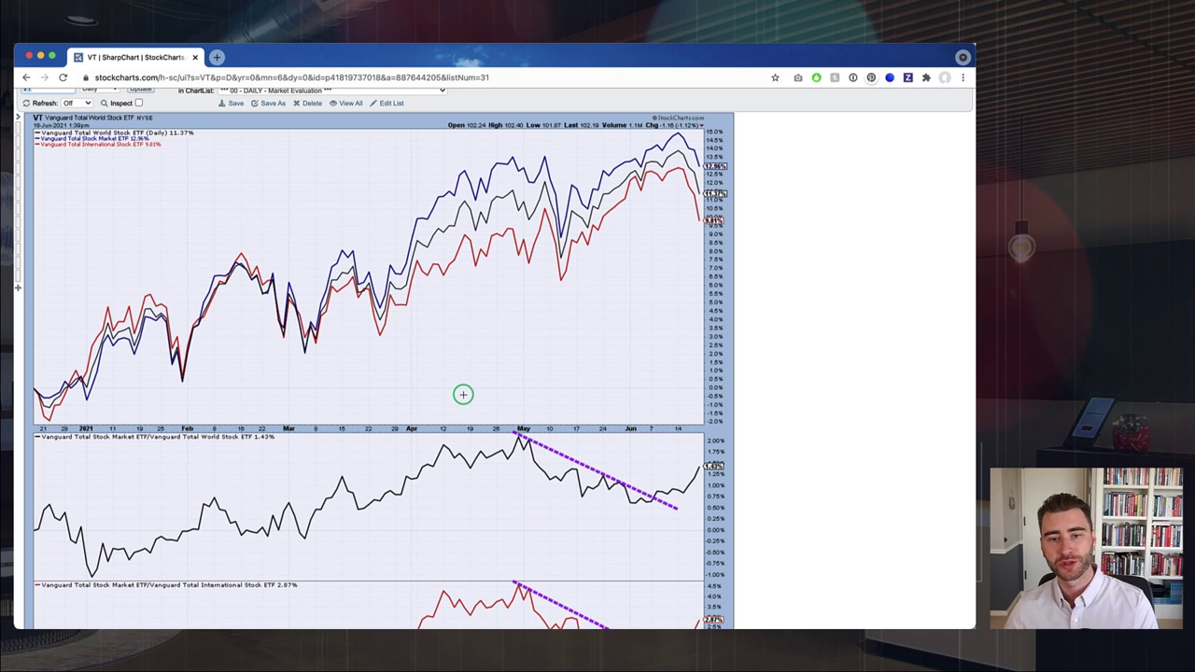
scroll(464, 394, "down", 2)
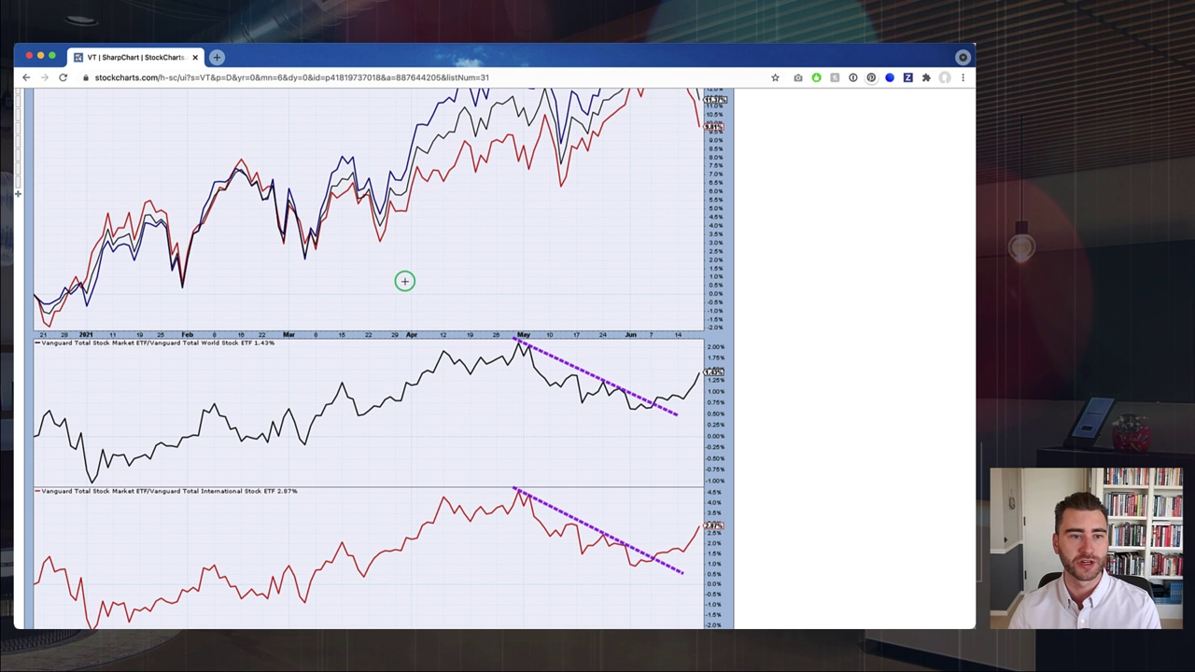
scroll(389, 278, "down", 1)
scroll(365, 288, "up", 3)
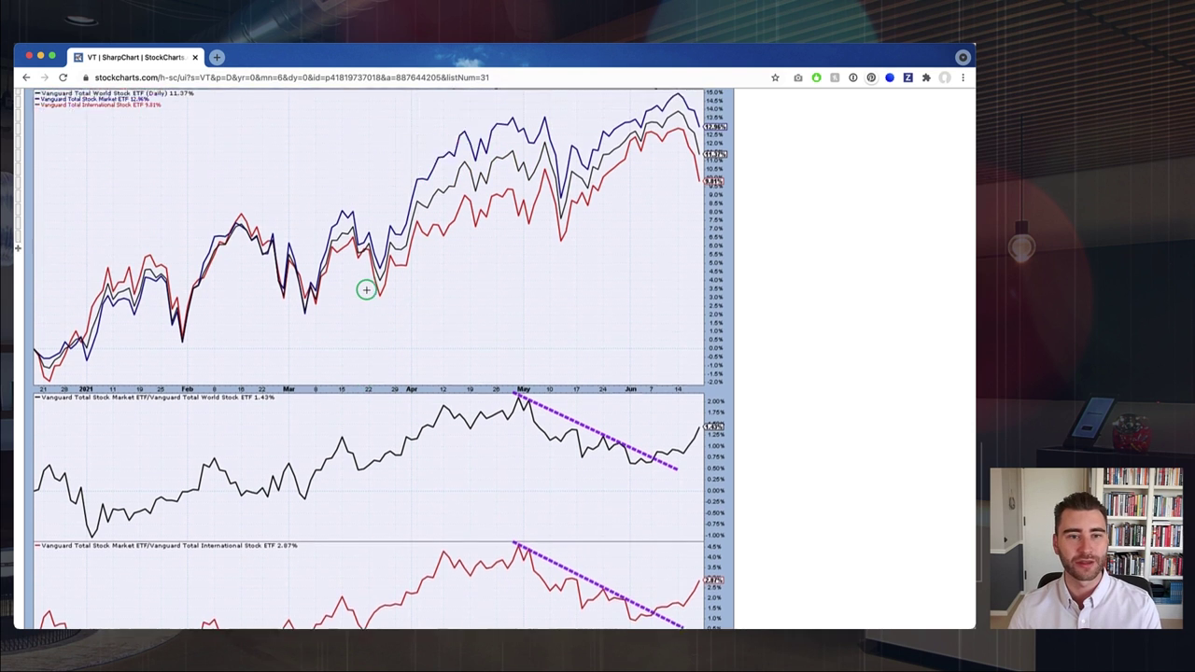
scroll(420, 297, "down", 4)
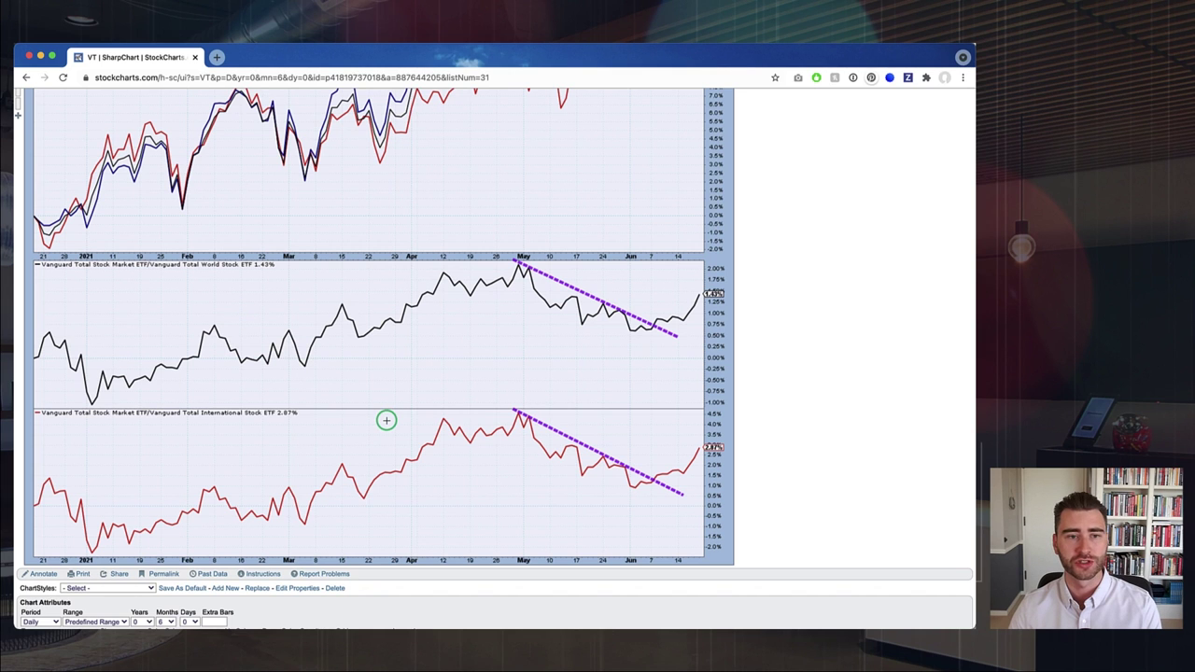
scroll(387, 421, "up", 6)
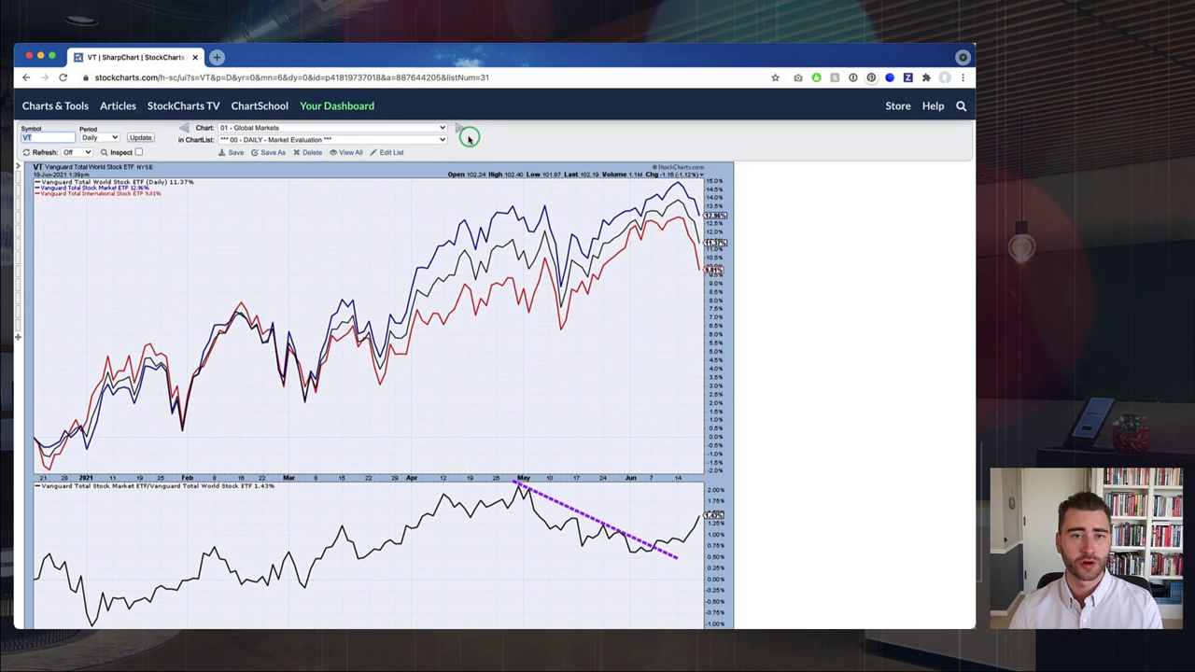
Load the next saved chart, 02 - Developed vs. Emerging, and examine its performance lines and ratio panel
left_click(458, 132)
scroll(445, 220, "down", 5)
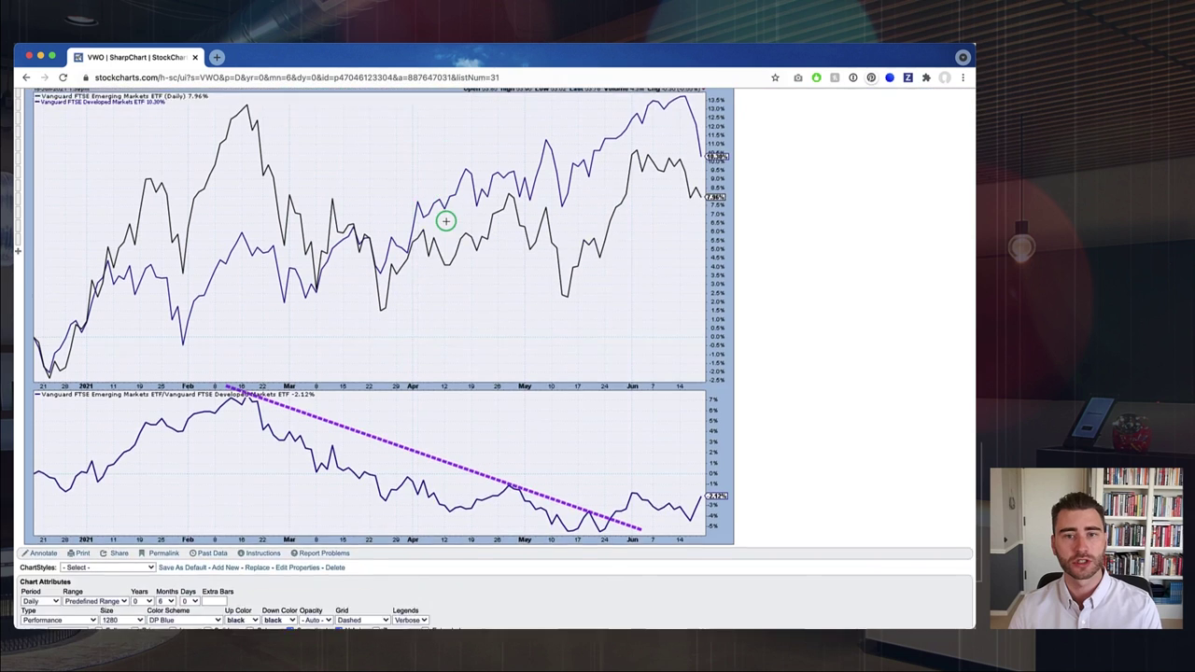
scroll(446, 220, "up", 1)
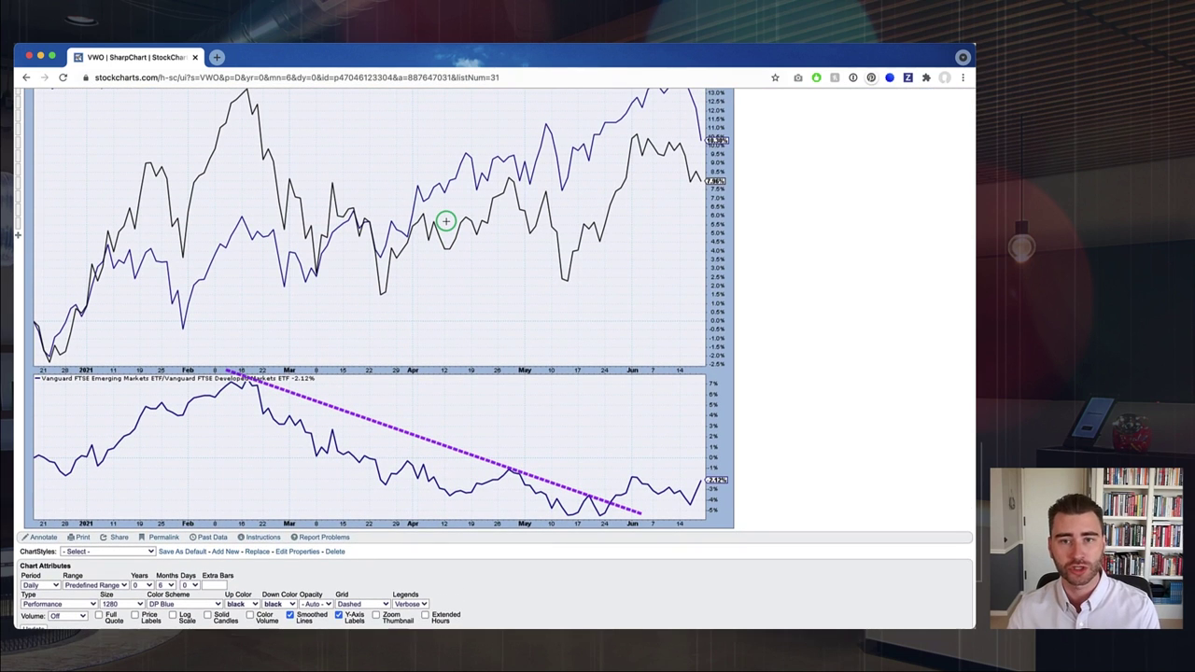
scroll(445, 221, "up", 3)
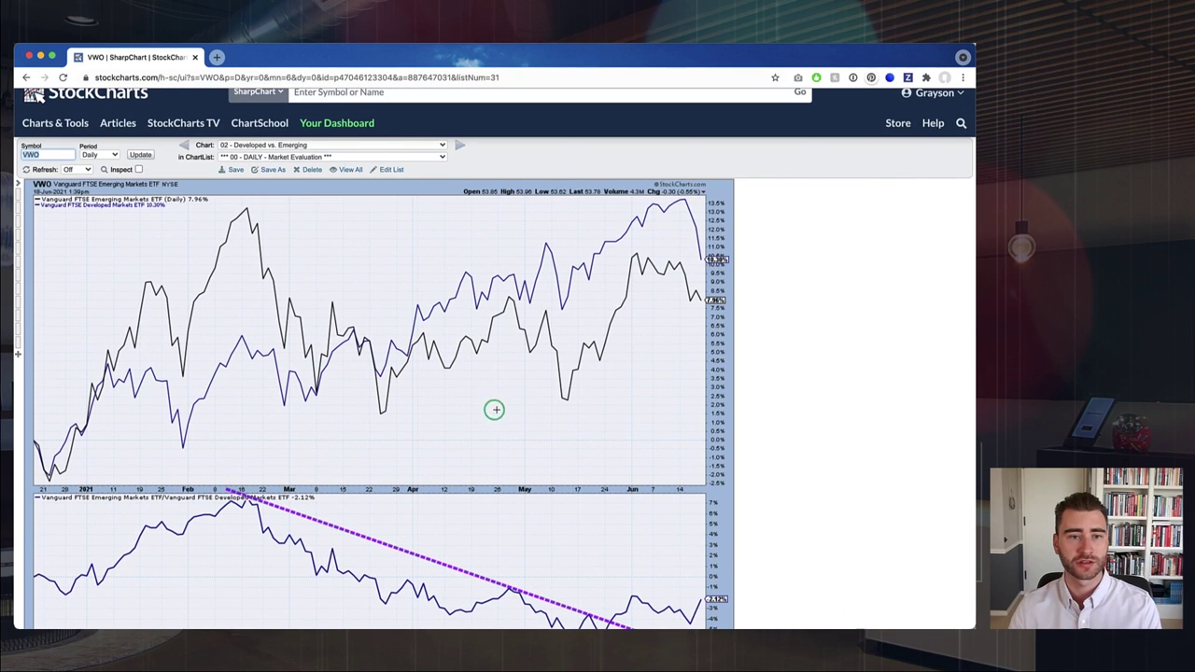
scroll(435, 417, "down", 2)
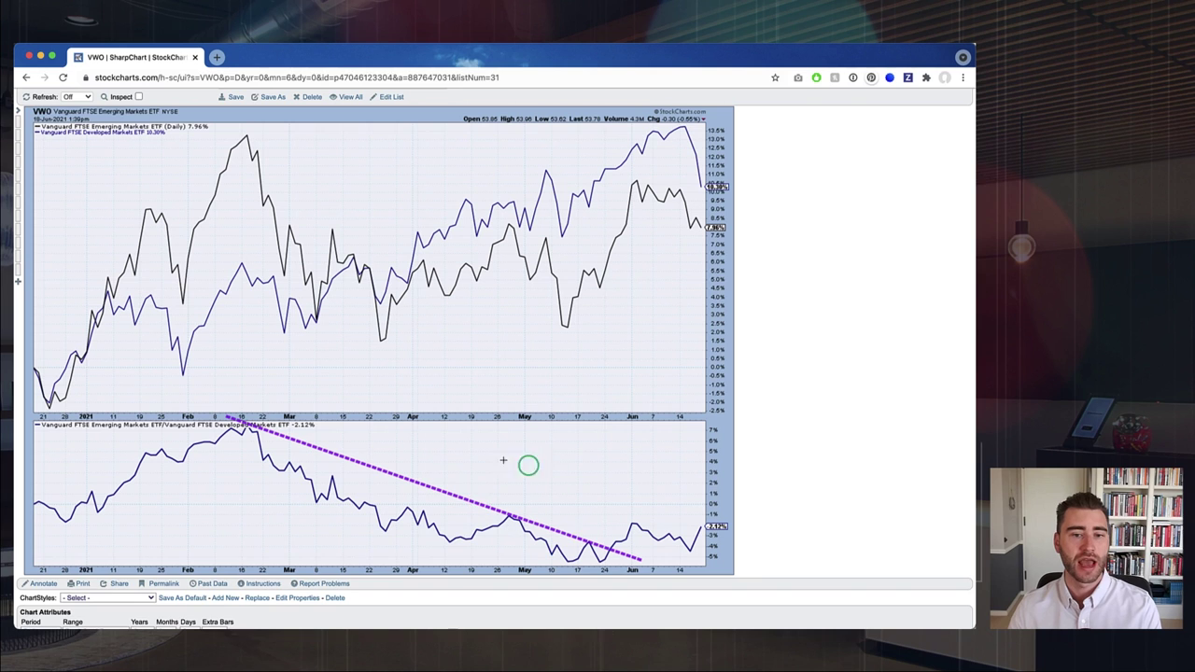
Advance to the 03 - Market Cap chart, and load the saved chart 07 - New Dow Theory ($SPX / $COMPQ)
scroll(451, 504, "up", 2)
left_click(459, 160)
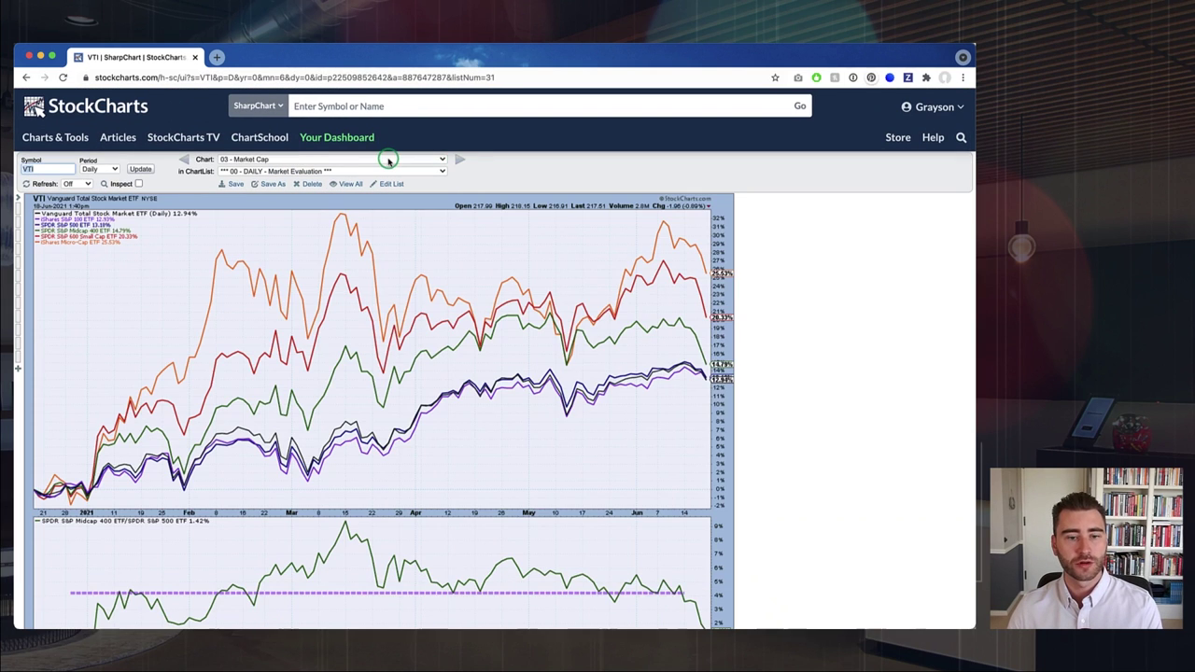
left_click(389, 161)
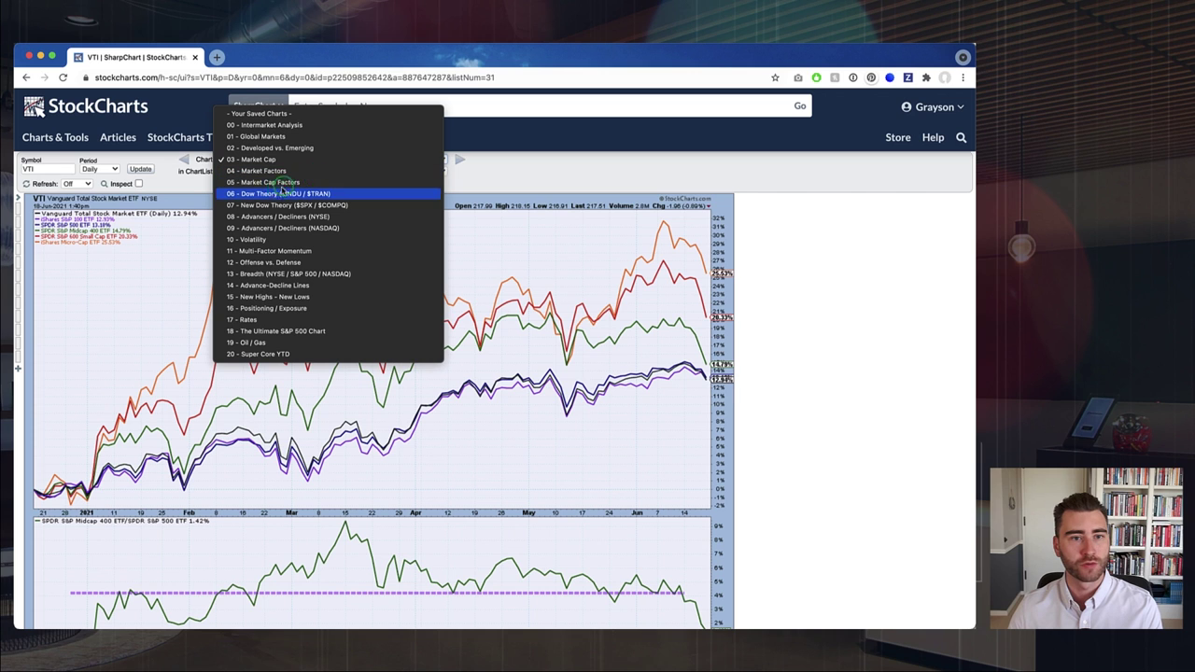
left_click(261, 206)
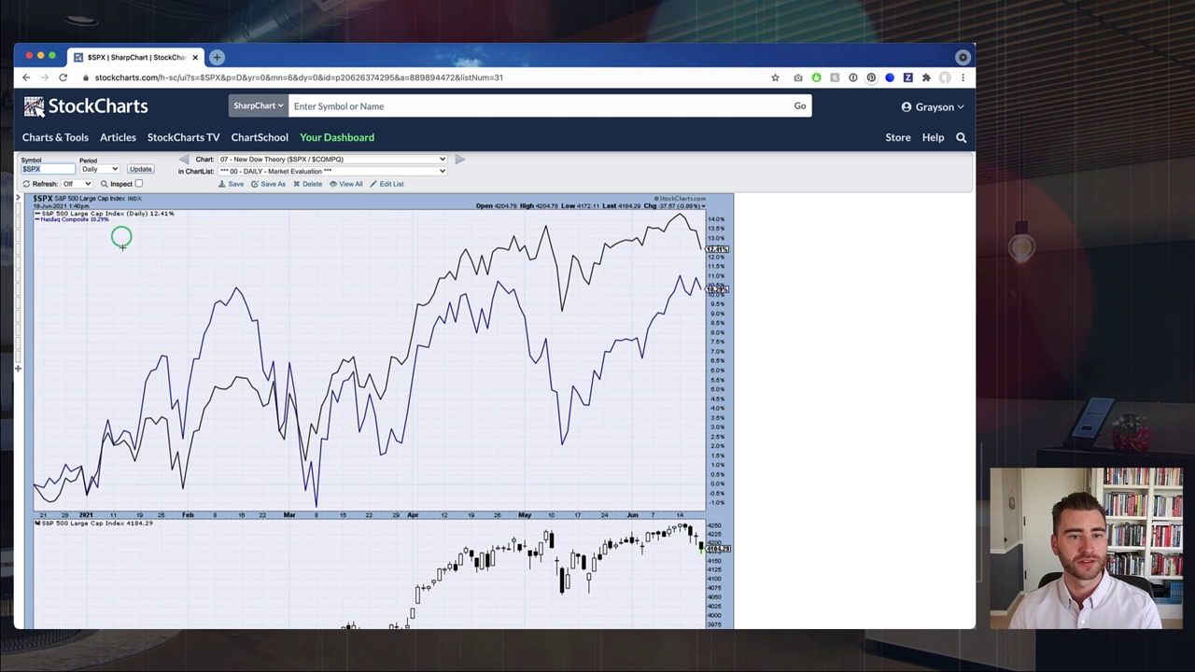
key("BackSpace")
type("f")
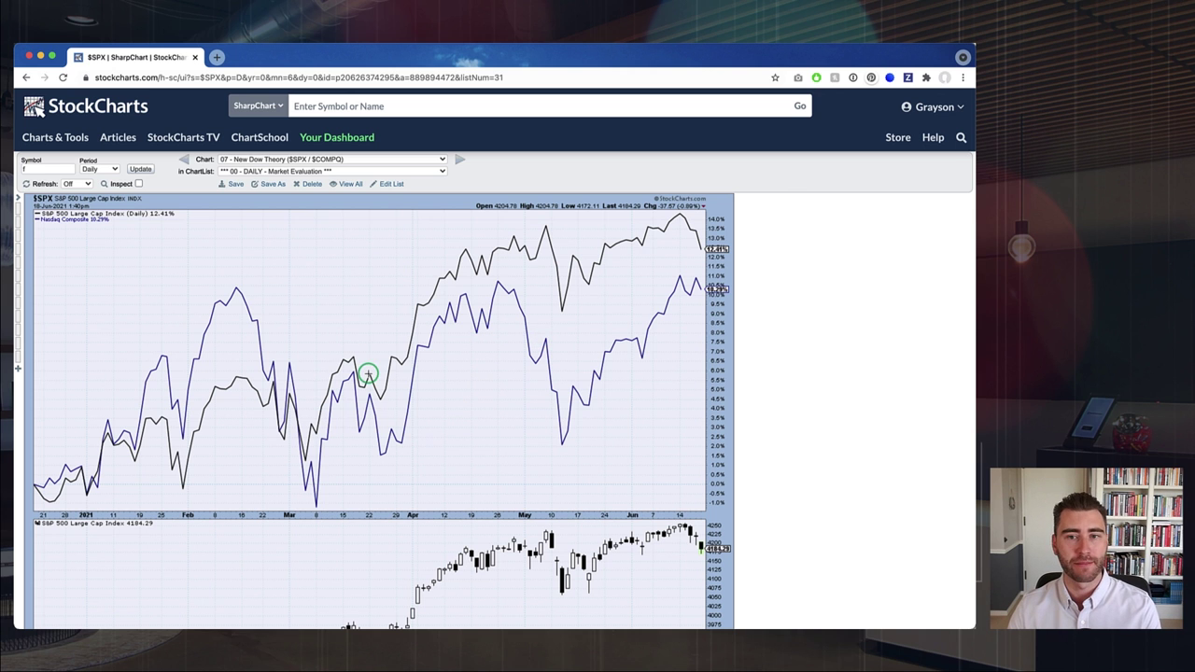
Examine the $COMPQ indicator's Behind Price setting and the separate S&P 500 and Nasdaq candlestick panels below the performance plot
scroll(368, 373, "down", 8)
scroll(368, 374, "down", 10)
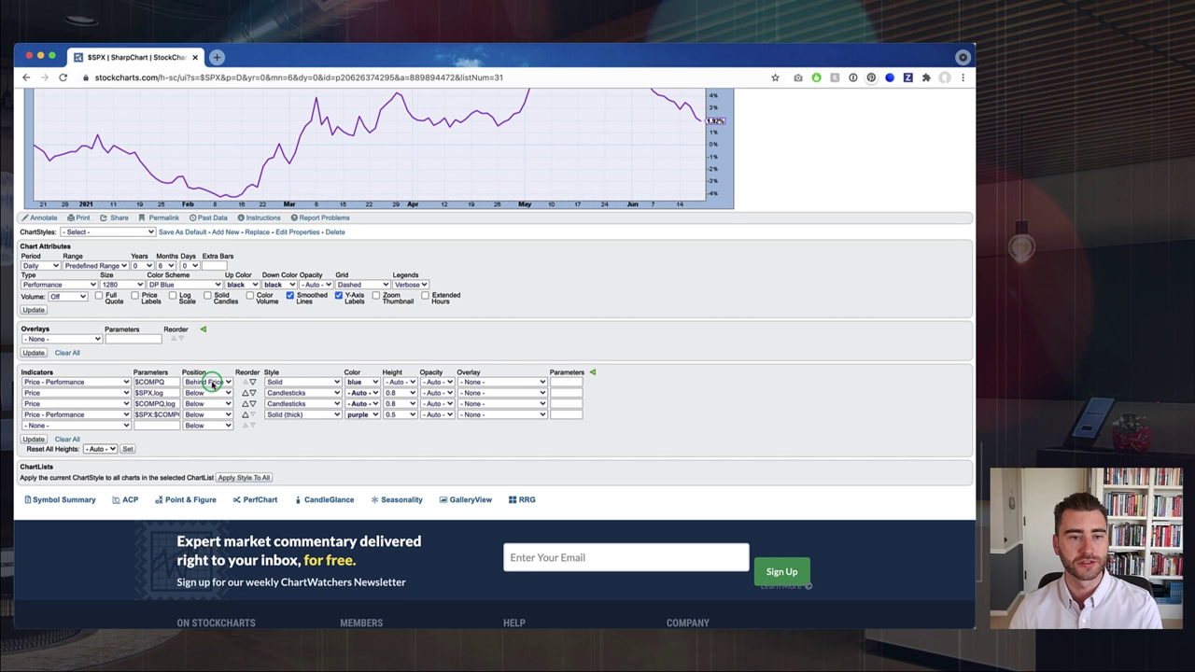
scroll(213, 382, "up", 10)
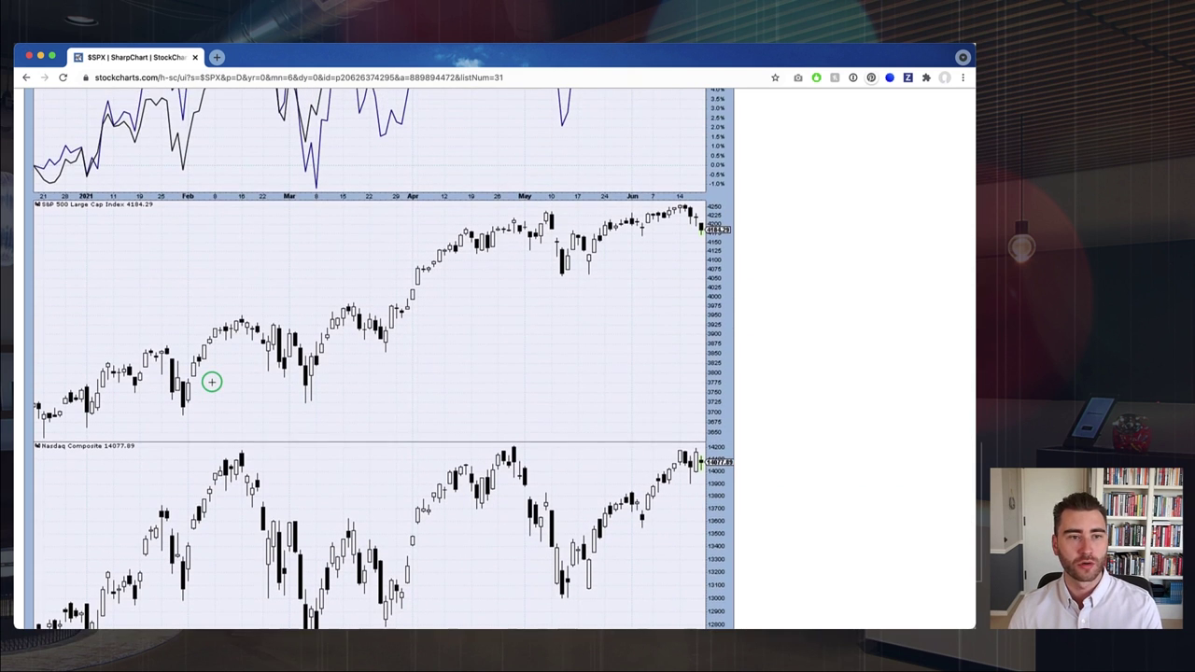
scroll(212, 382, "down", 2)
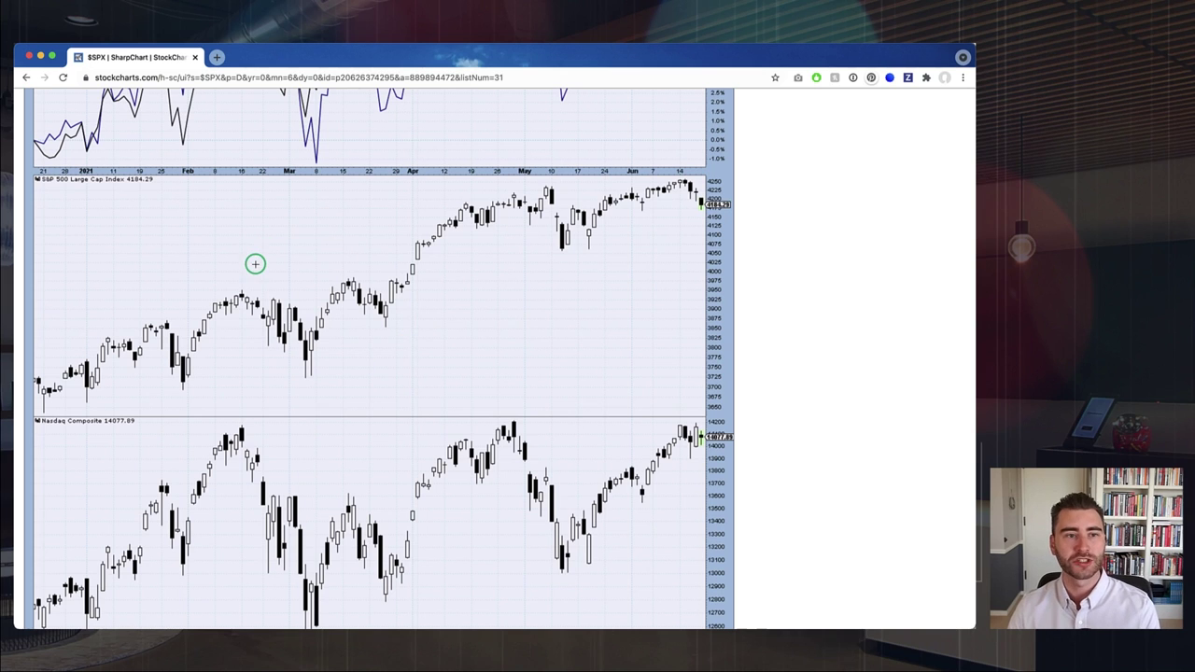
scroll(255, 264, "down", 4)
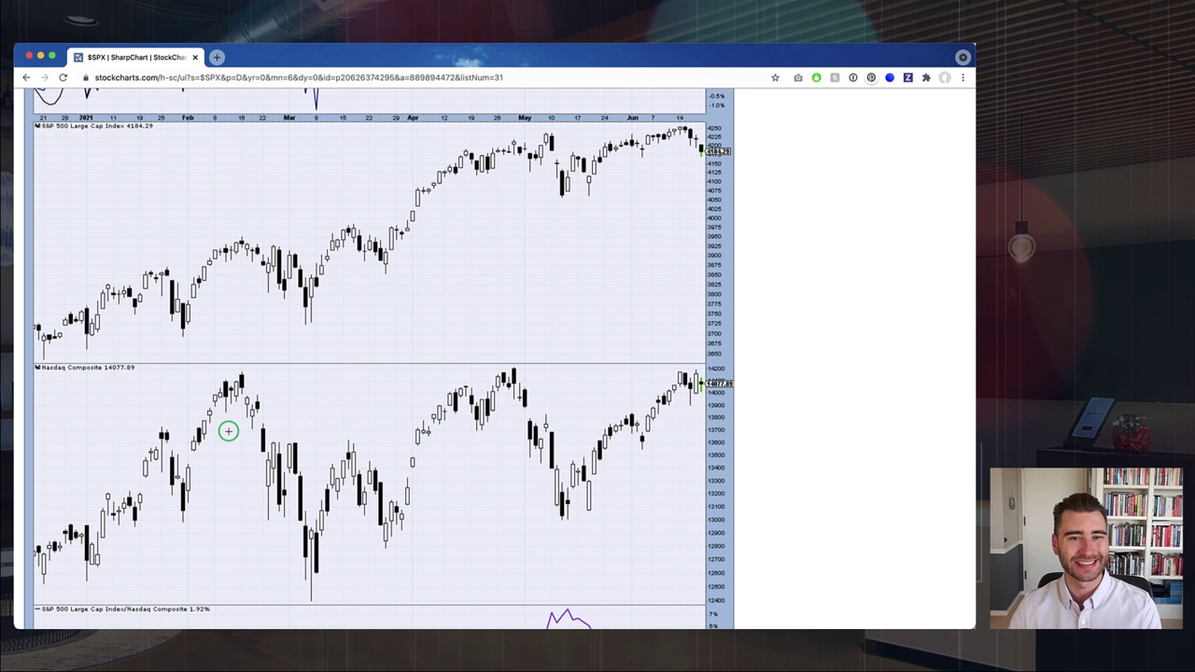
Review the log parameters of the $SPX and $COMPQ Price indicators, and compare the performance, candlestick and ratio panels
scroll(227, 430, "down", 15)
scroll(227, 432, "down", 2)
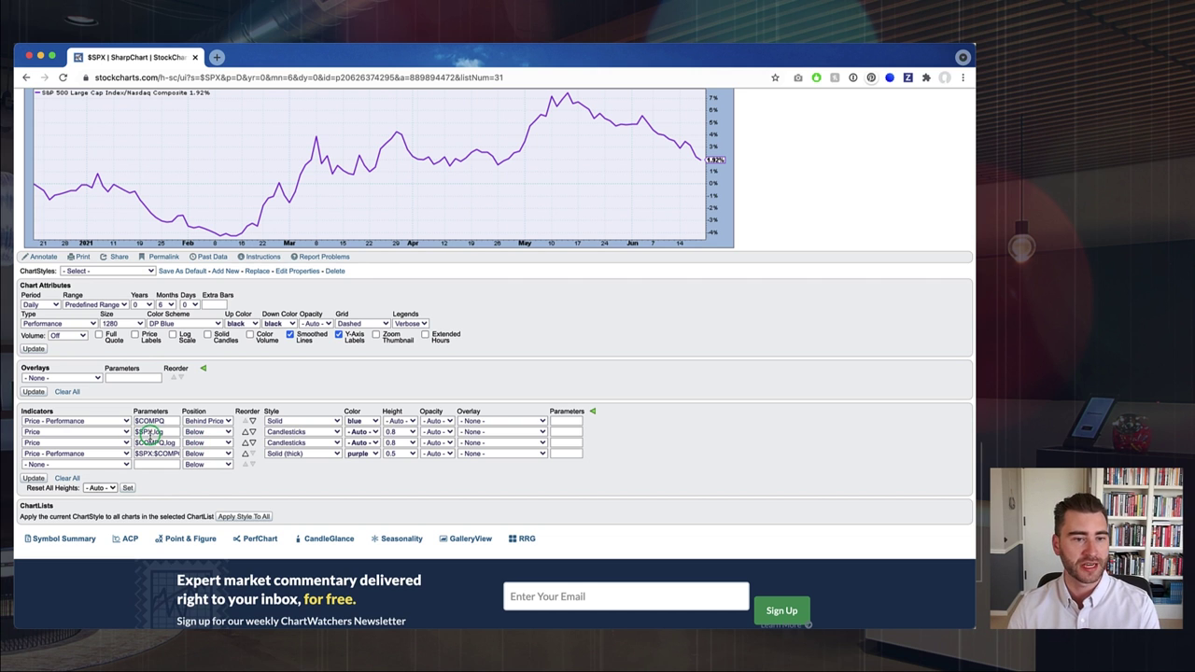
scroll(149, 435, "up", 2)
scroll(149, 434, "up", 1)
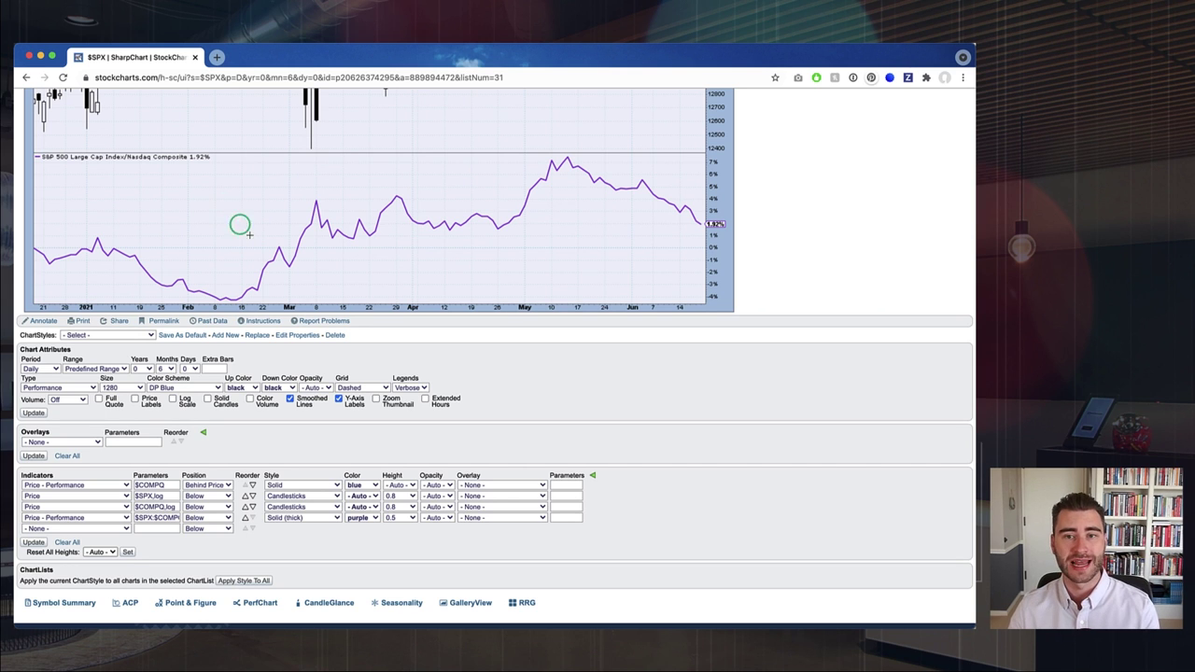
scroll(301, 297, "up", 10)
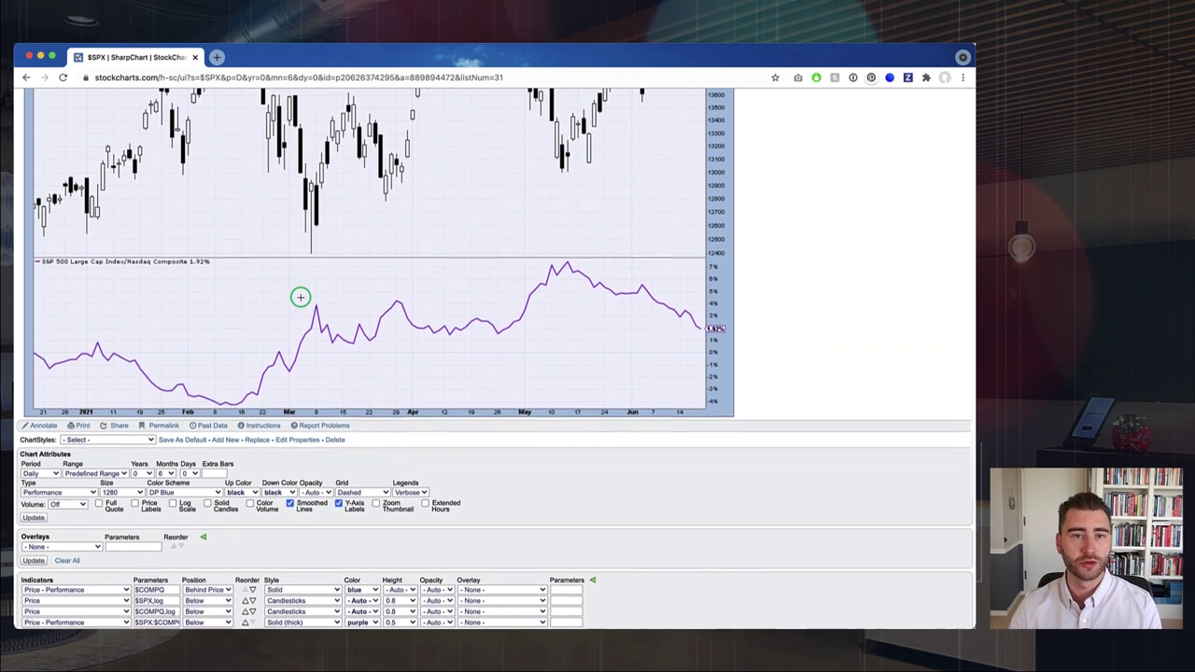
scroll(300, 297, "up", 2)
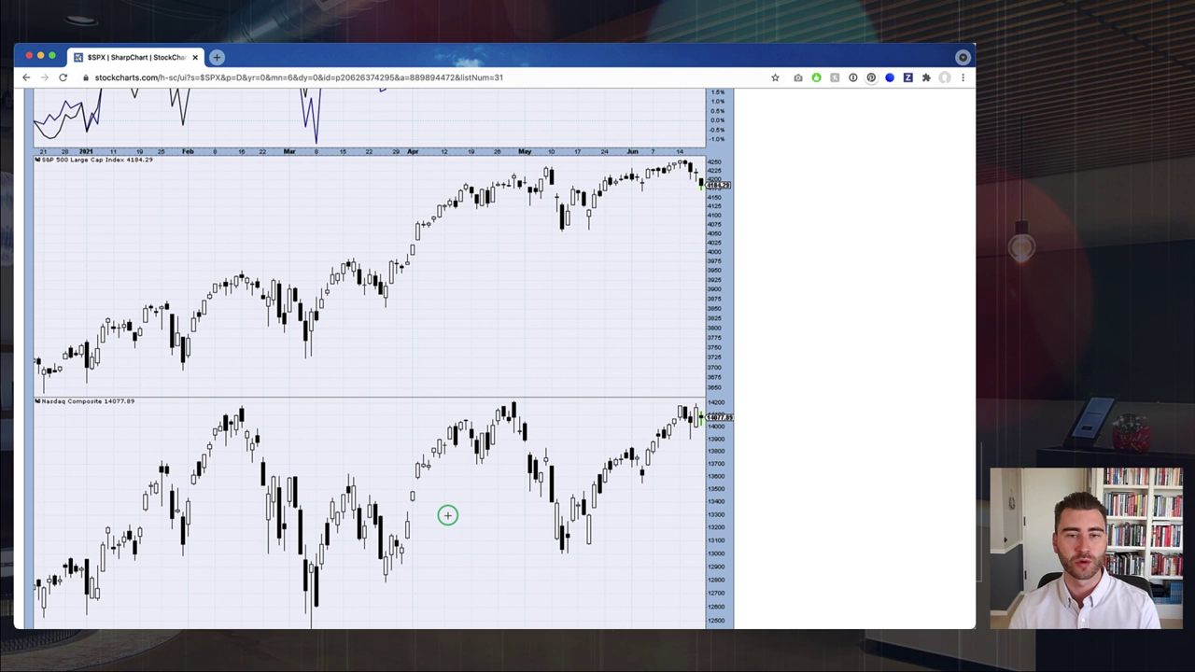
scroll(447, 515, "up", 5)
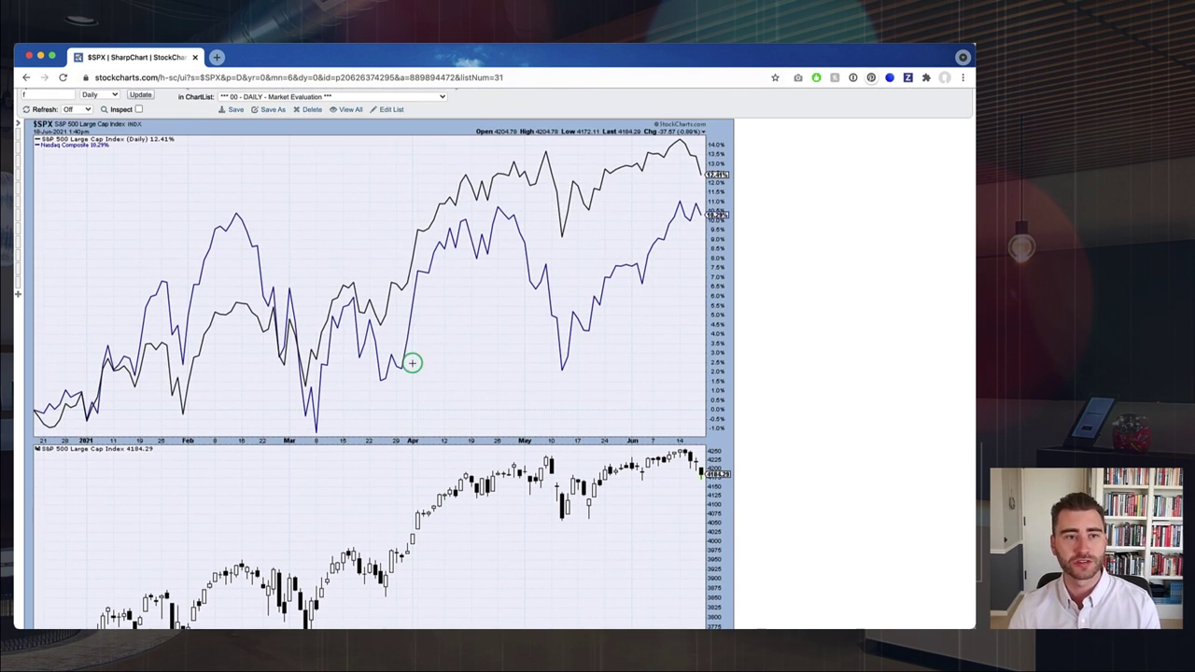
scroll(411, 362, "down", 1)
scroll(412, 362, "down", 12)
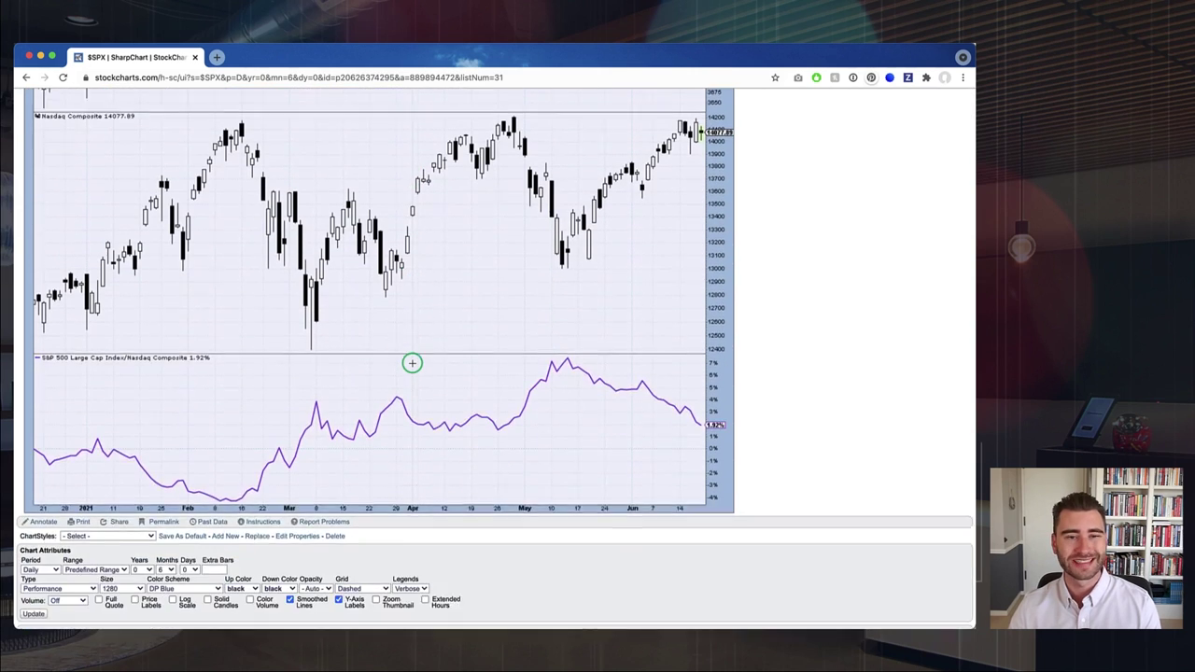
scroll(432, 397, "down", 1)
Load the next saved chart, 08 - Advancers / Decliners (NYSE), and examine its histogram, price and moving average panels with their indicator settings
scroll(433, 397, "up", 10)
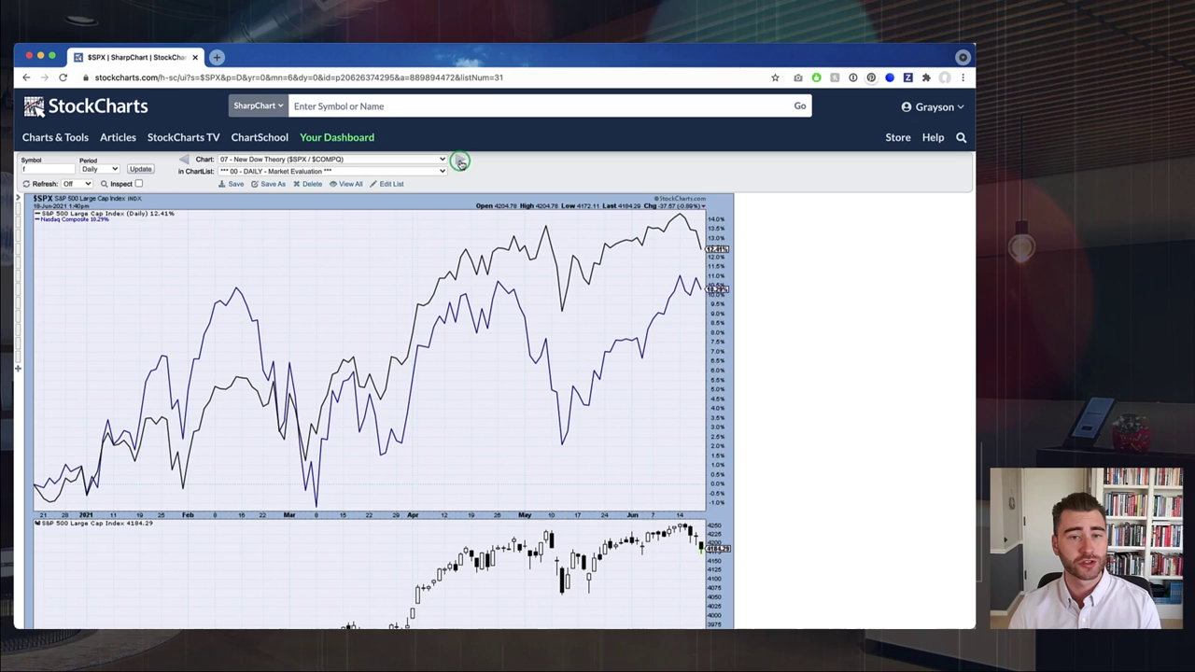
left_click(460, 161)
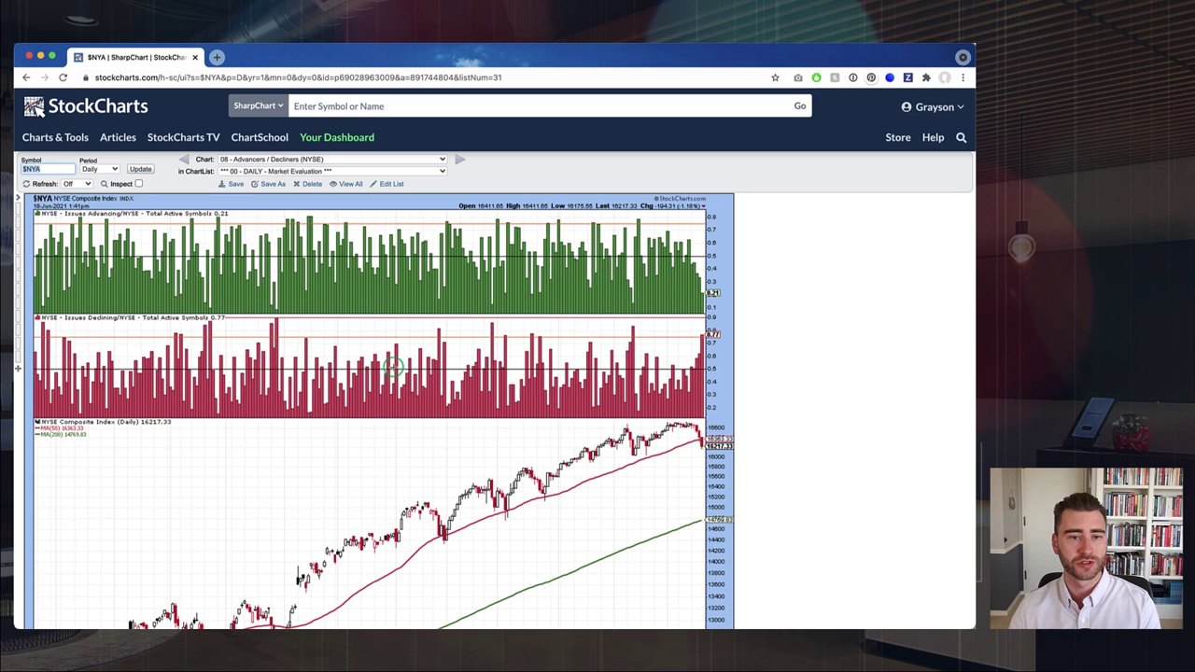
scroll(395, 367, "down", 1)
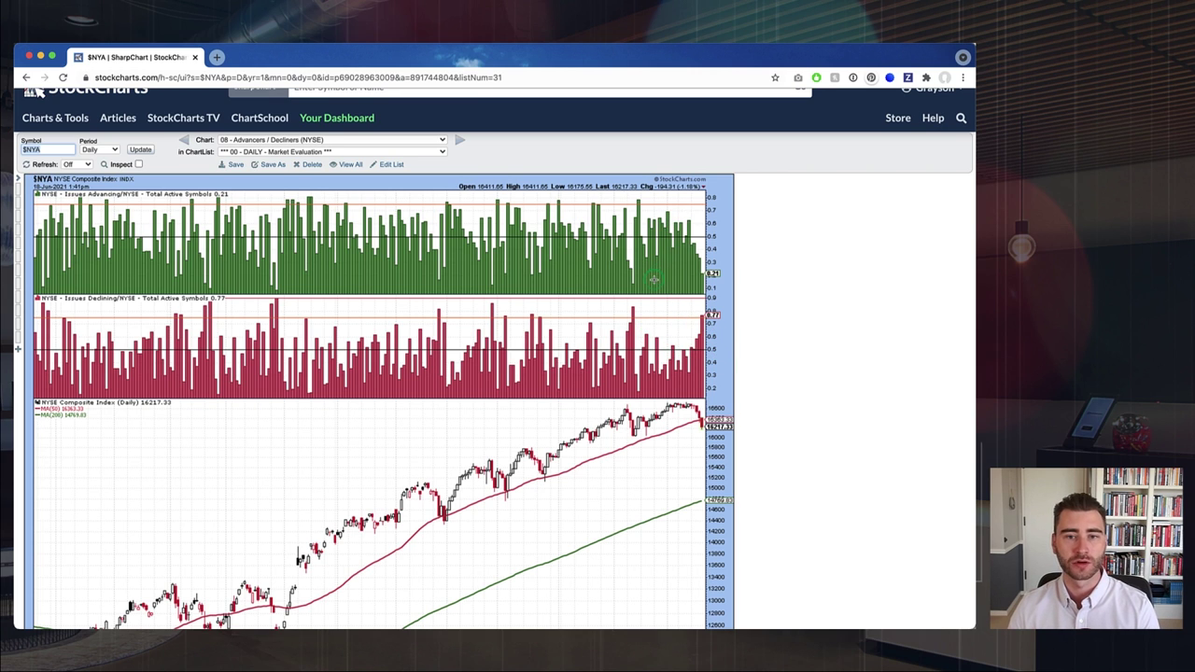
scroll(654, 279, "down", 1)
scroll(654, 279, "down", 5)
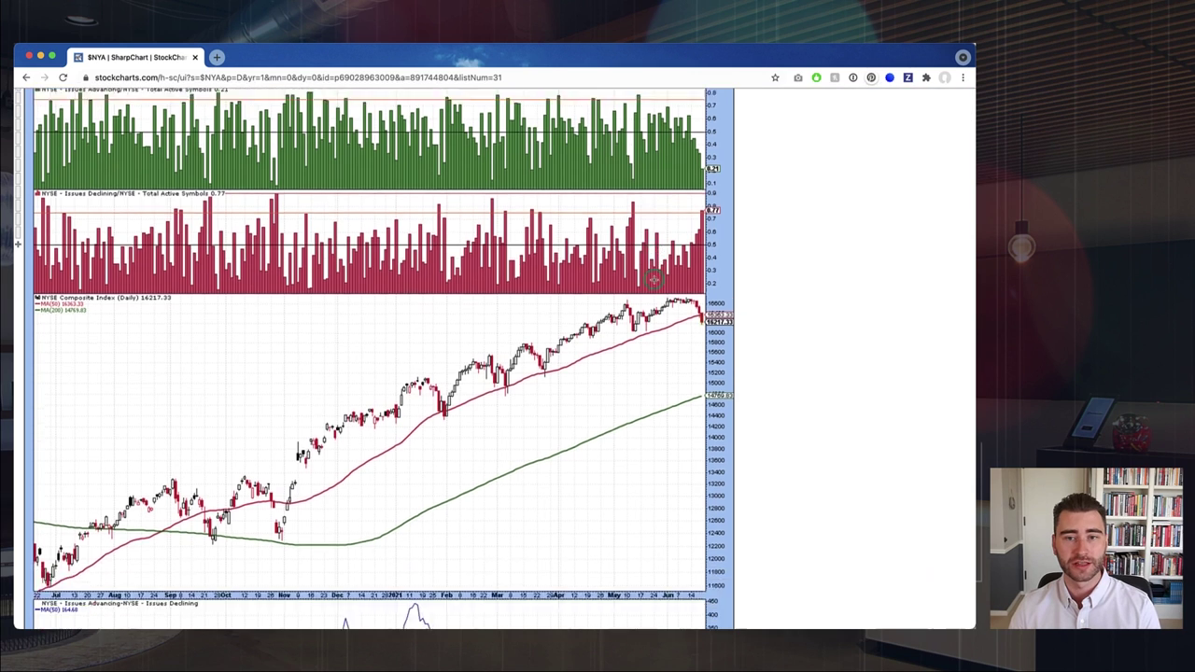
scroll(654, 279, "down", 2)
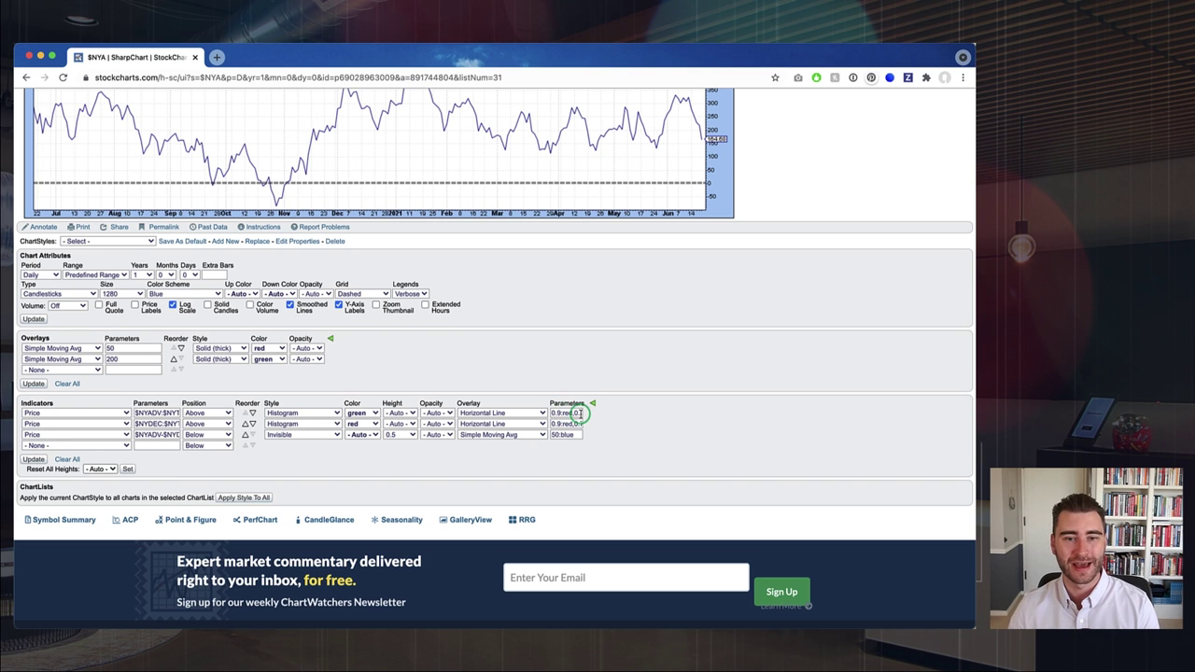
scroll(579, 414, "up", 10)
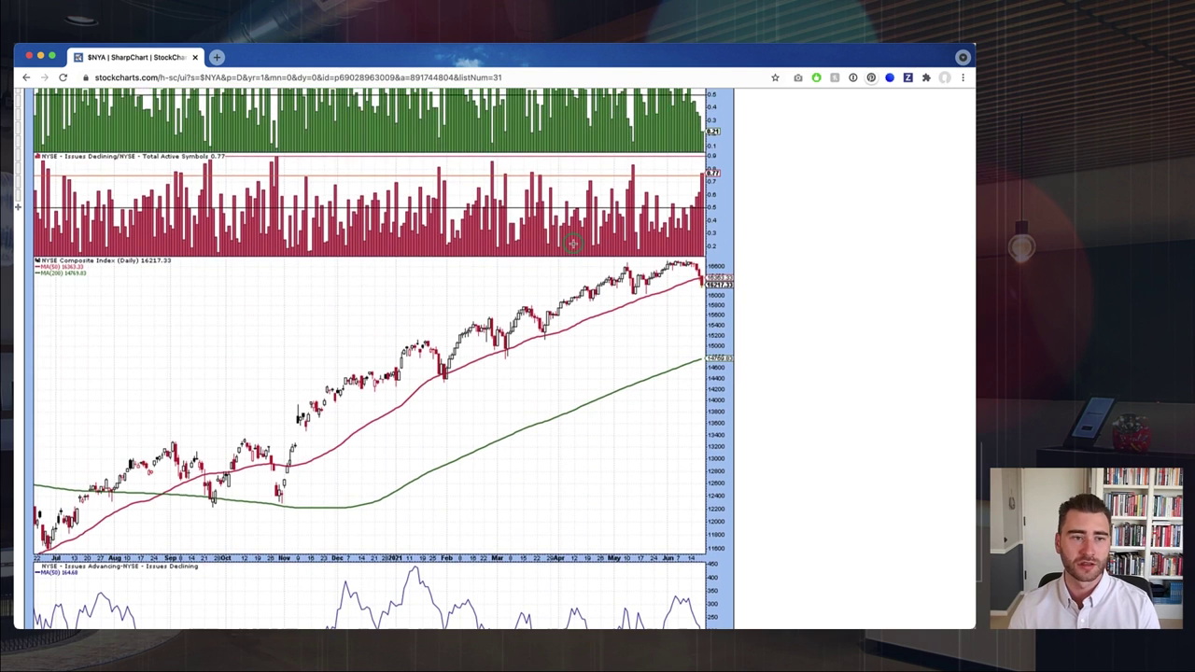
scroll(569, 243, "down", 5)
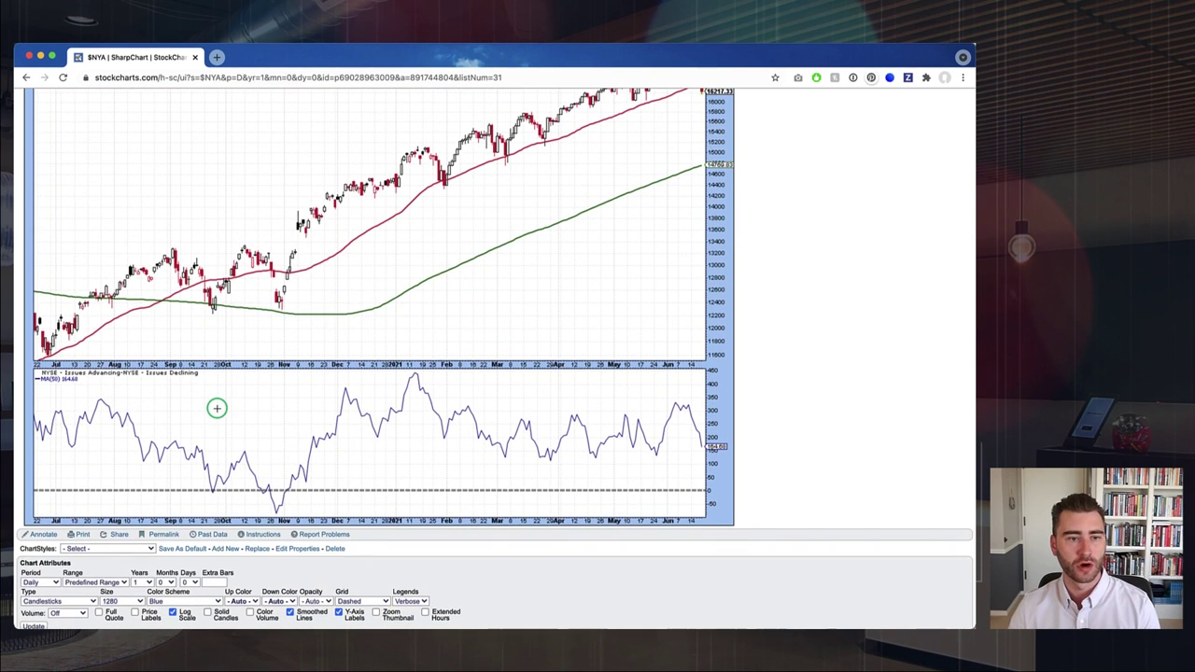
scroll(217, 408, "up", 5)
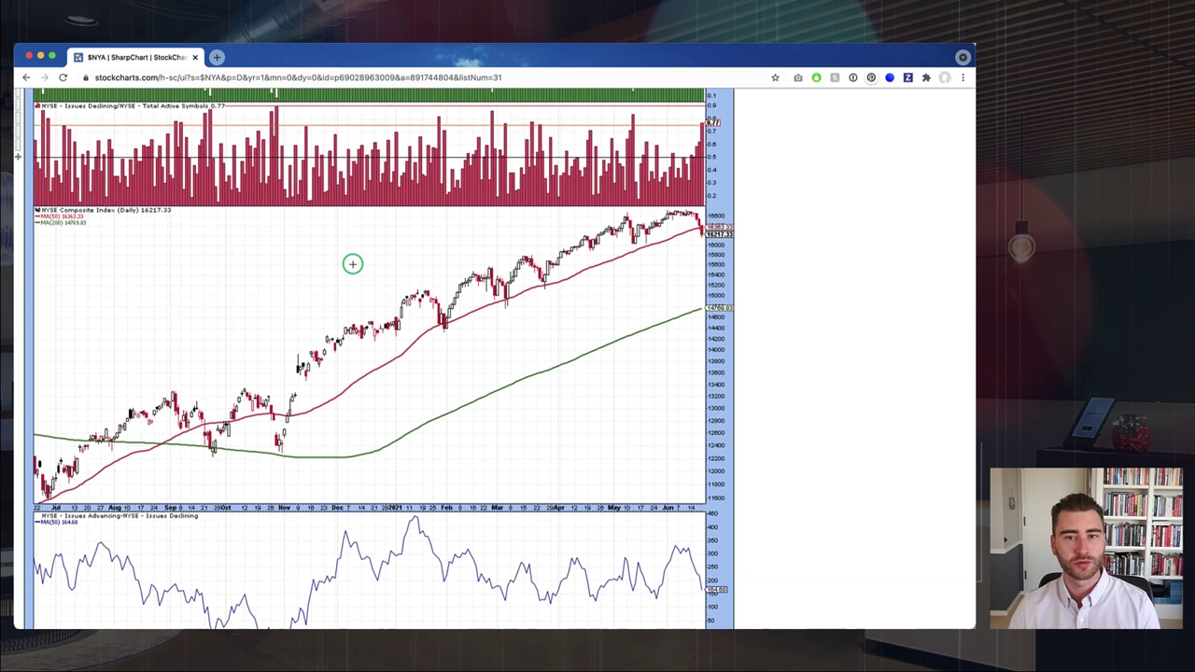
Advance past 09 - Advancers / Decliners (NASDAQ) to the saved chart 10 - Volatility, and examine its two volatility panels
scroll(352, 264, "up", 3)
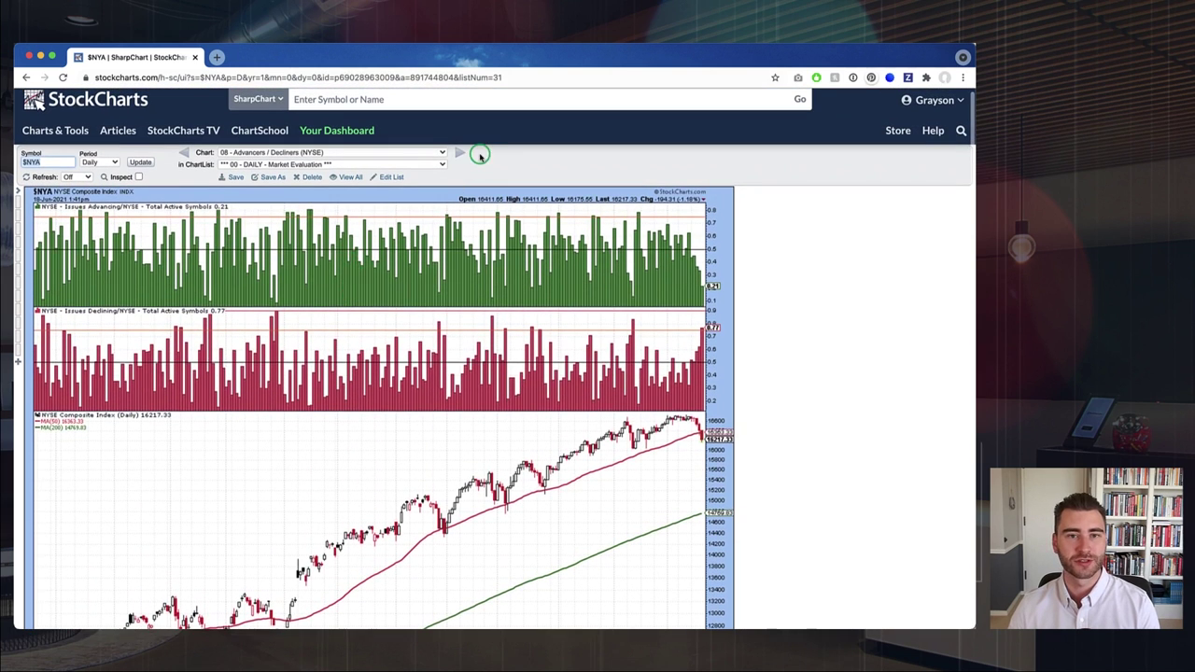
left_click(458, 155)
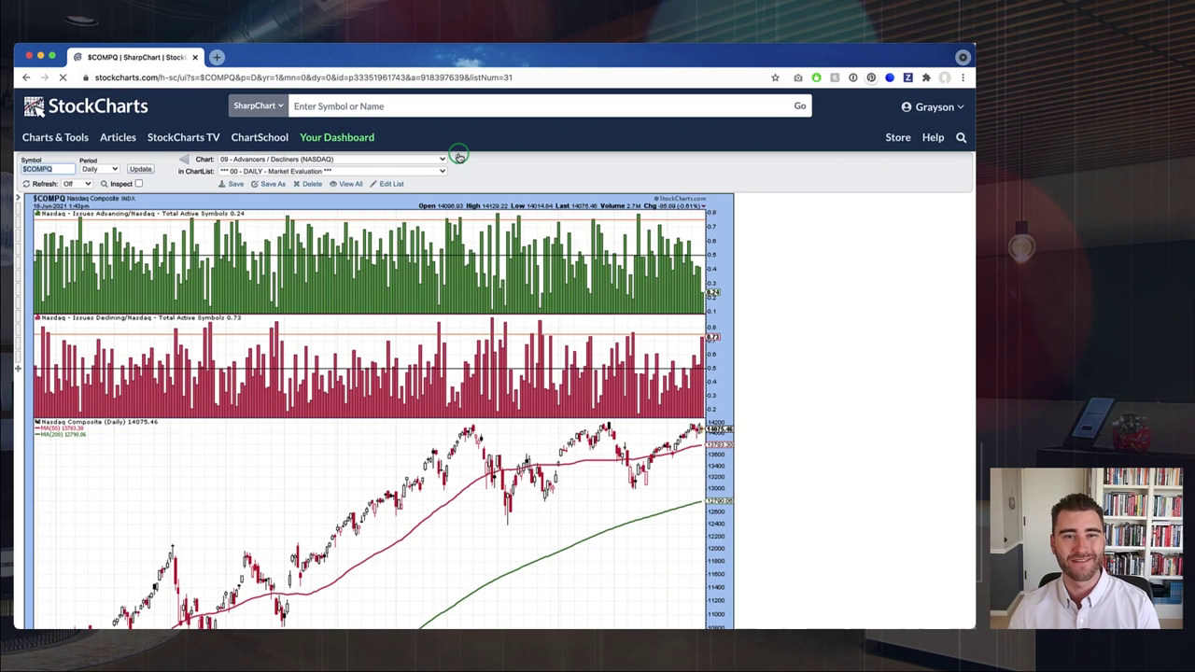
left_click(458, 160)
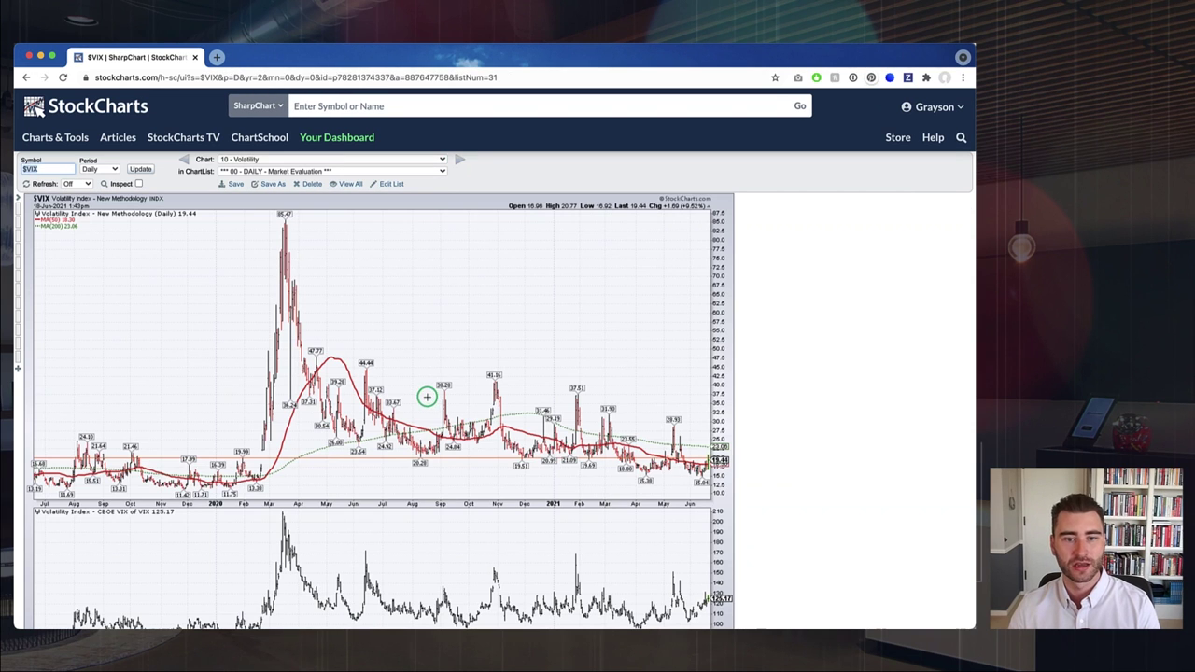
scroll(389, 445, "down", 2)
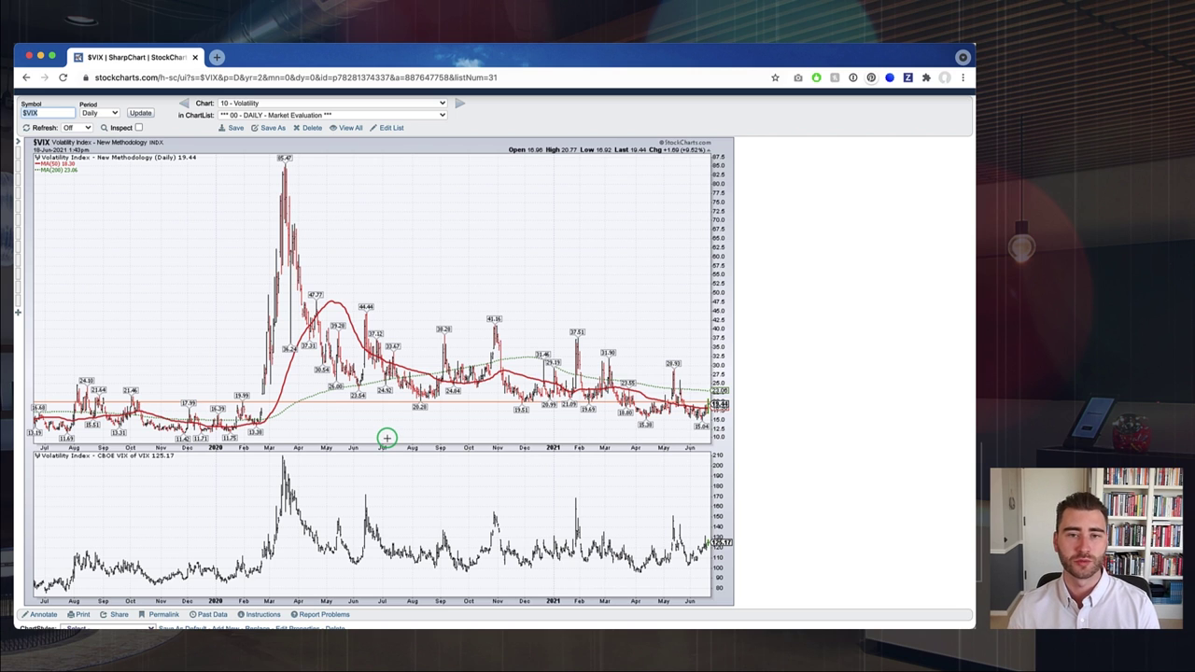
scroll(387, 437, "up", 1)
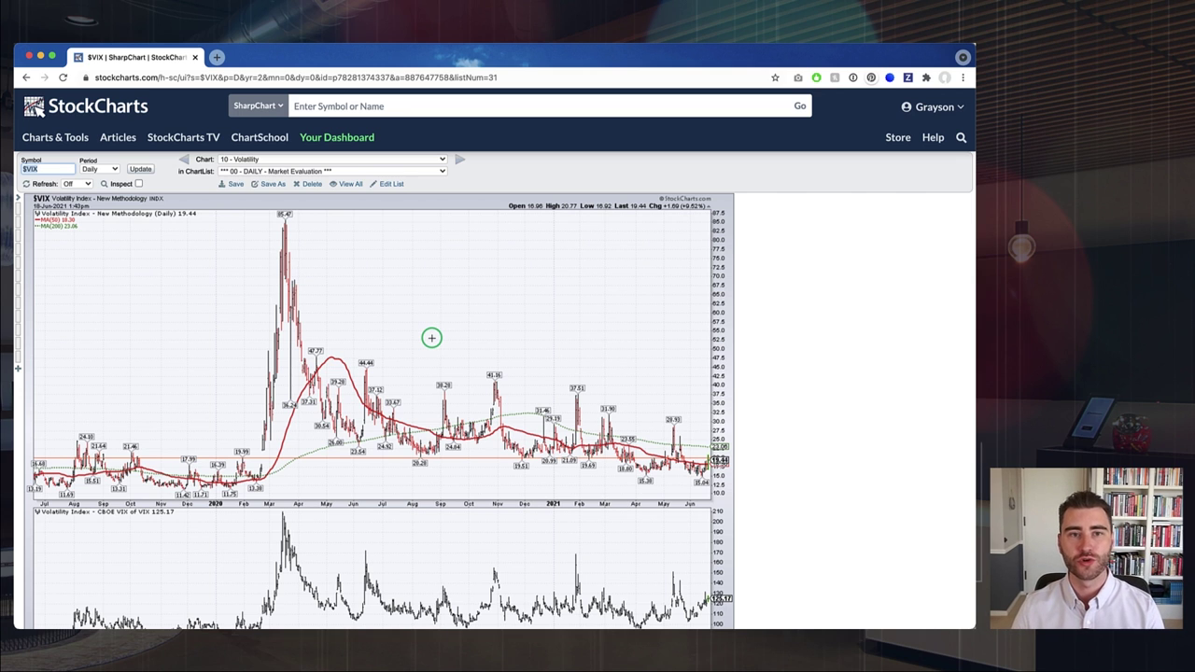
Switch the symbol search to ACP and load the ADBE chart there
left_click(276, 108)
left_click(254, 165)
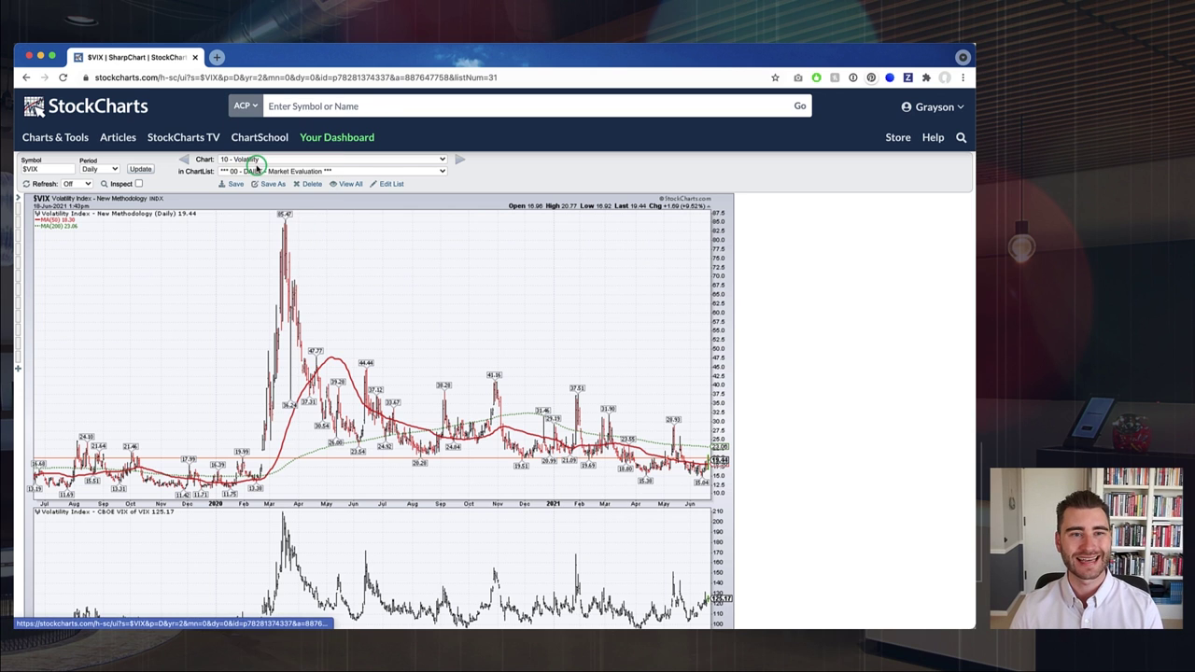
left_click(304, 106)
type("ADBE")
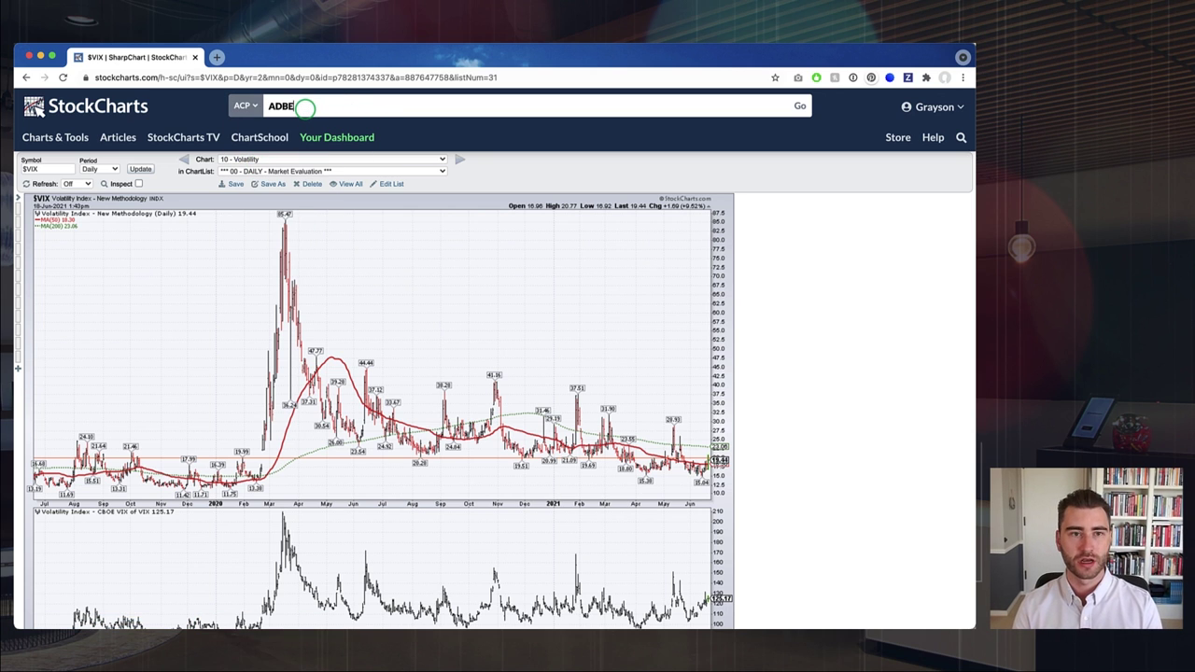
key("Return")
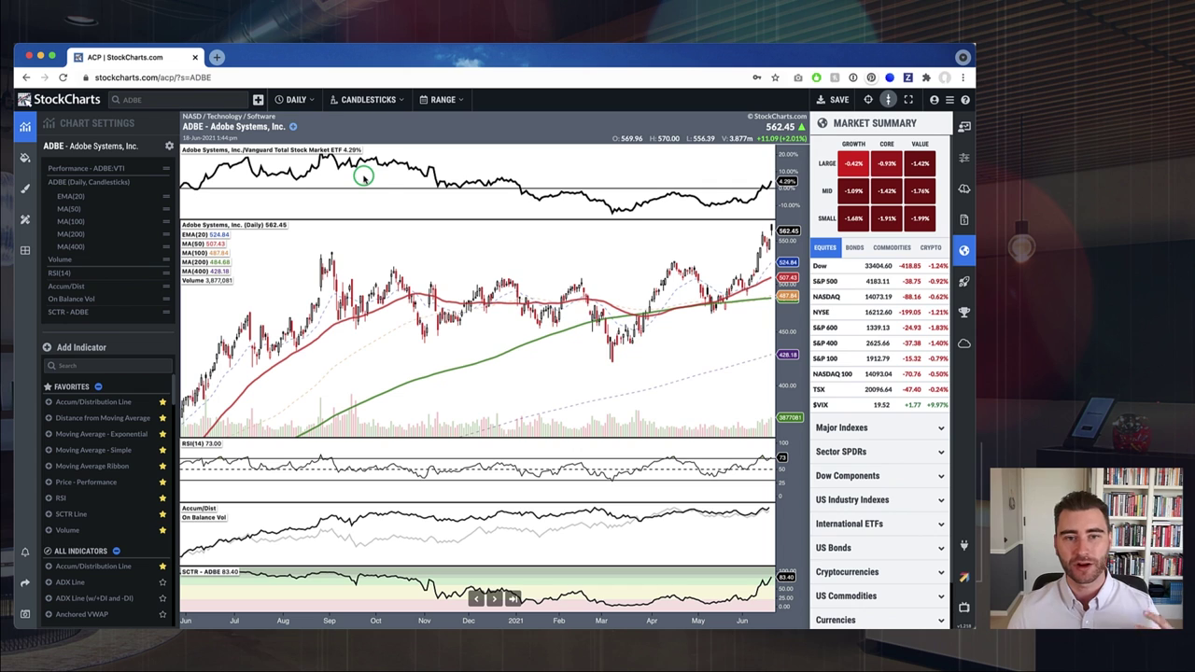
Examine several years of ADBE history across the performance, price, RSI, volume-based and SCTR panels
scroll(373, 256, "down", 10)
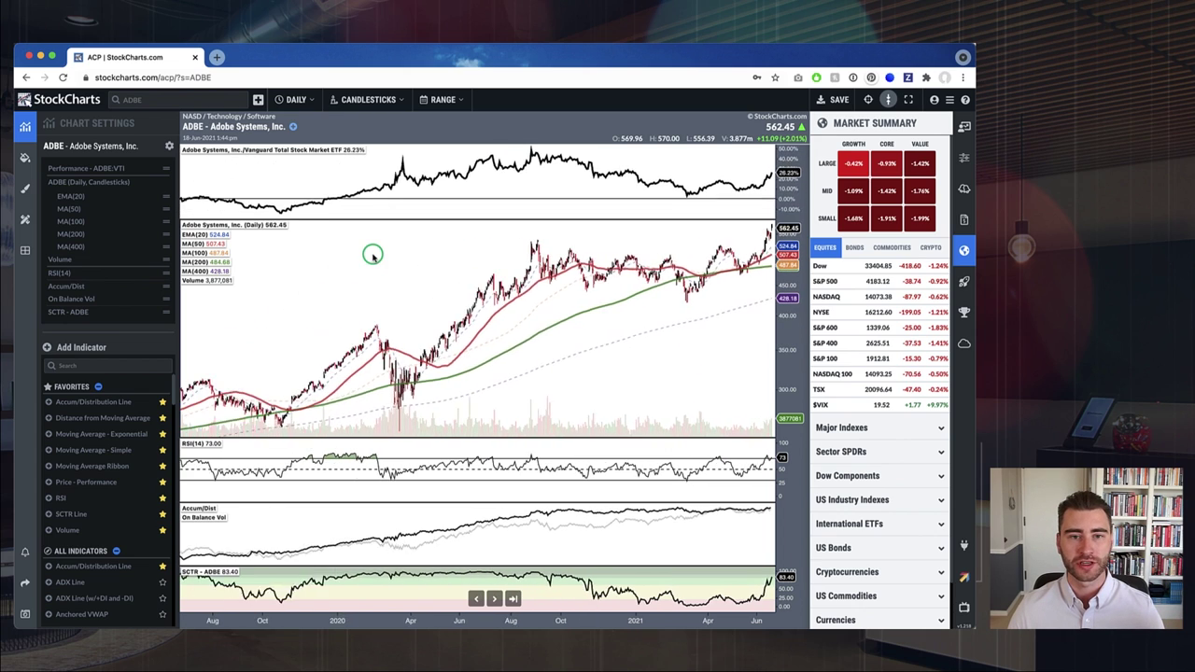
scroll(373, 256, "up", 2)
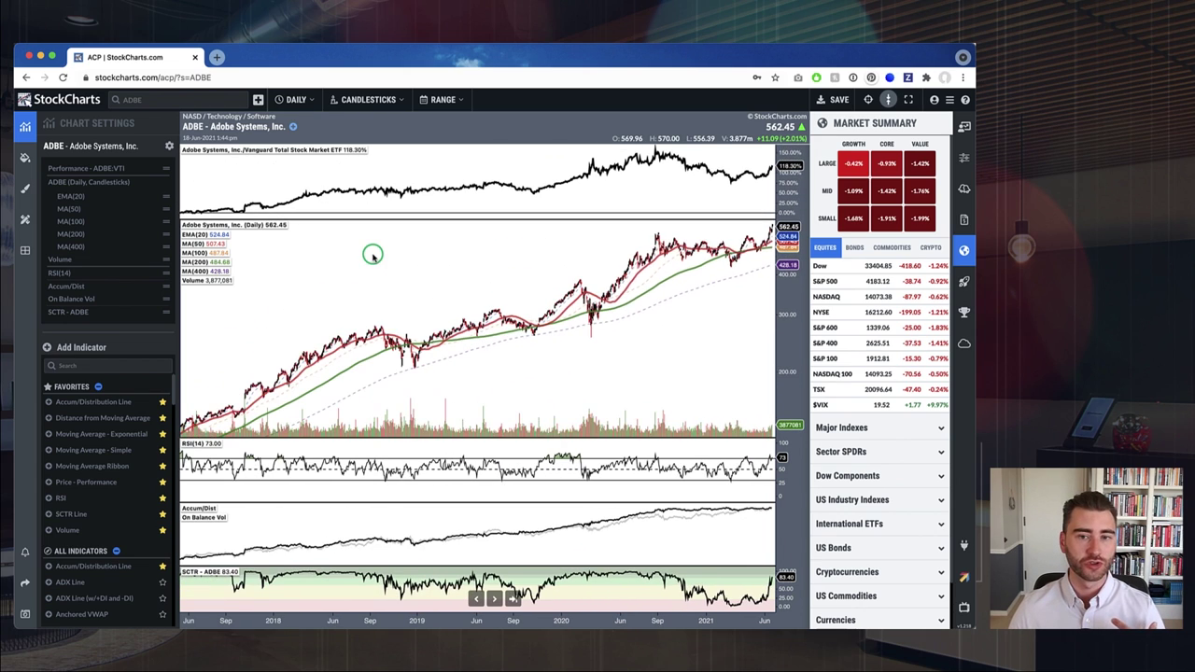
scroll(373, 256, "up", 2)
scroll(373, 255, "left", 5)
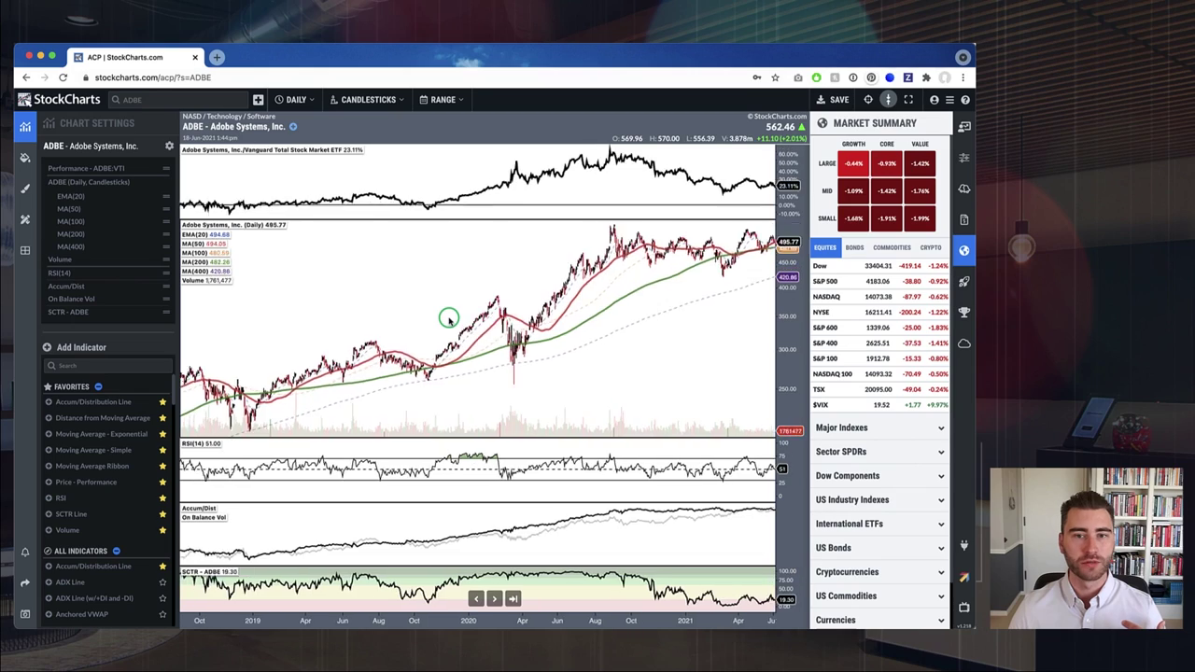
scroll(448, 319, "right", 6)
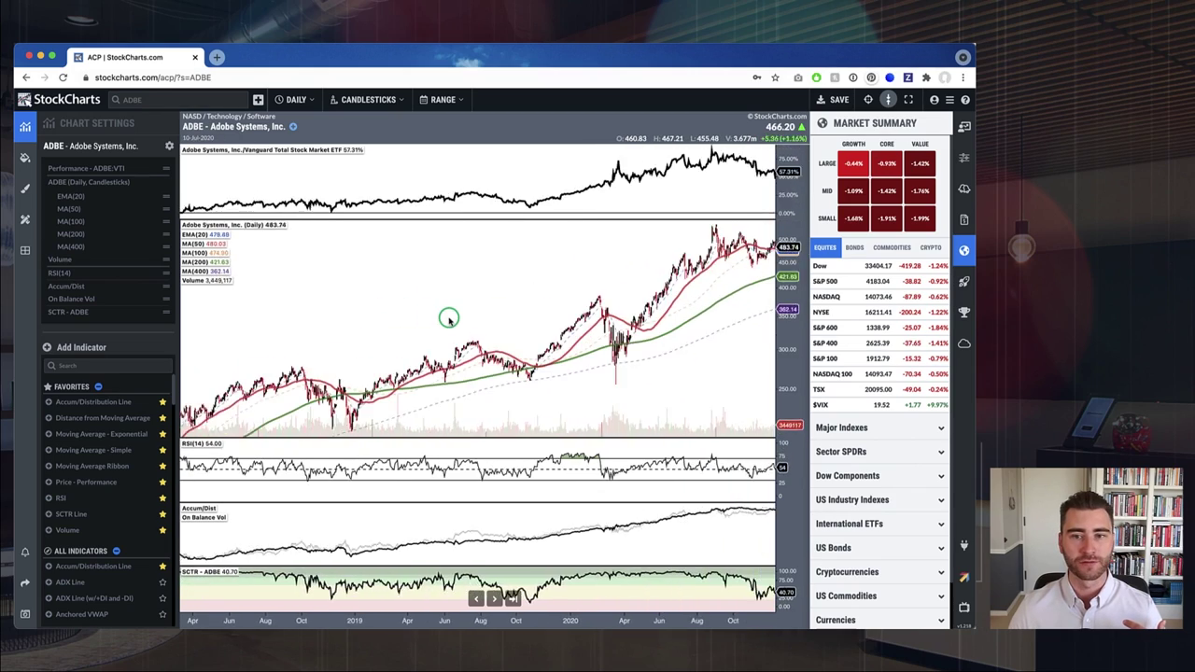
scroll(449, 320, "left", 5)
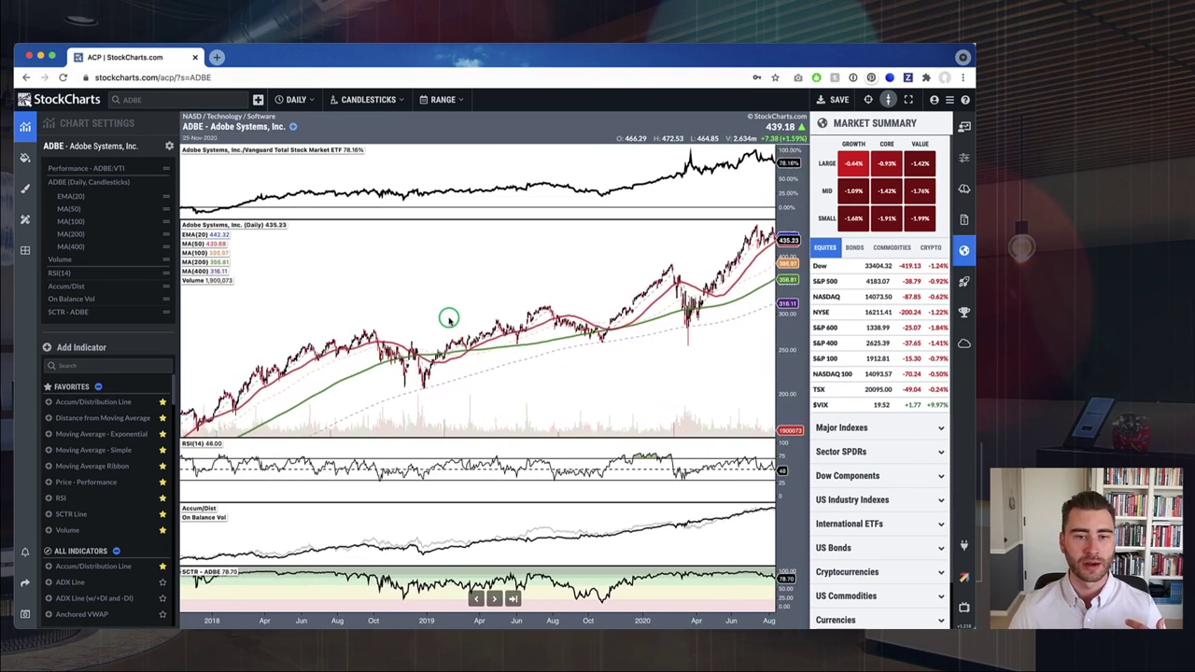
scroll(448, 320, "right", 3)
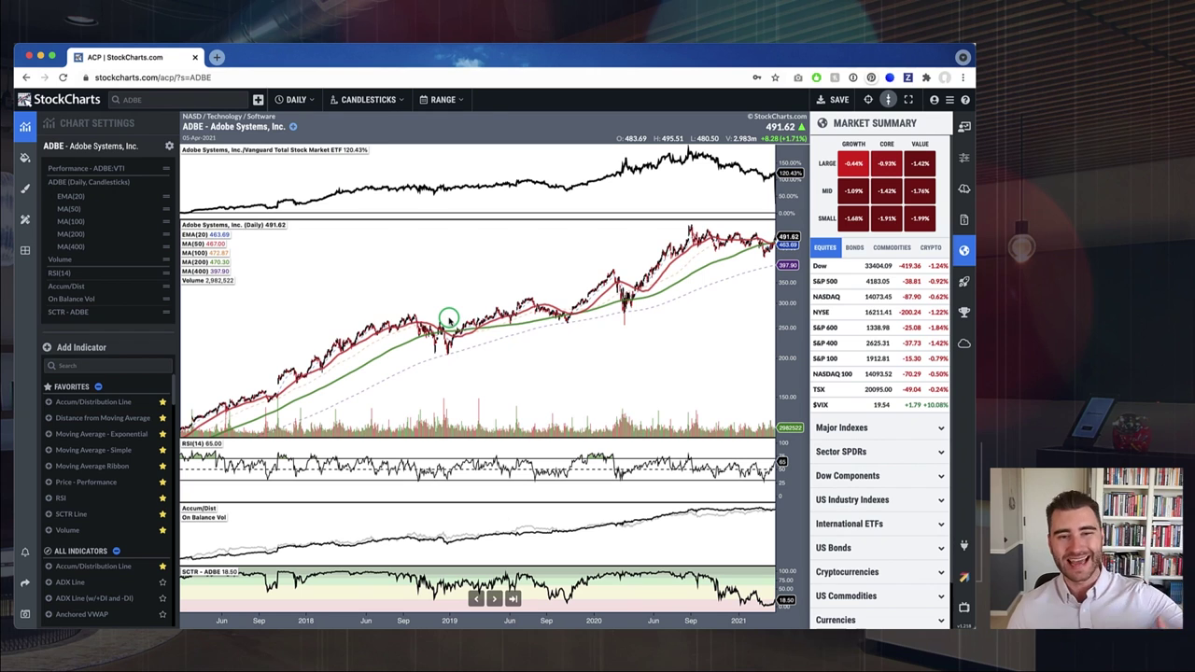
Return the ADBE chart to the most recent data and set its date range to 1 Year
left_click(513, 597)
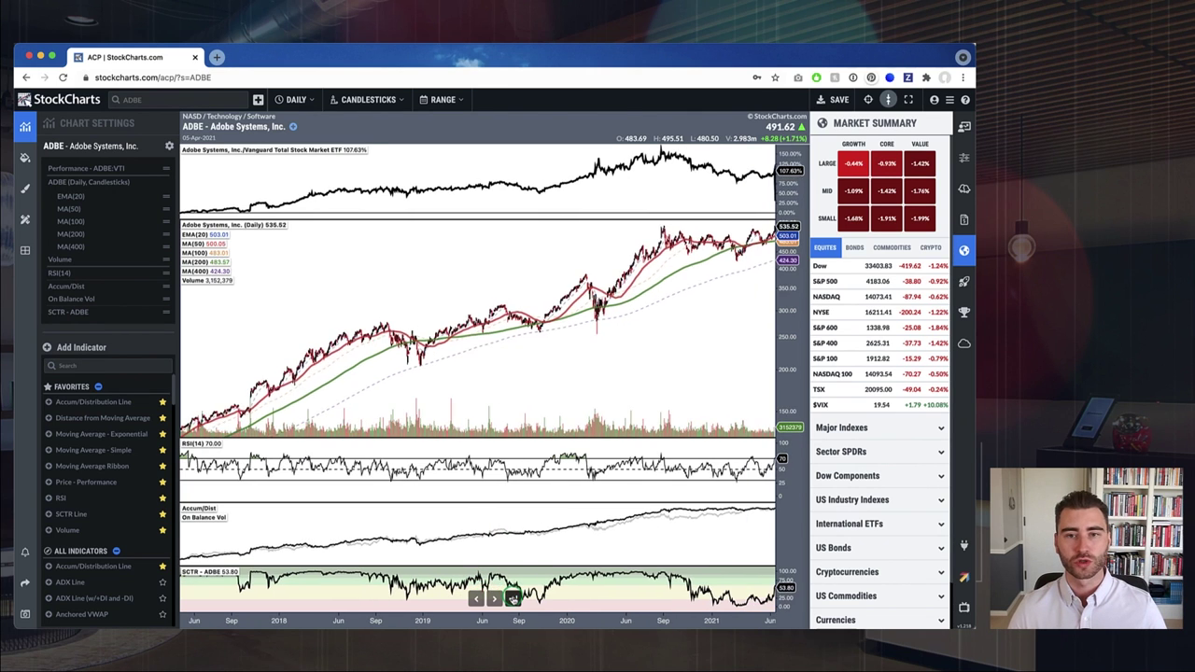
left_click(444, 99)
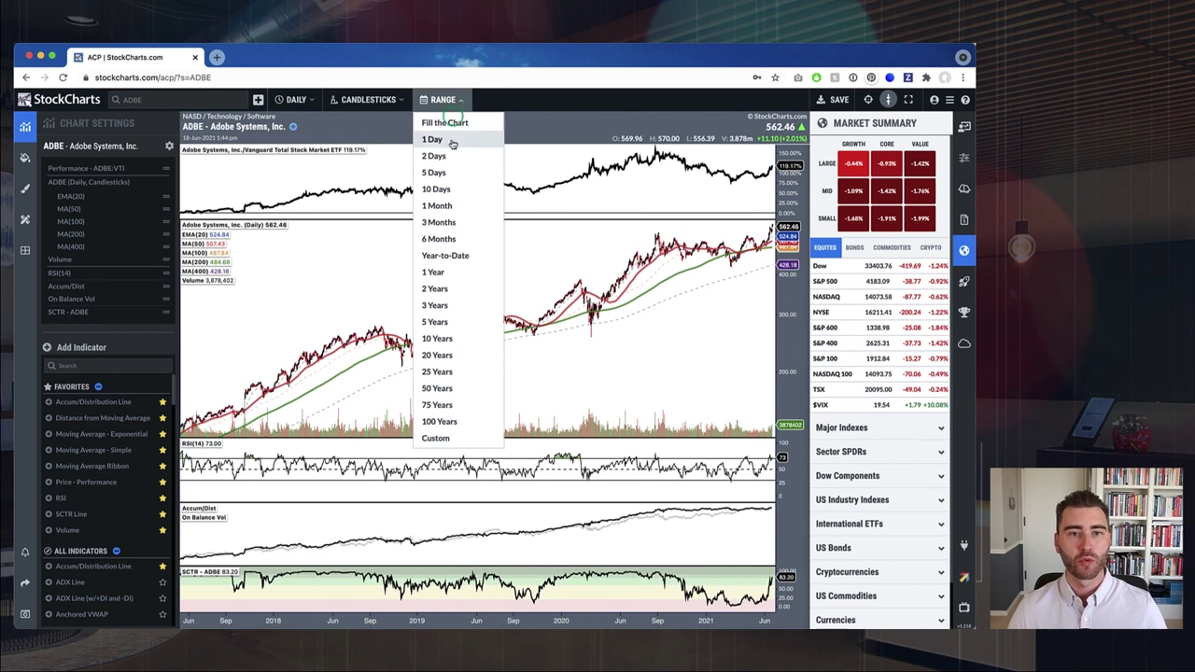
left_click(435, 273)
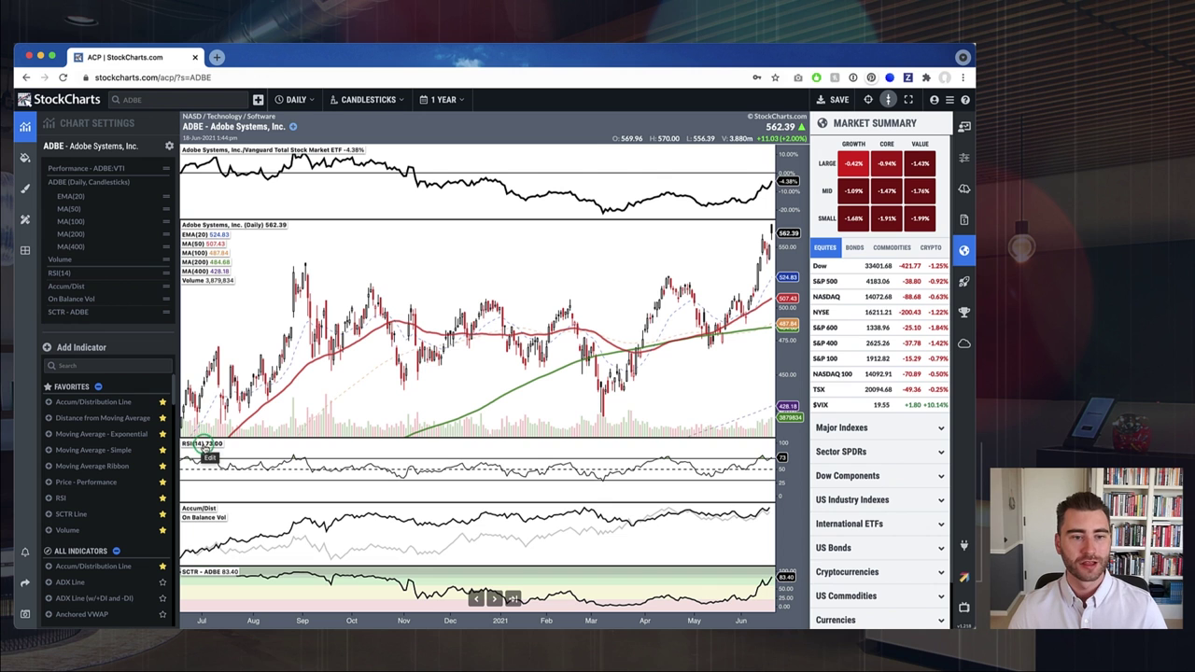
Try the RSI(14) panel over different chart panels, and place it between the performance and ADBE price panels
left_click_drag(196, 445, 236, 305)
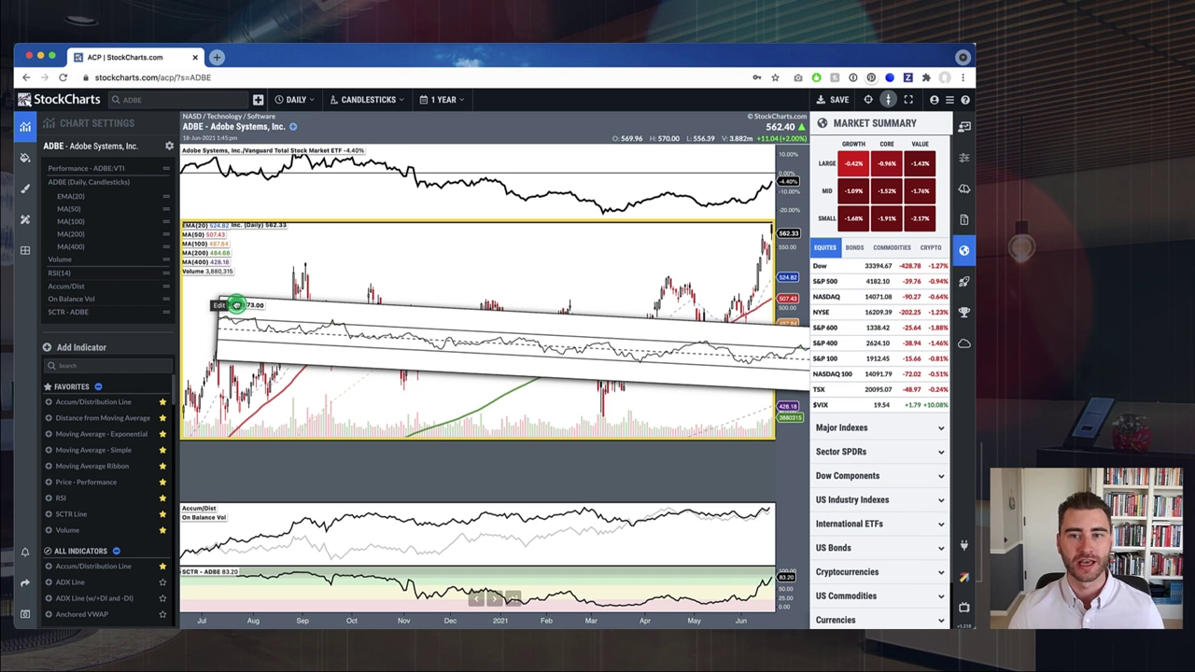
left_click_drag(237, 305, 239, 259)
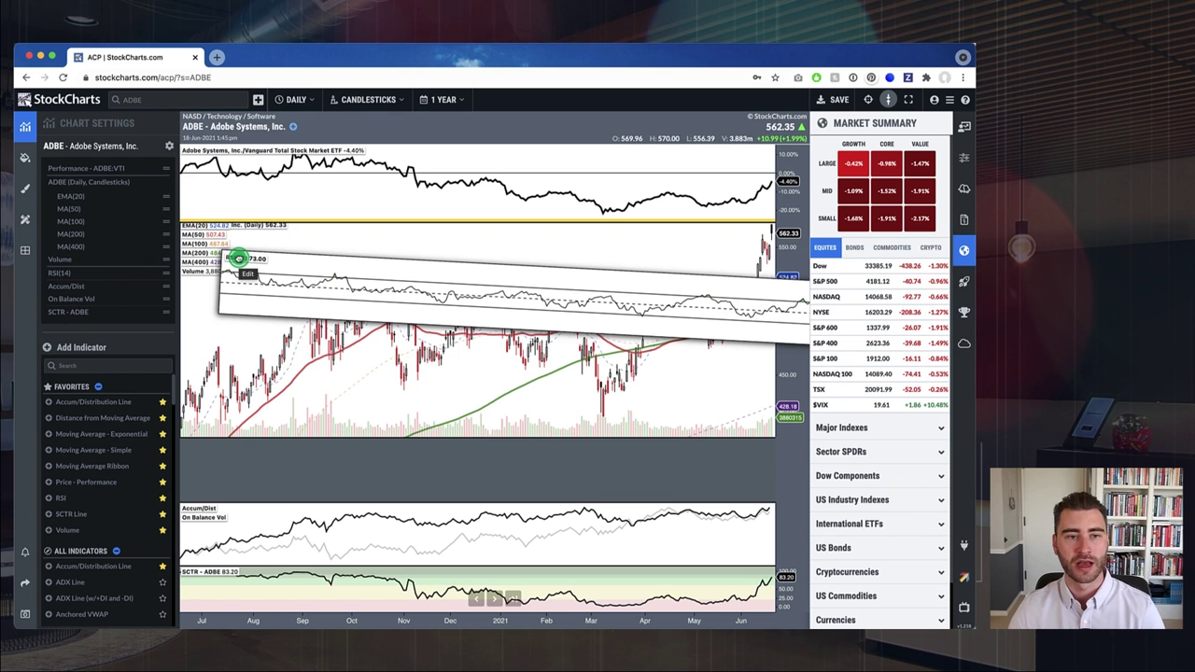
left_click_drag(239, 259, 239, 189)
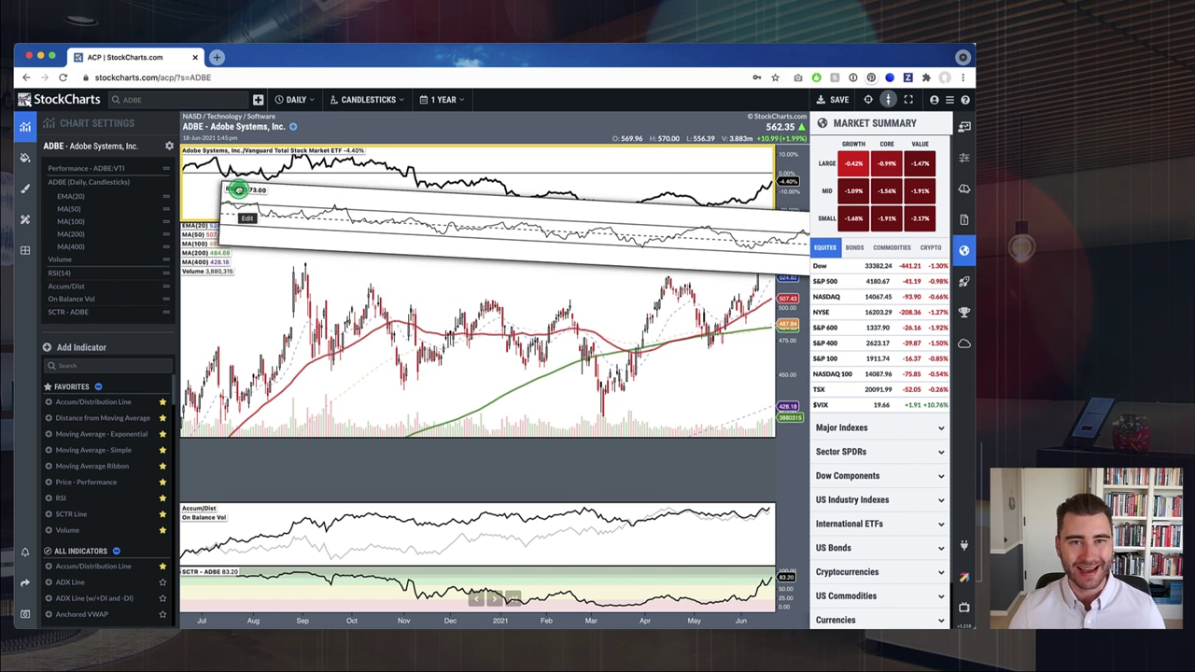
left_click_drag(238, 190, 230, 551)
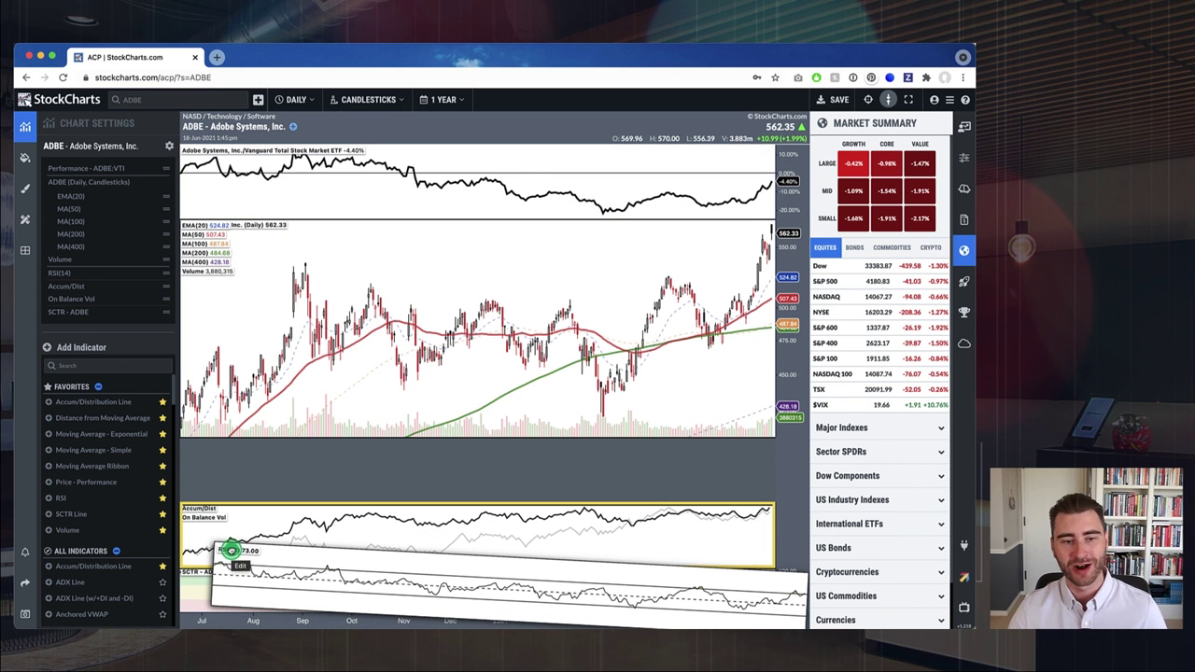
left_click_drag(230, 551, 212, 240)
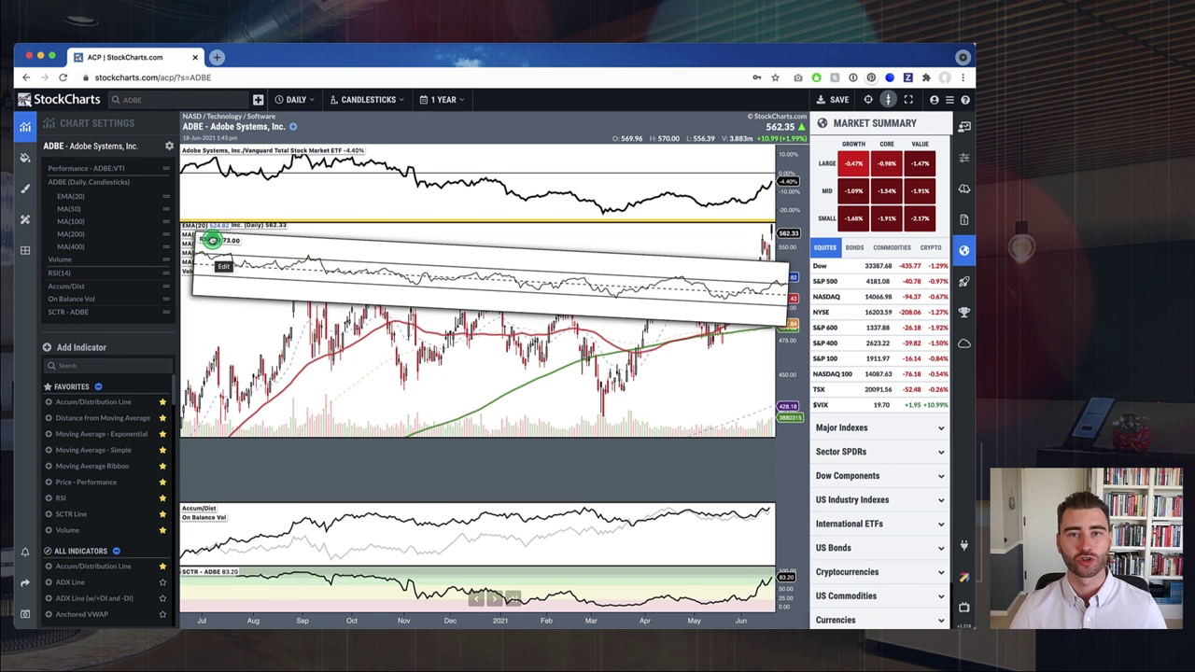
left_click_drag(212, 240, 212, 241)
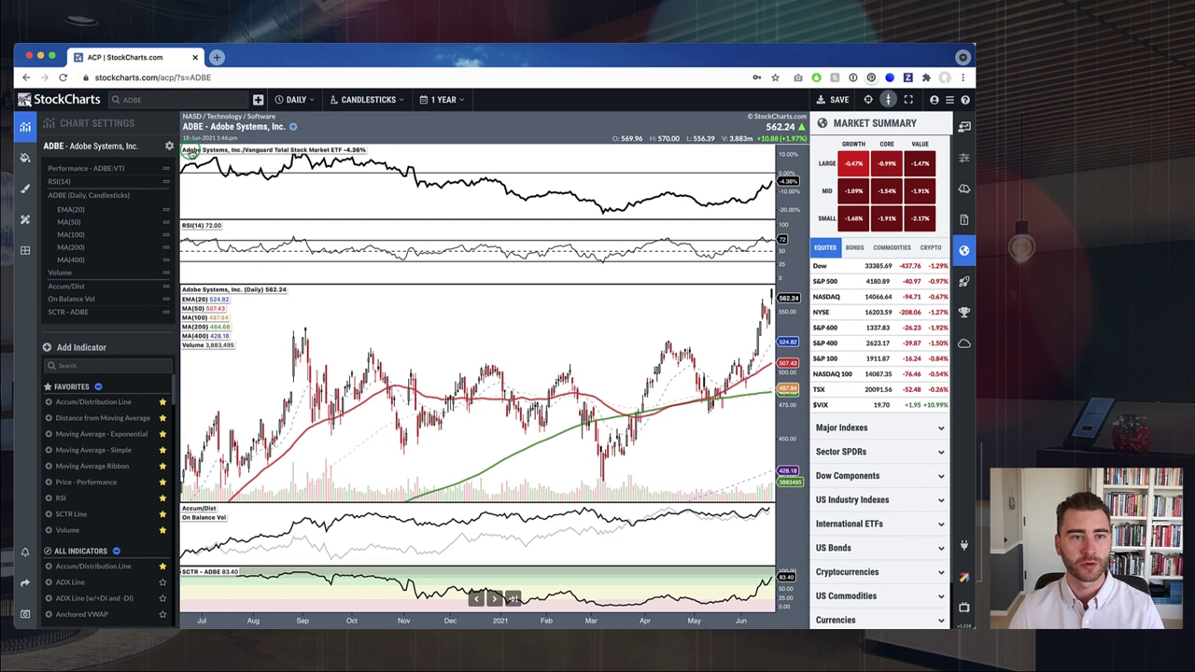
Move the ADBE:VTI performance panel directly below the price panel, and restore the original panel order
left_click_drag(207, 162, 205, 503)
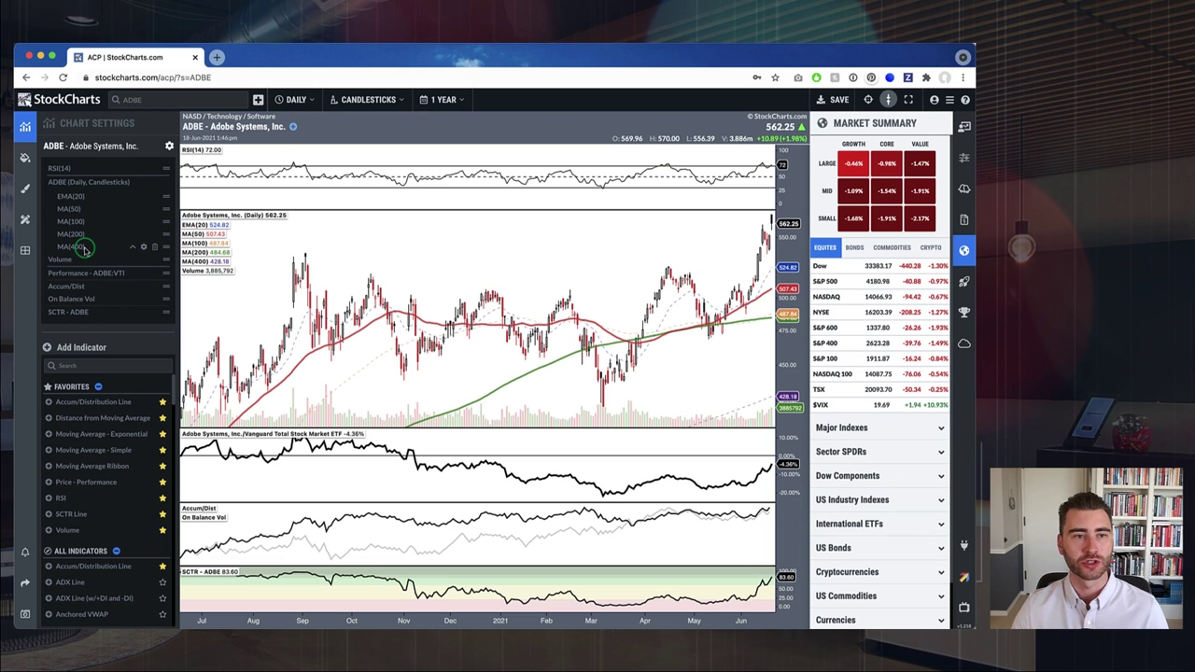
mouse_move(165, 168)
left_mouse_down()
mouse_move(148, 272)
mouse_move(149, 221)
mouse_move(150, 271)
mouse_move(166, 253)
mouse_move(166, 165)
left_mouse_up()
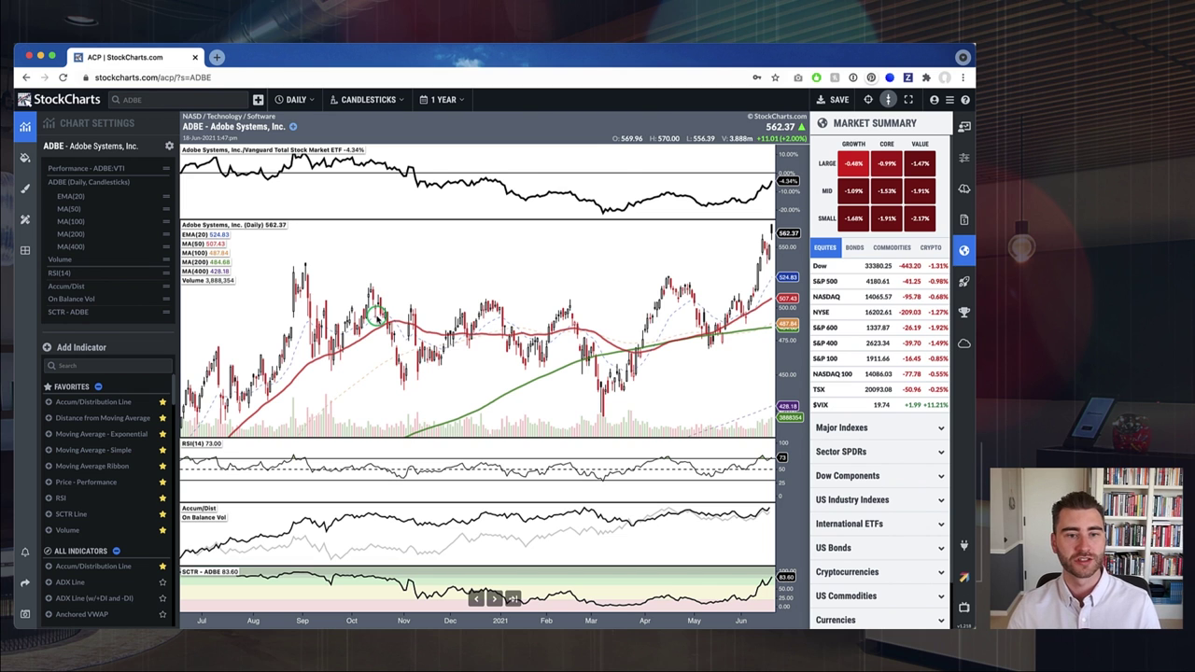
Search the available indicators for "hori" and clear the search
scroll(102, 448, "down", 2)
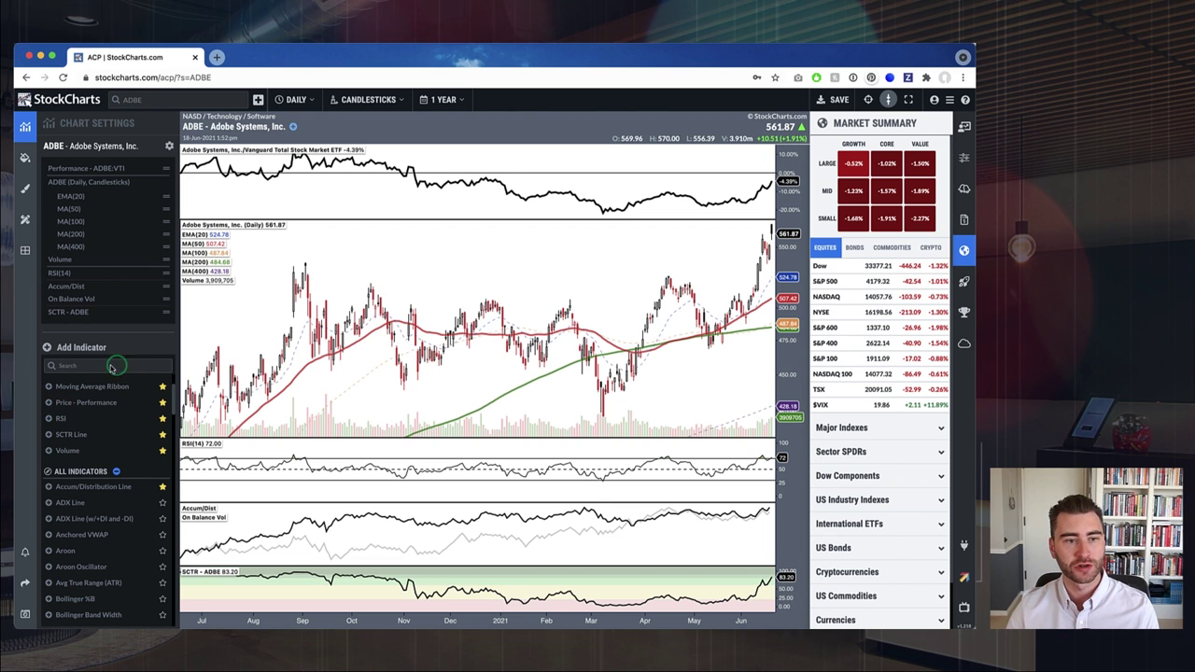
left_click(73, 365)
type("ho")
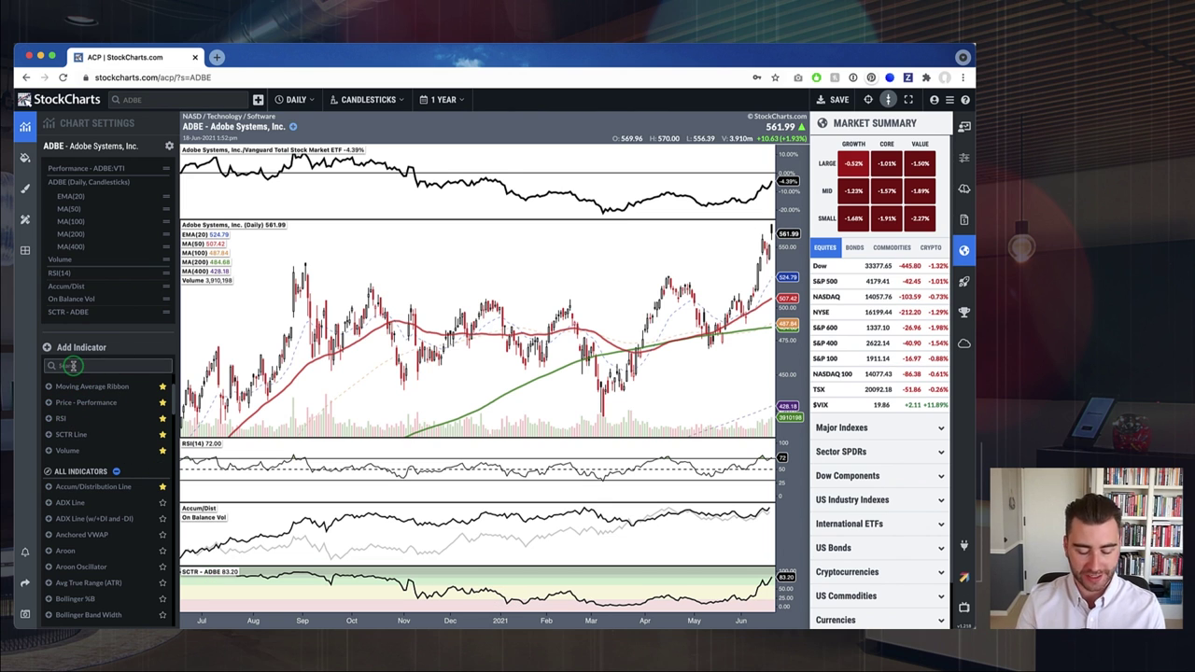
type("ri")
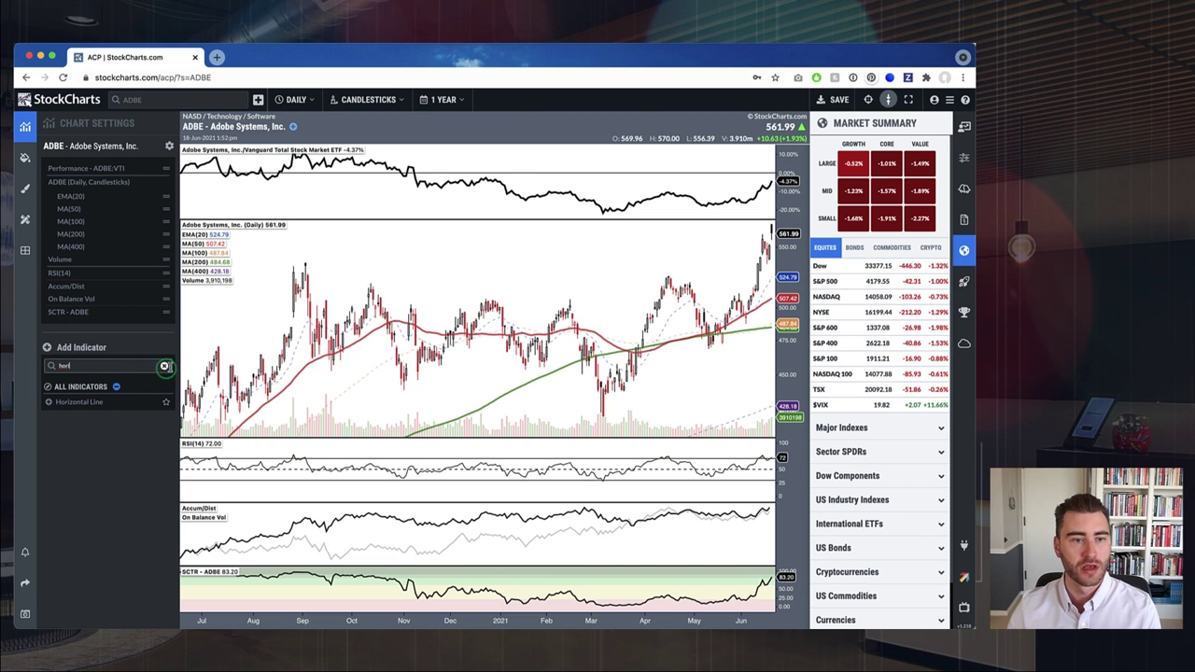
left_click(163, 366)
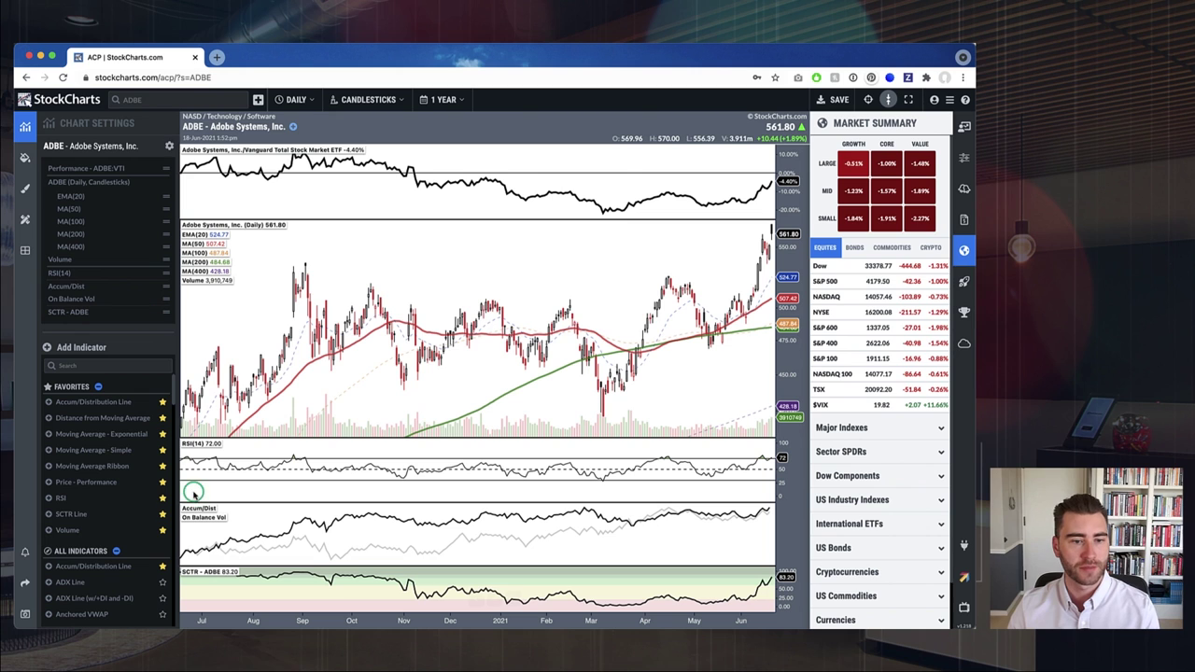
Examine the symbol, background style and opacity options of the SCTR Line indicator
left_click(198, 573)
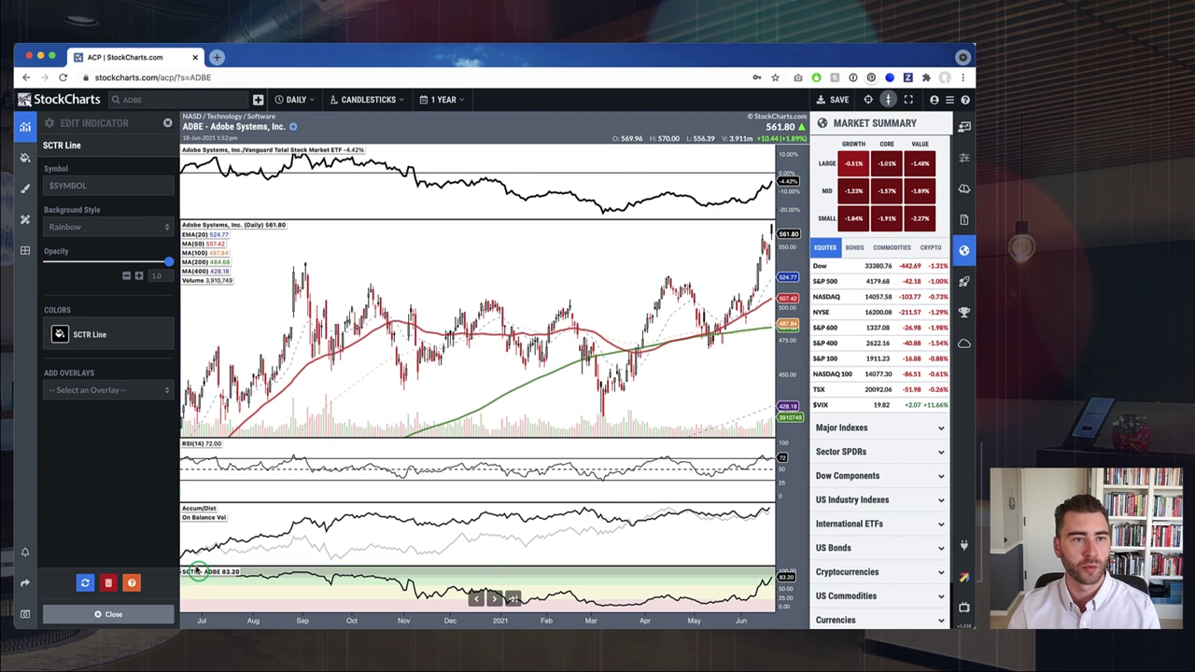
left_click(125, 279)
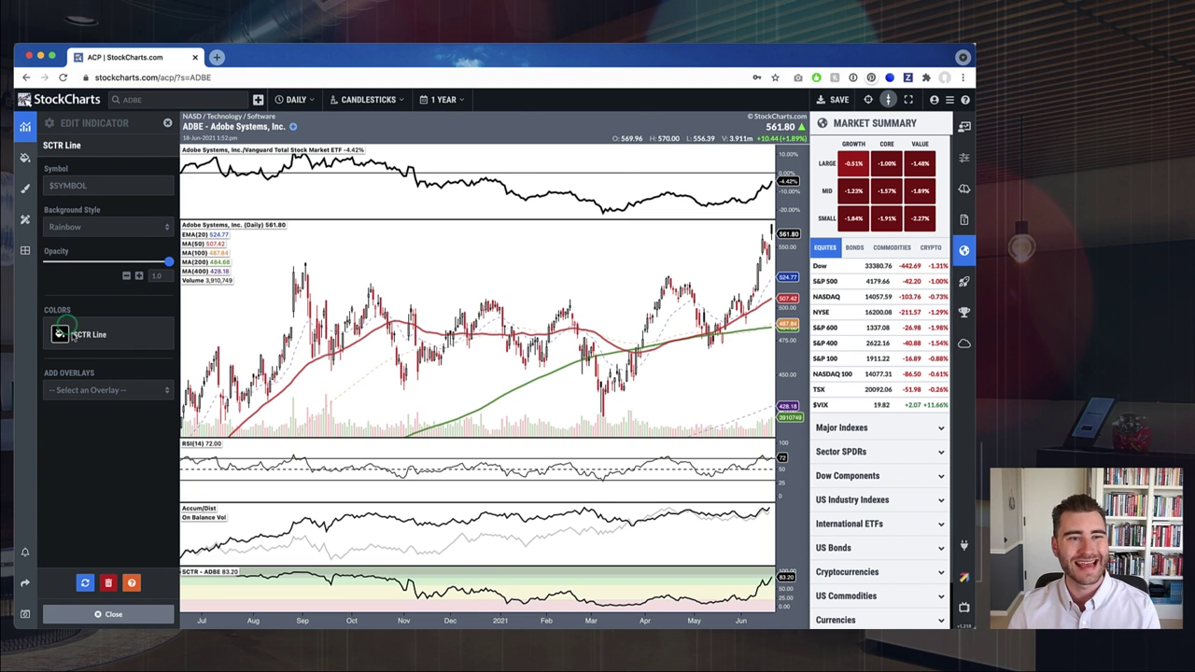
left_click(122, 278)
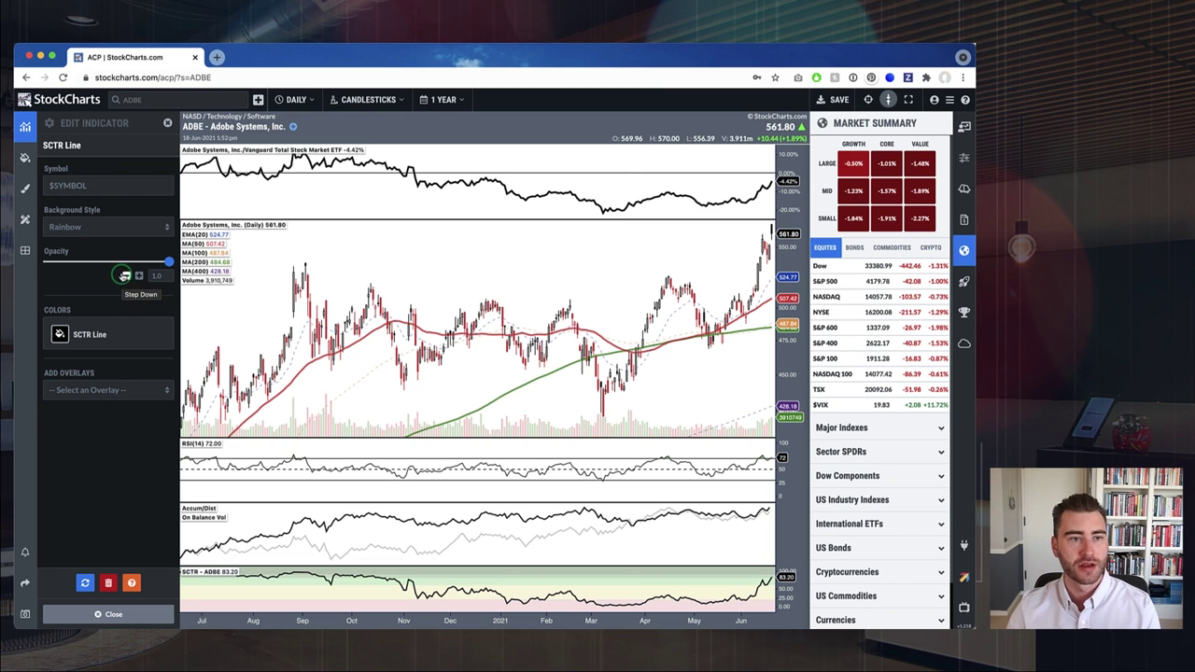
left_click(66, 274)
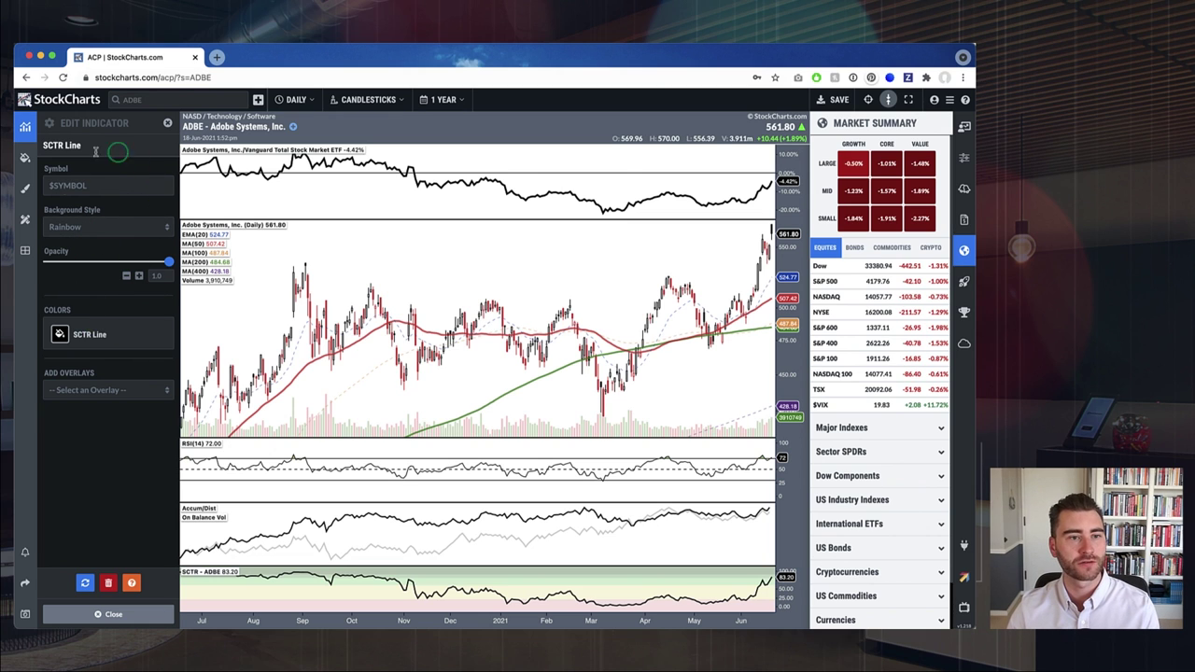
left_click(91, 185)
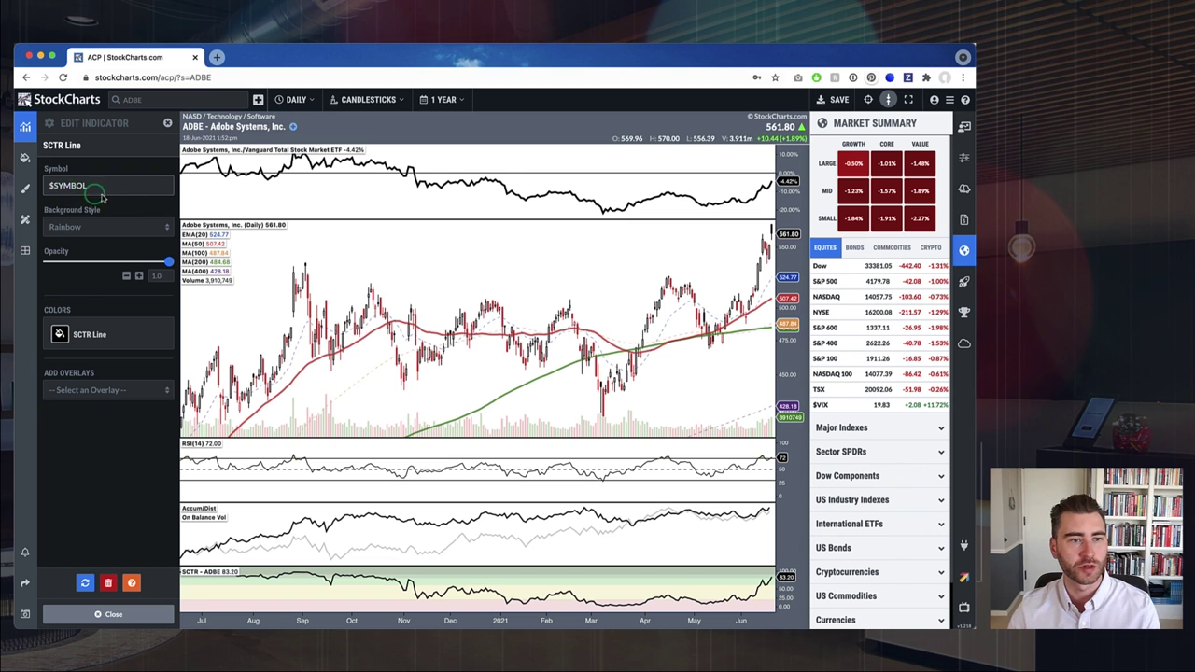
left_click(82, 227)
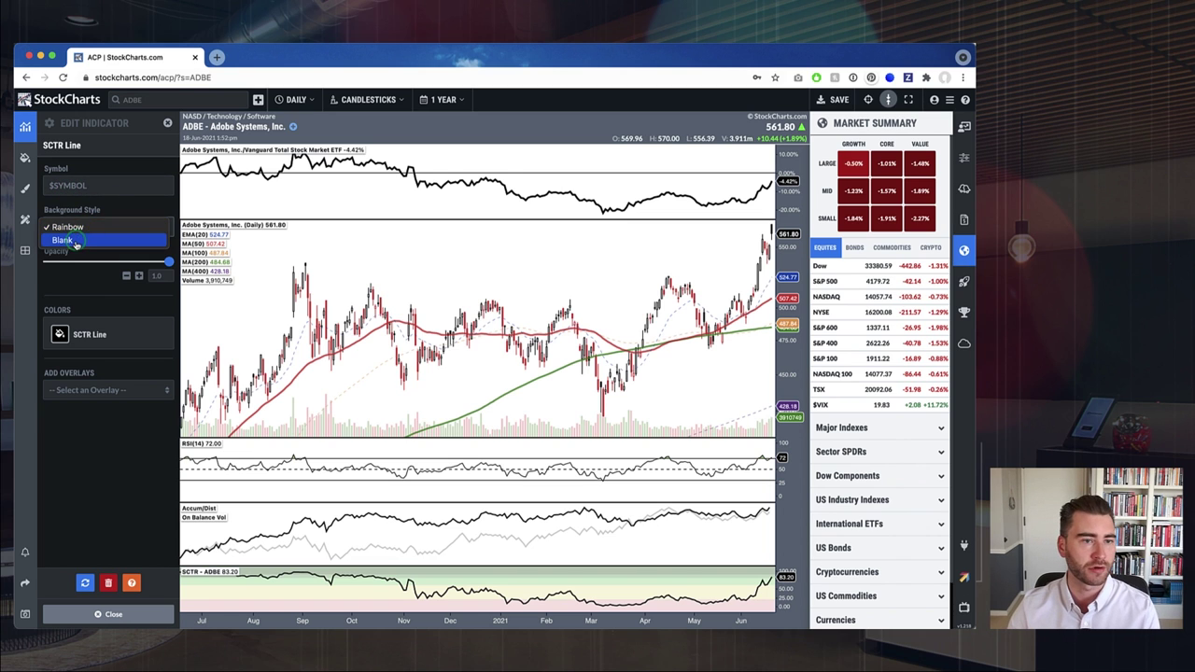
left_click(112, 221)
left_click(159, 255)
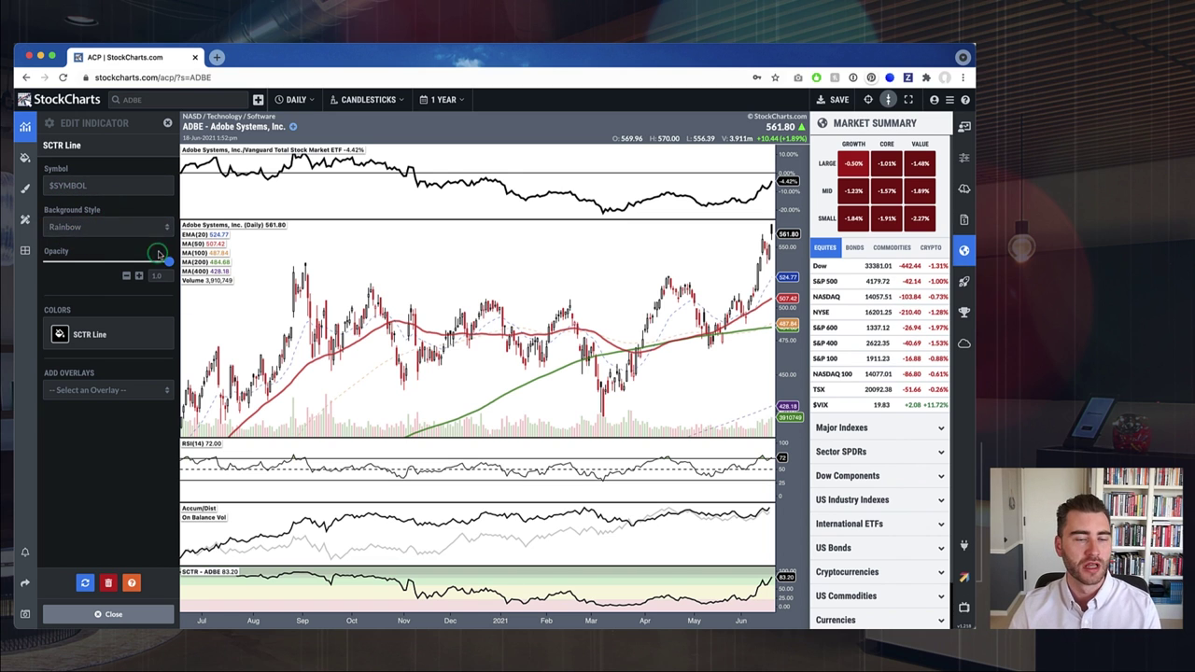
Add a Horizontal Line overlay to the SCTR Line indicator and set its value to 75
left_click(93, 392)
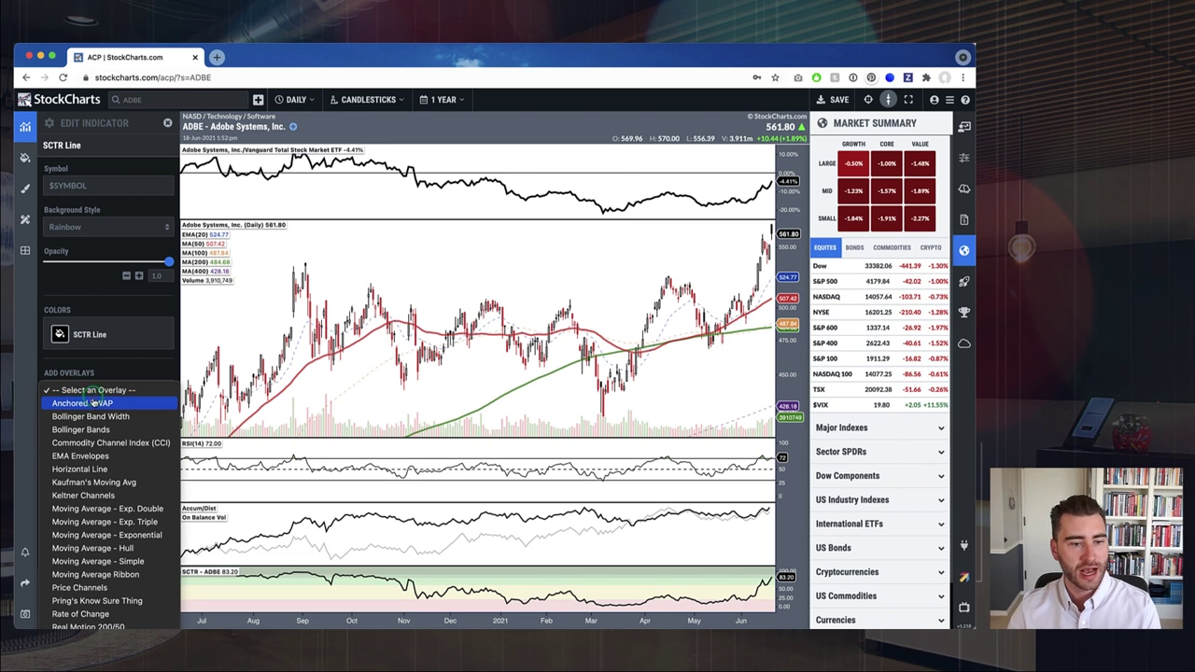
left_click(82, 469)
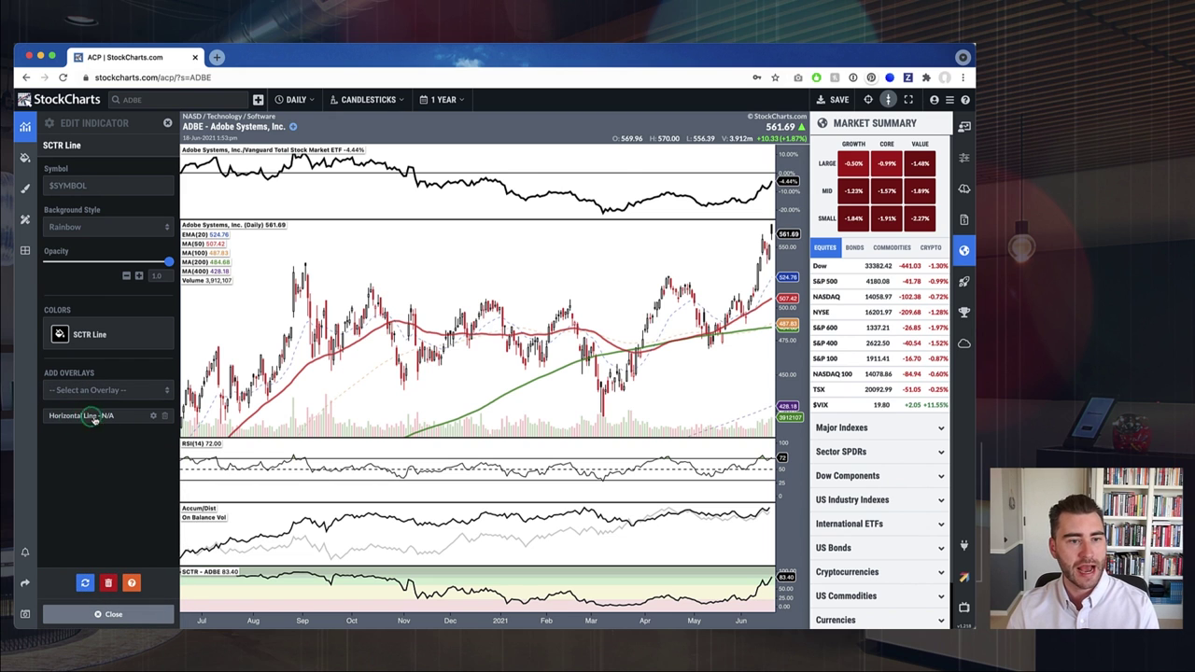
left_click(153, 417)
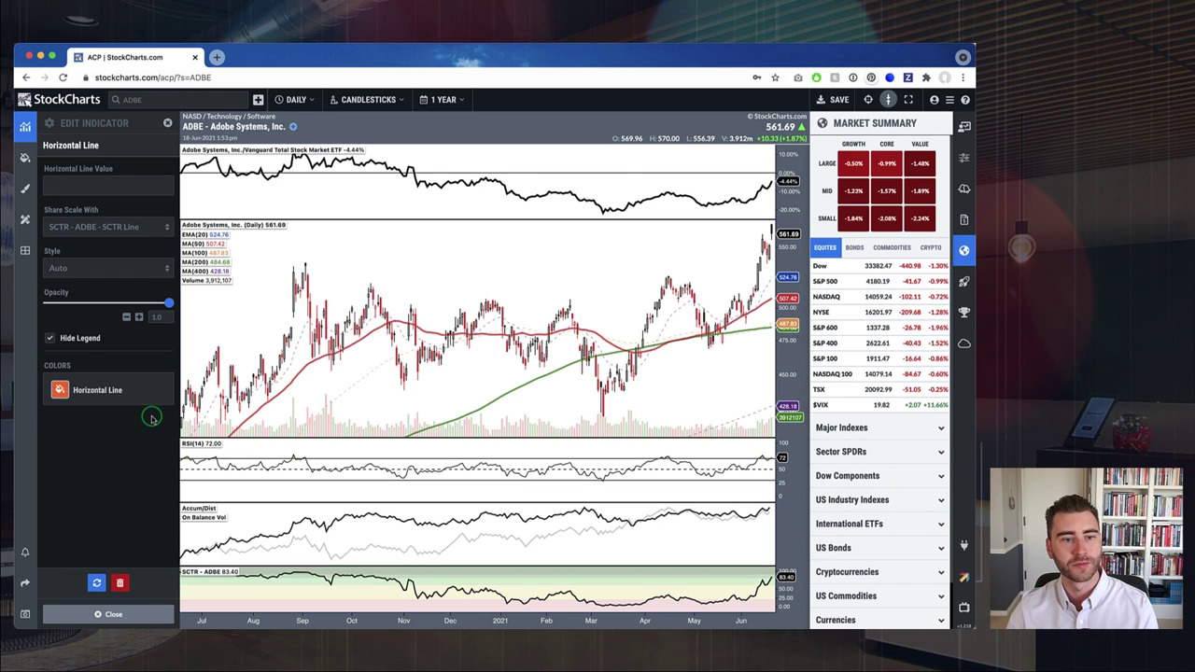
left_click(83, 185)
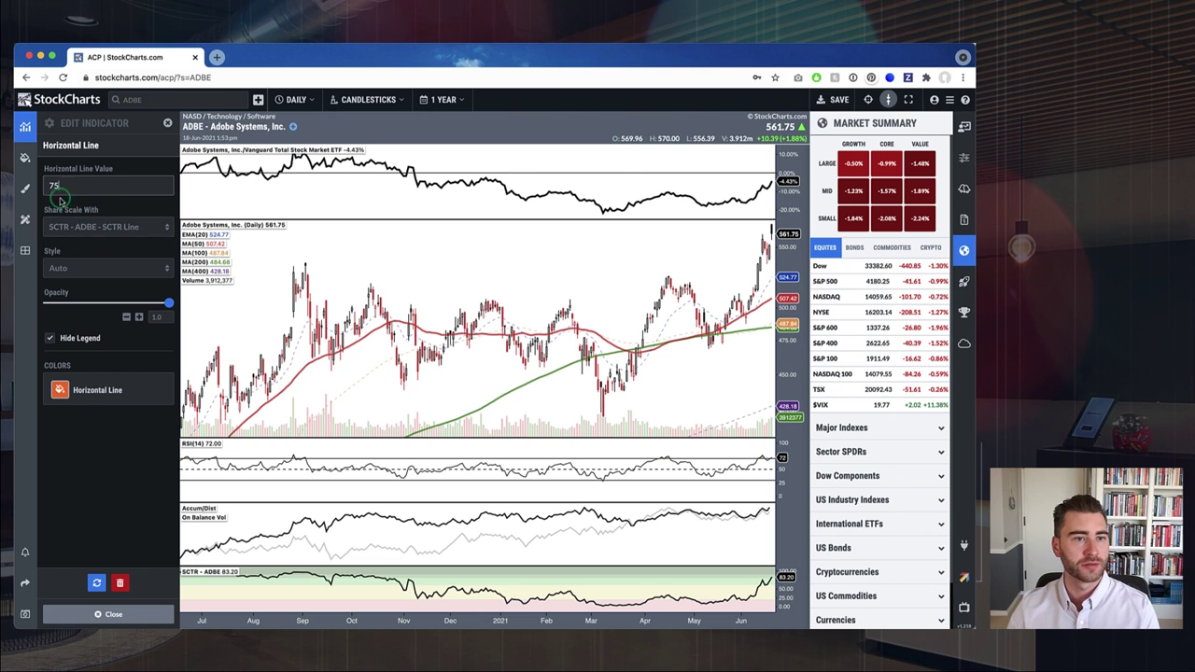
left_click(119, 233)
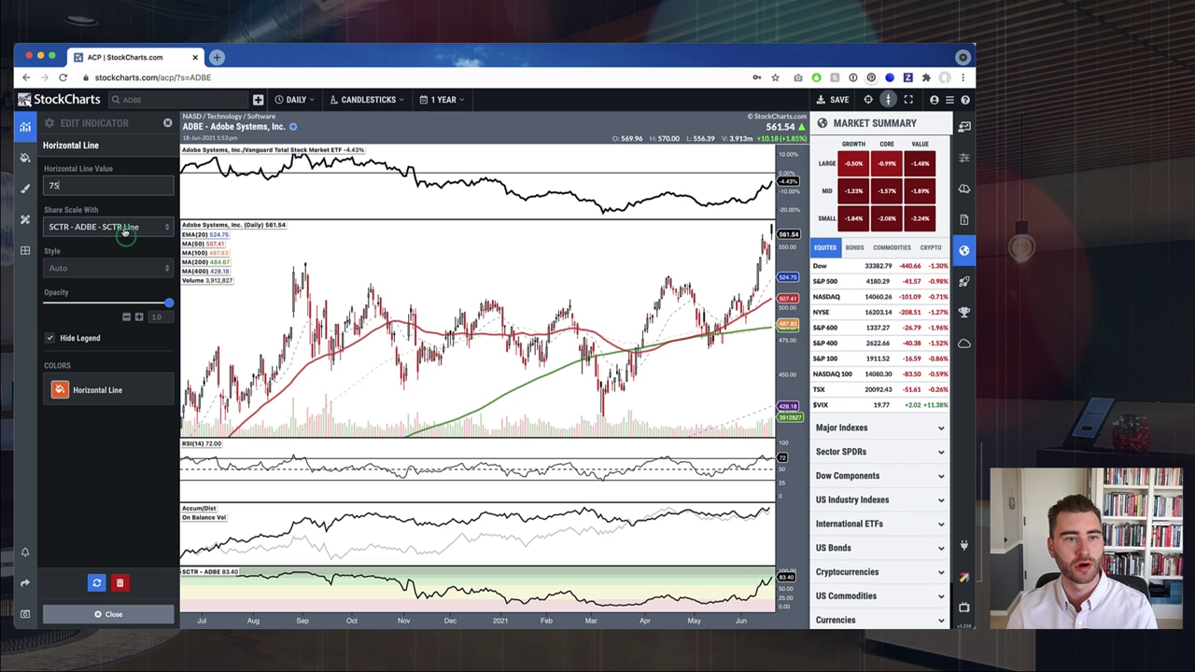
Set the horizontal line's style to Solid (thick) and its color to dark red
left_click(85, 268)
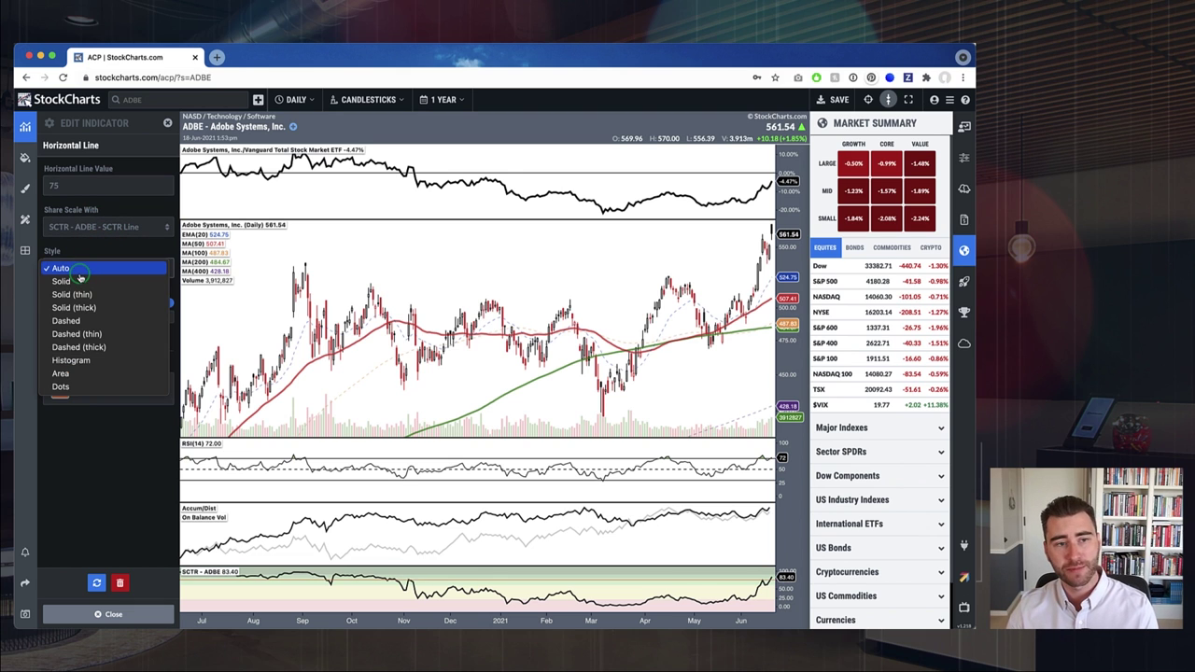
left_click(88, 310)
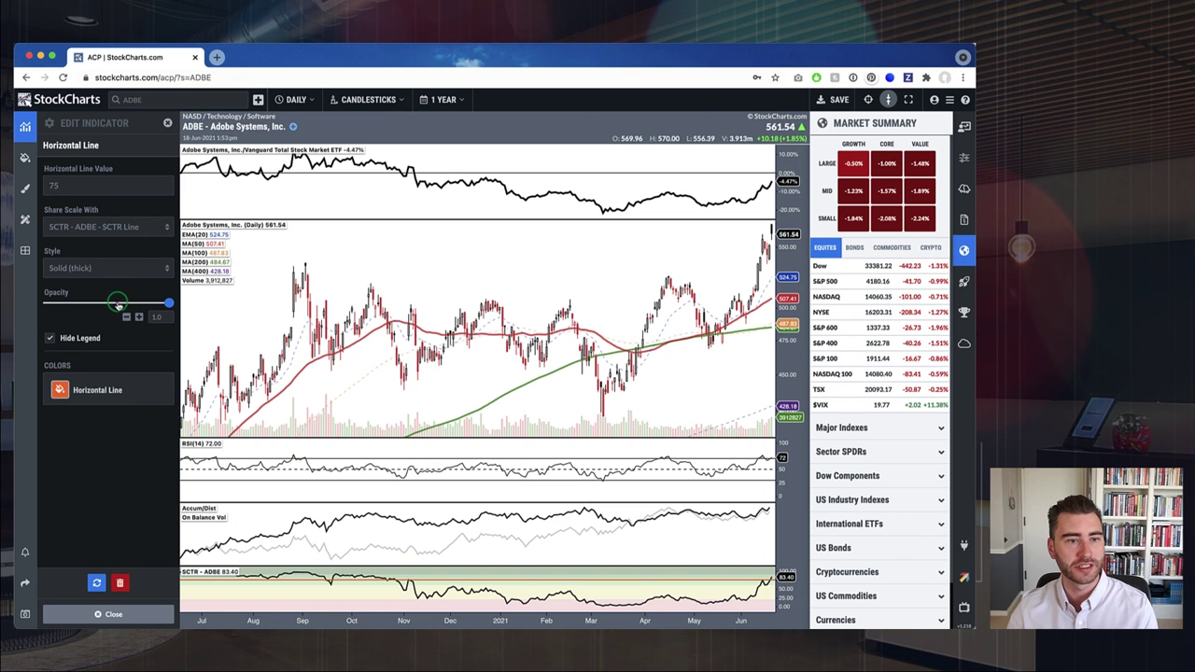
left_click(58, 391)
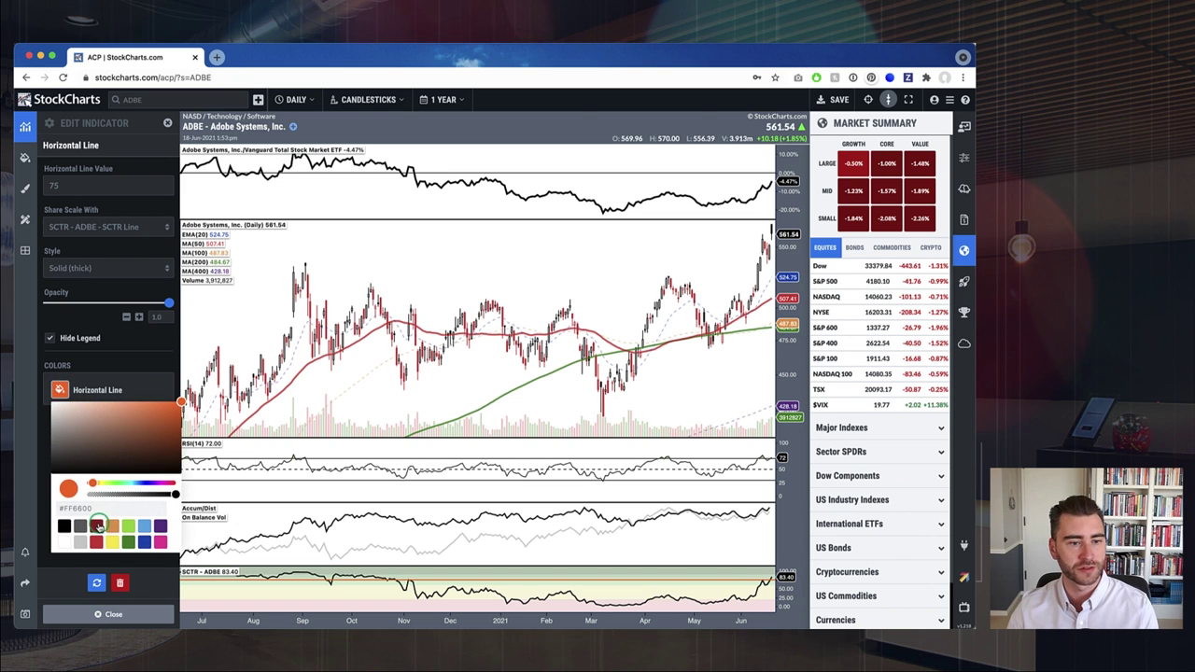
left_click(64, 526)
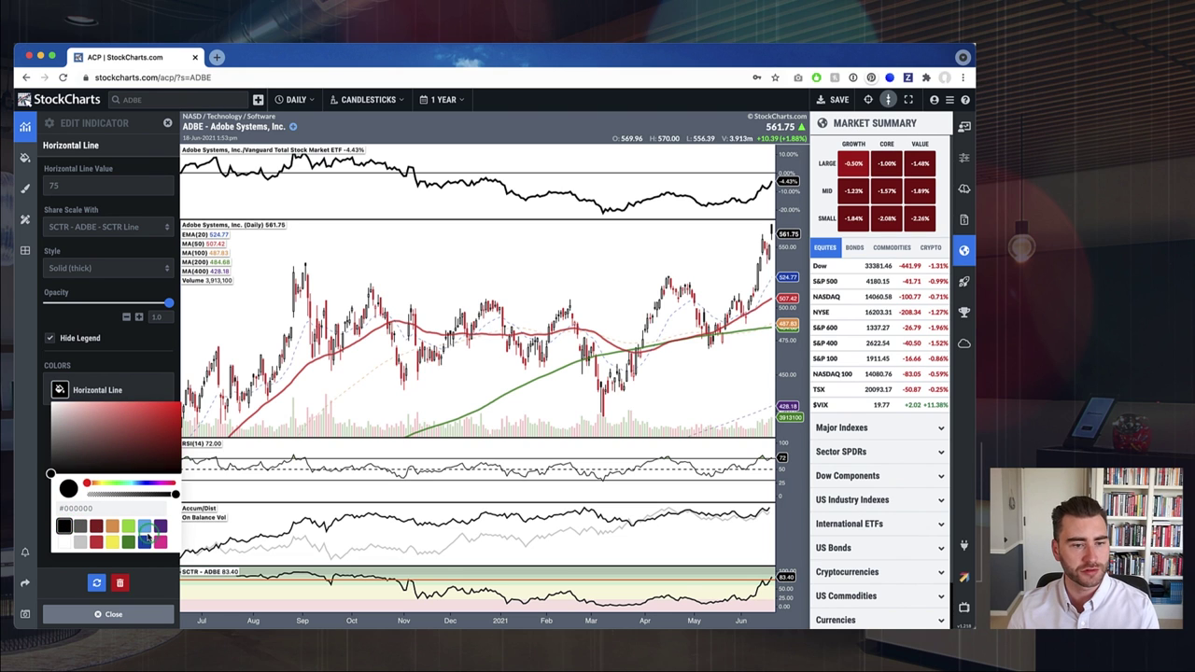
left_click(95, 526)
left_click(138, 390)
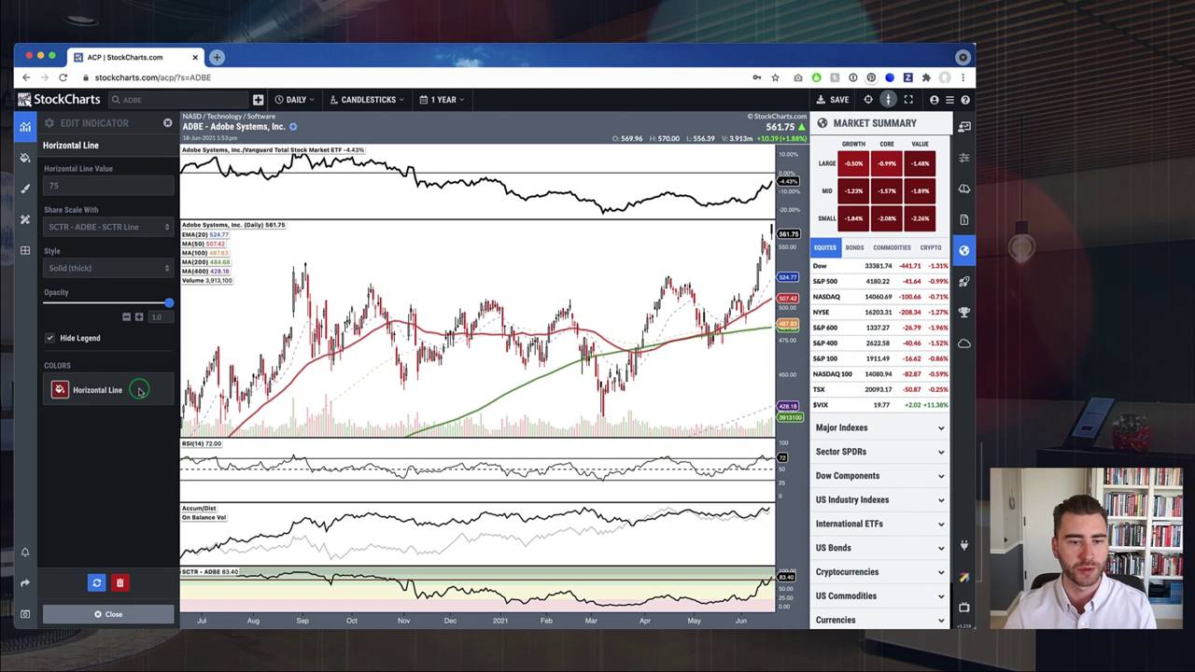
left_click(539, 581)
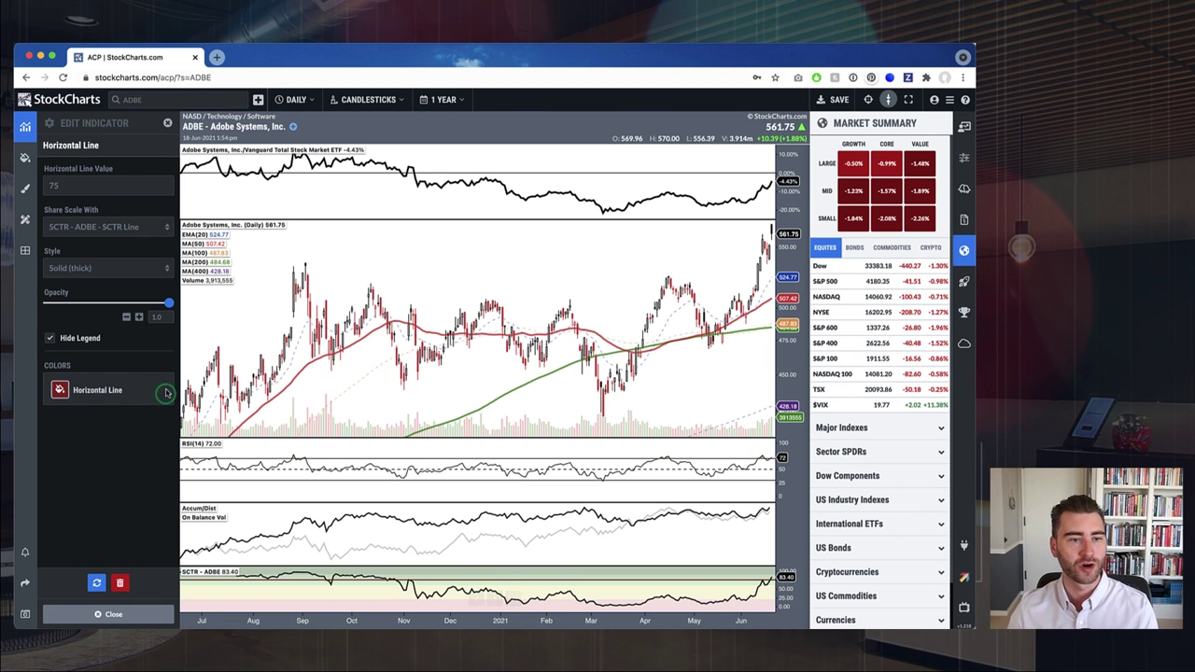
left_click(84, 392)
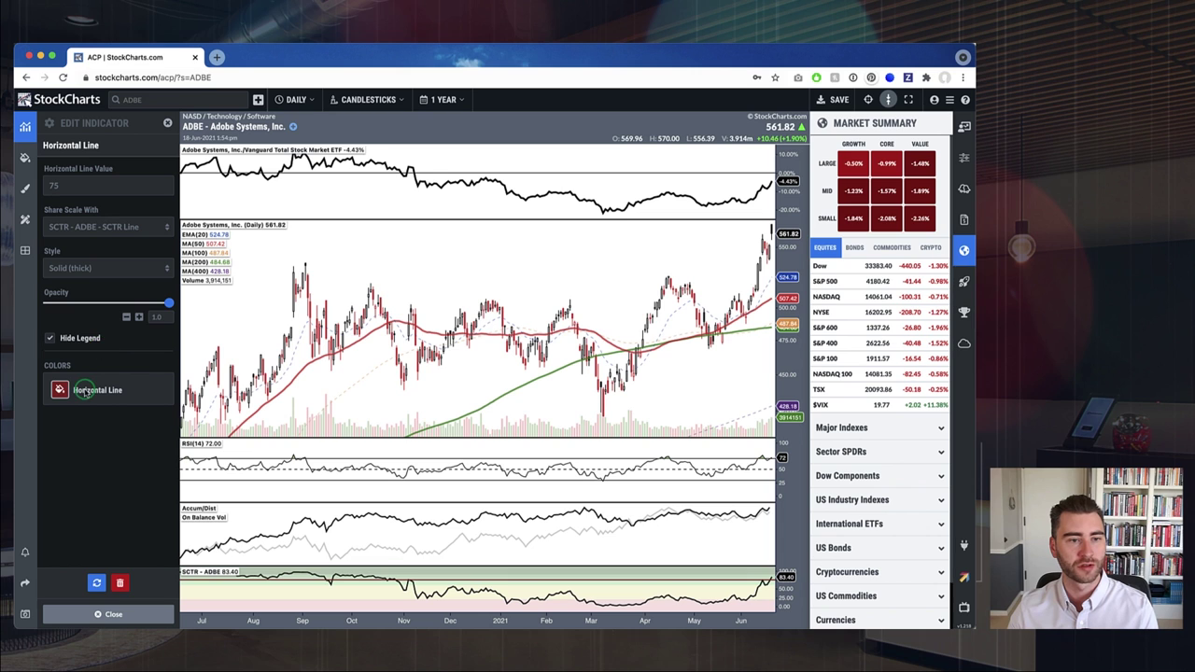
Show the horizontal line's legend in the SCTR panel, and hide it again
left_click(50, 338)
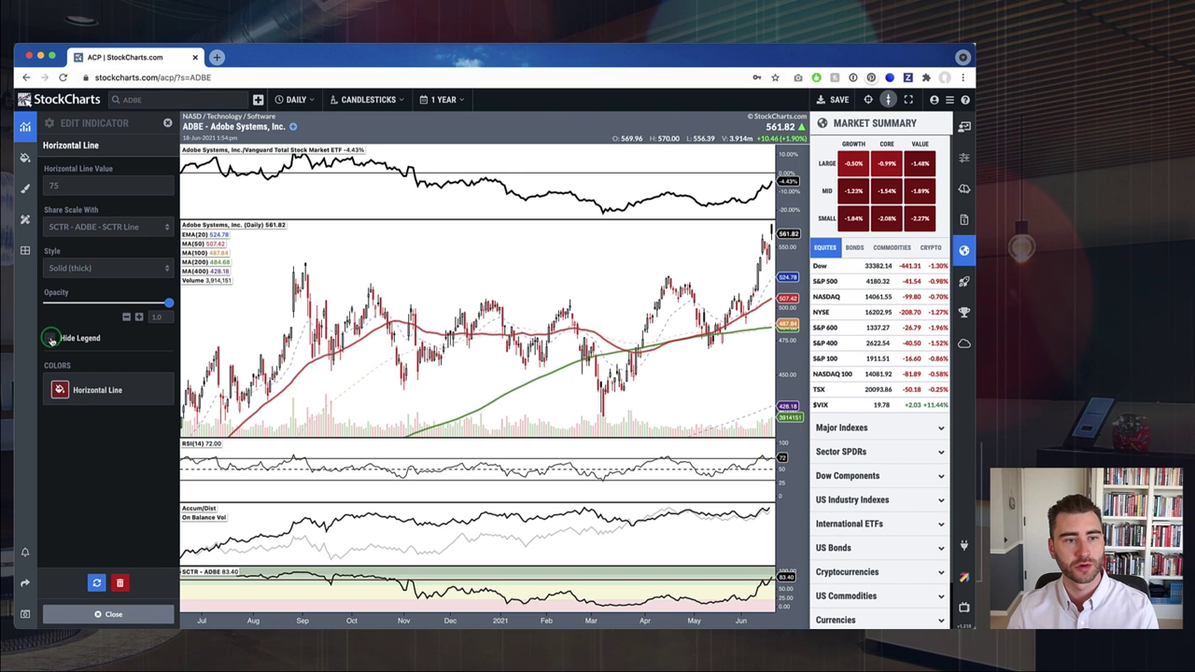
mouse_move(239, 585)
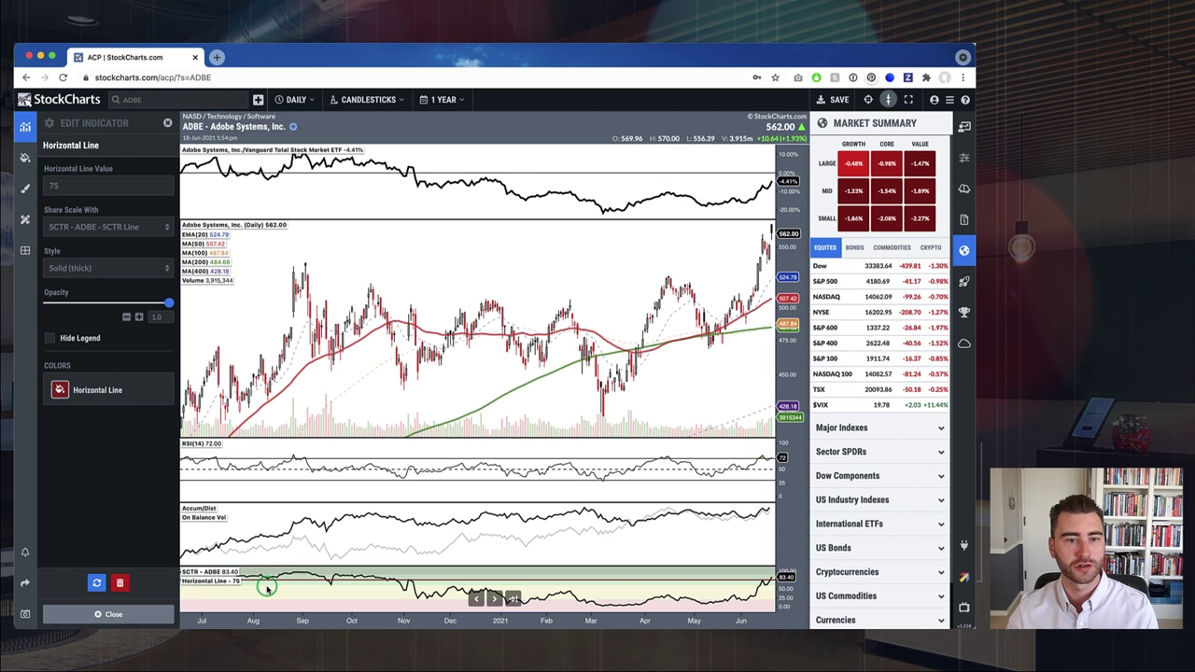
left_click(51, 339)
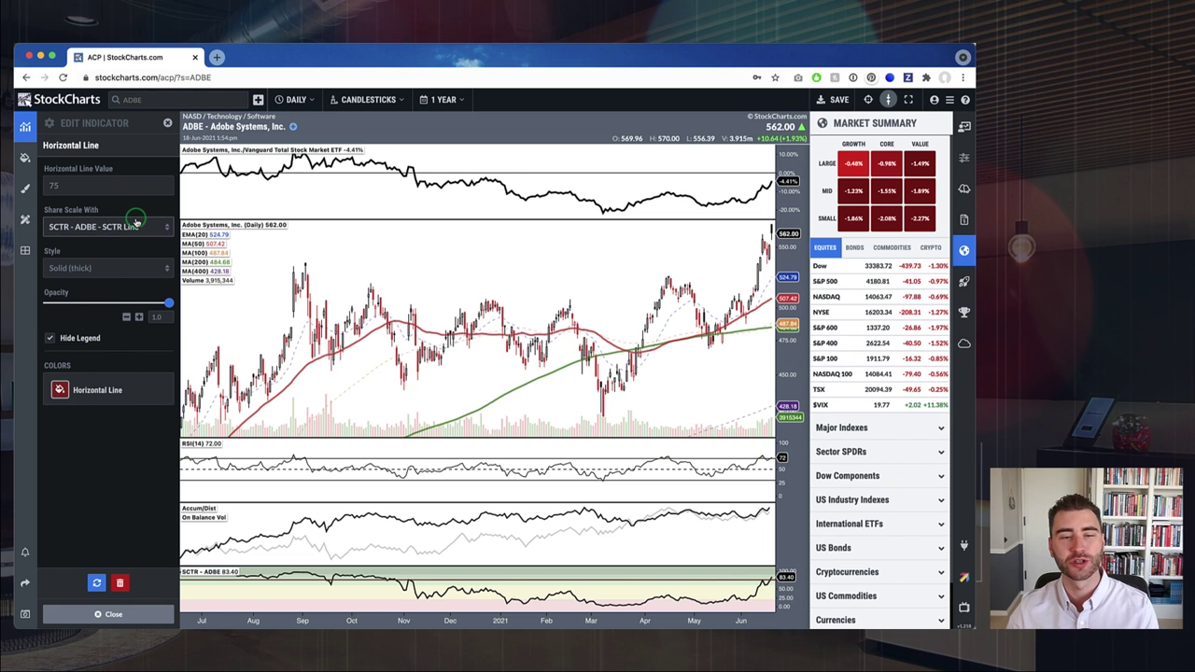
left_click(168, 123)
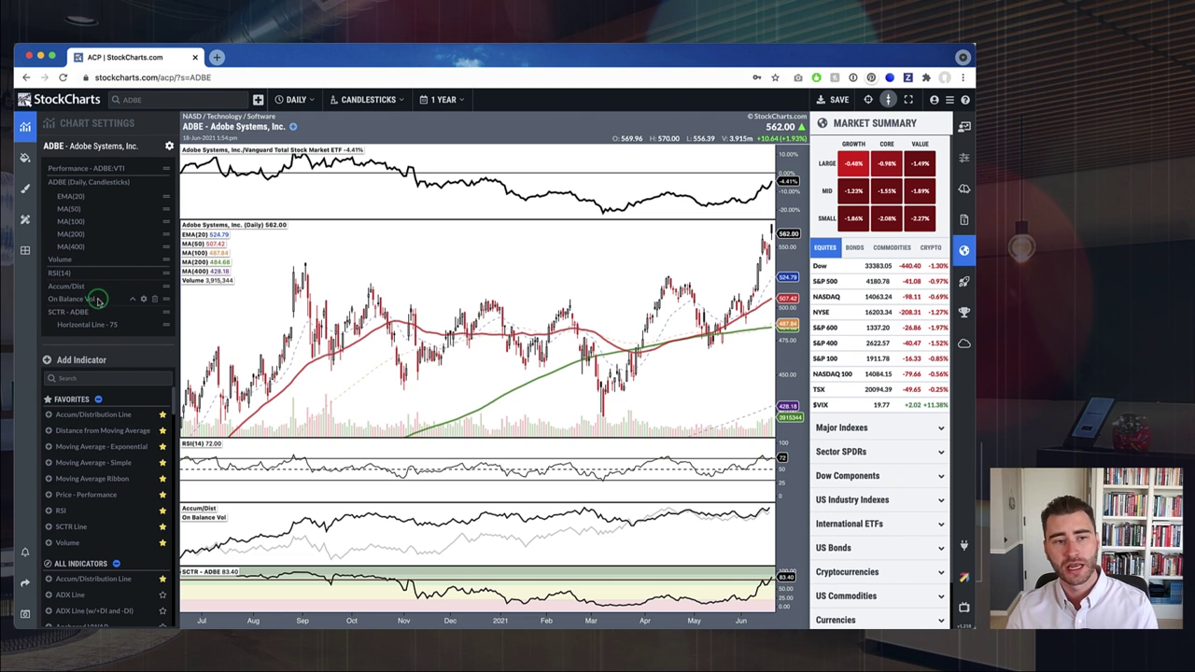
Remove the On Balance Vol and SCTR - ADBE indicators from the chart
left_click_drag(89, 298, 154, 300)
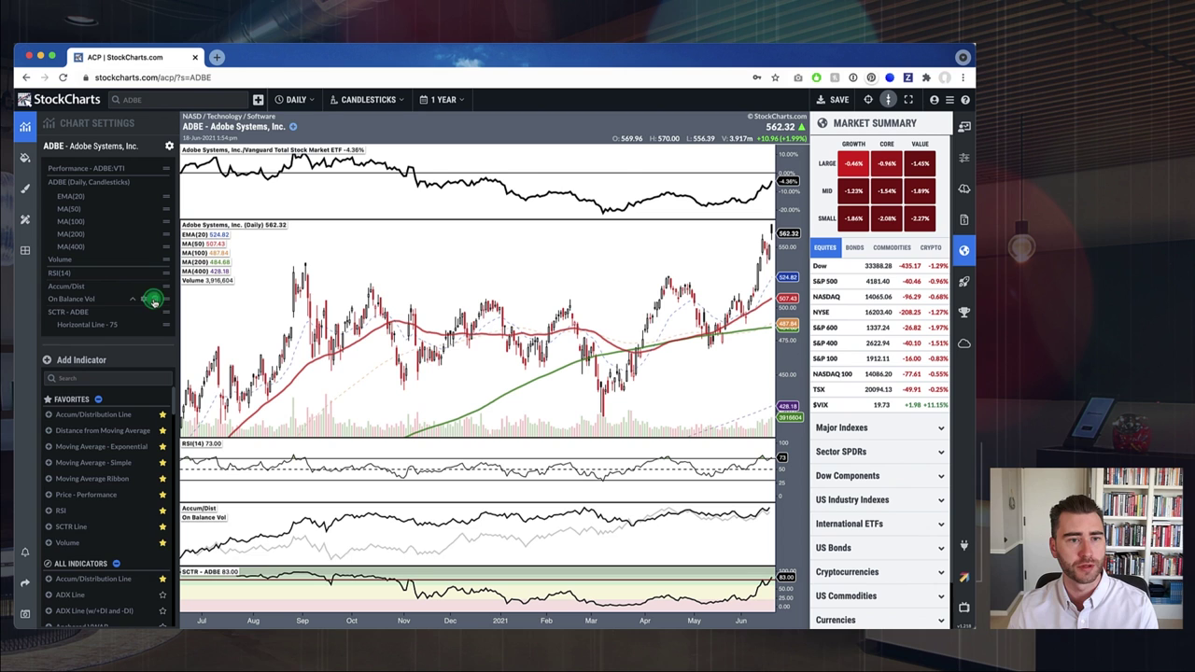
left_click(155, 300)
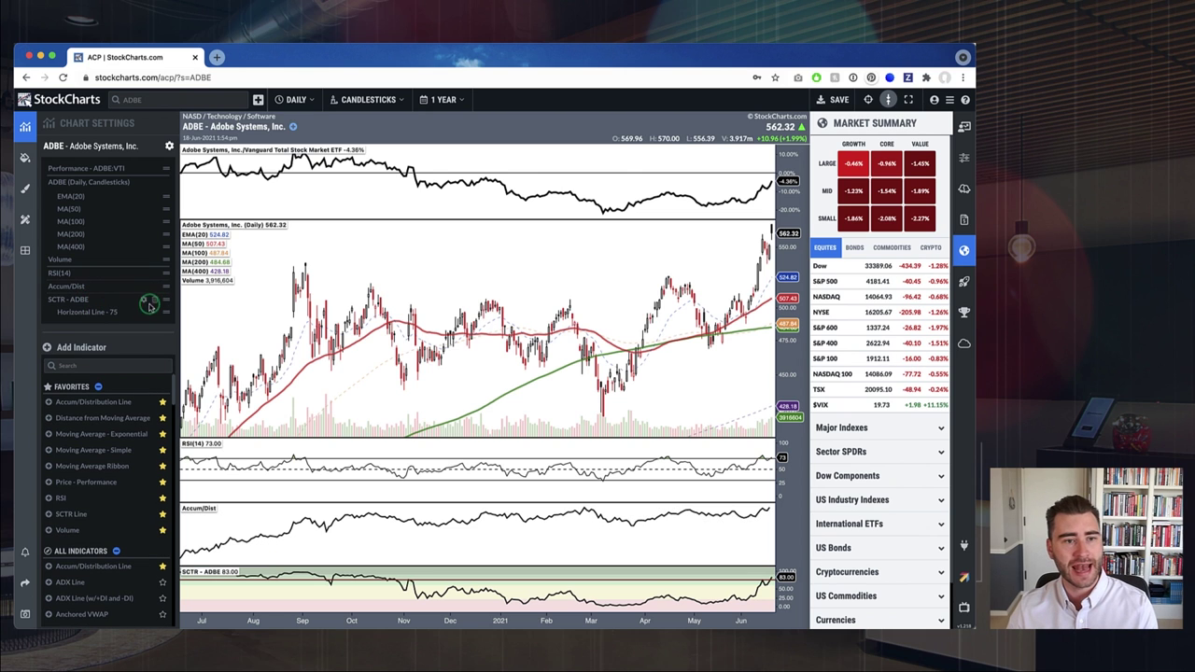
left_click(154, 300)
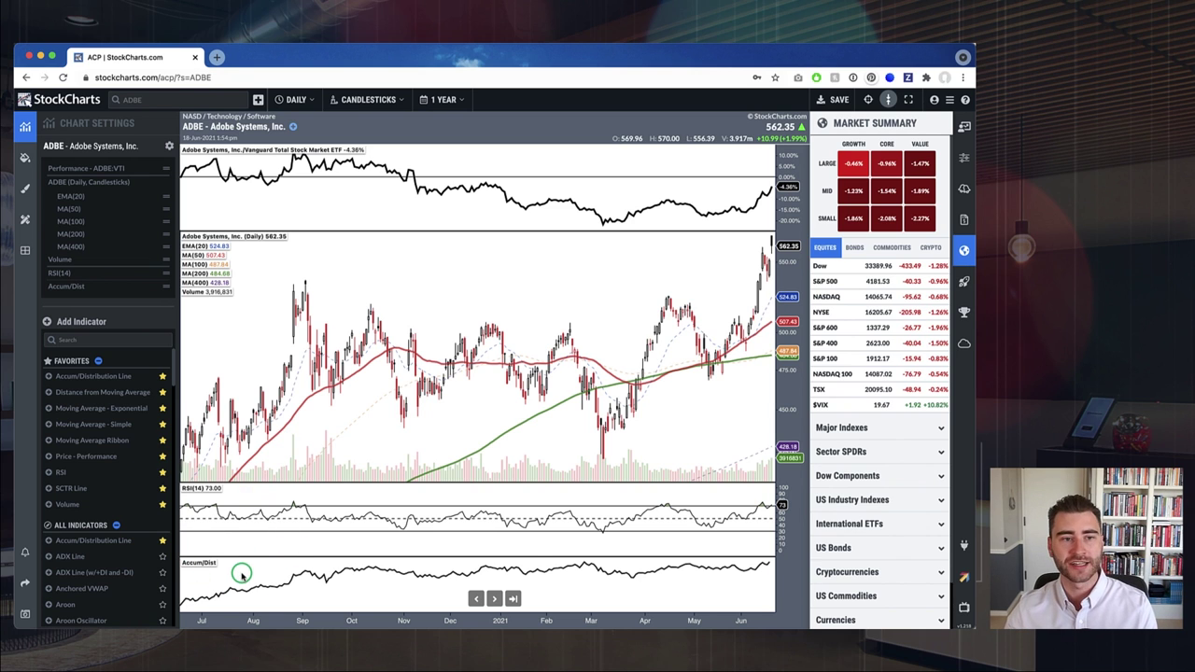
Search the indicators for "on ba", add On Balance Volume (OBV), and overlay it on the Accum/Dist panel
left_click(75, 340)
type("on")
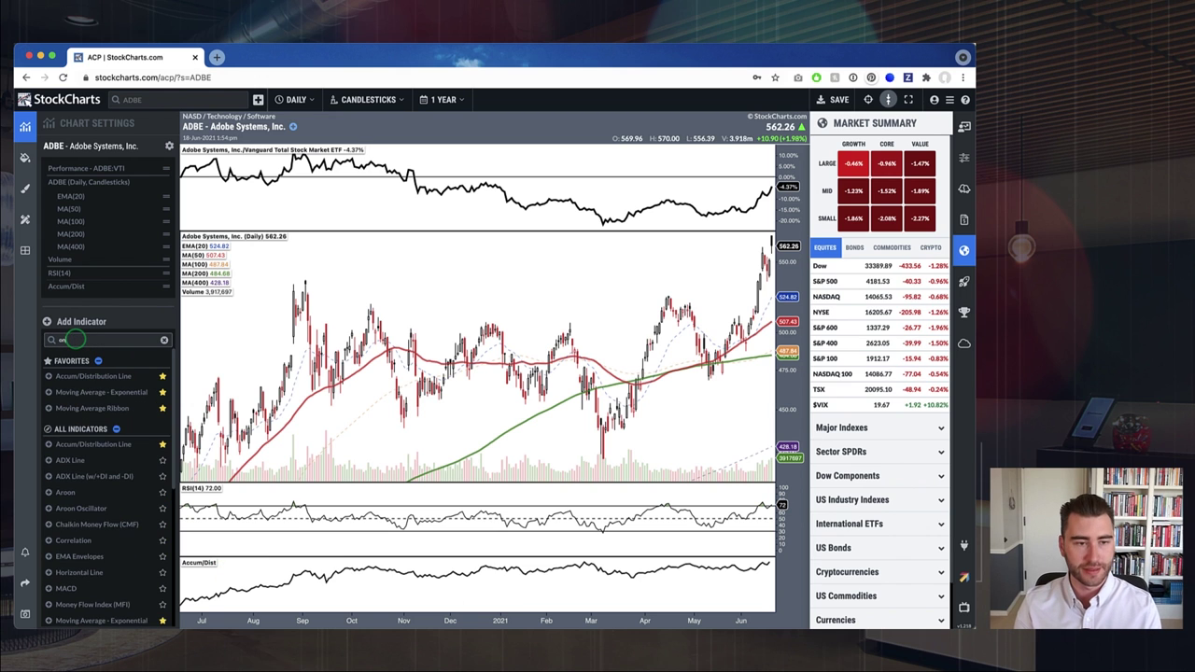
type(" ba")
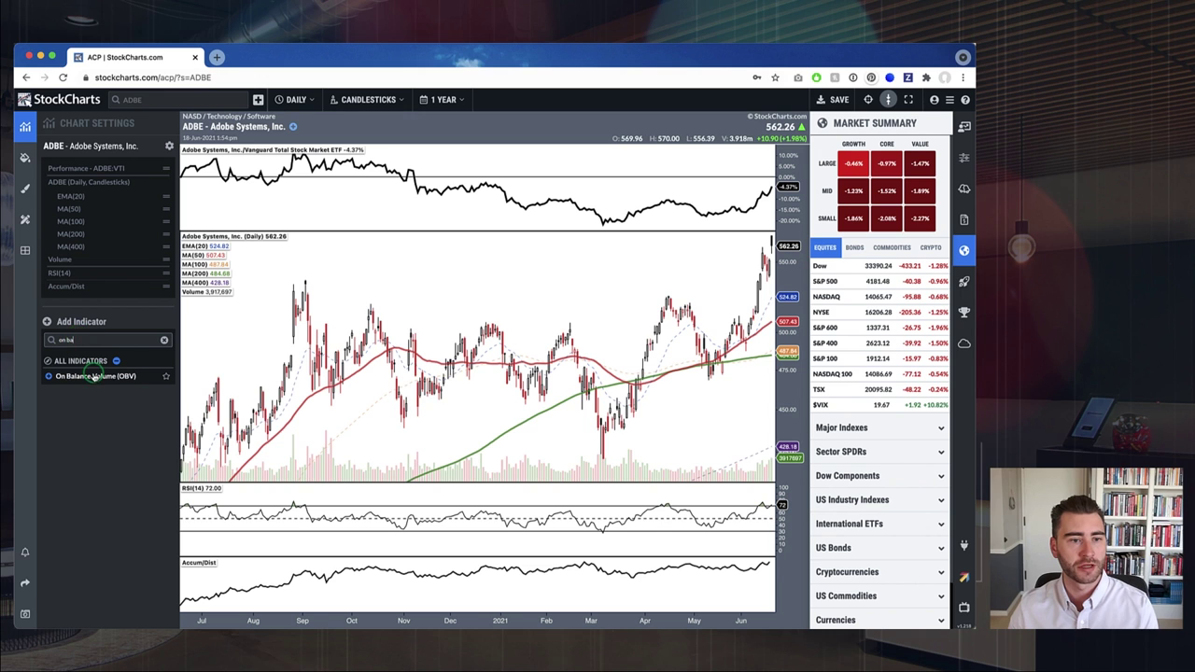
left_click(94, 376)
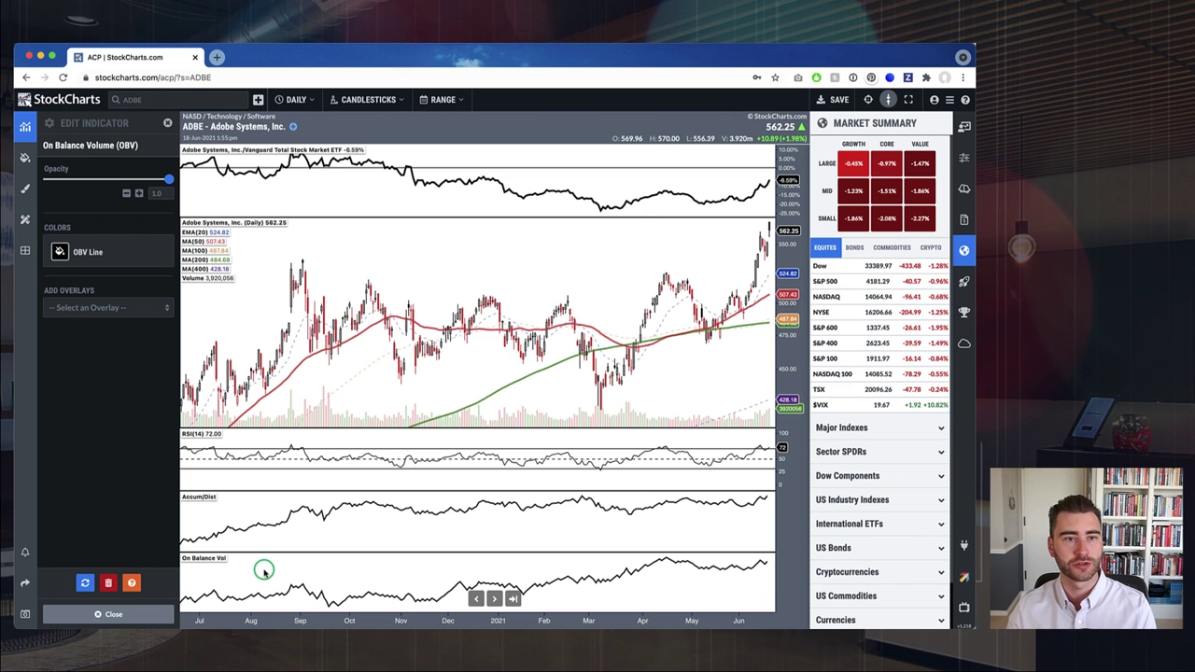
left_click_drag(194, 561, 209, 535)
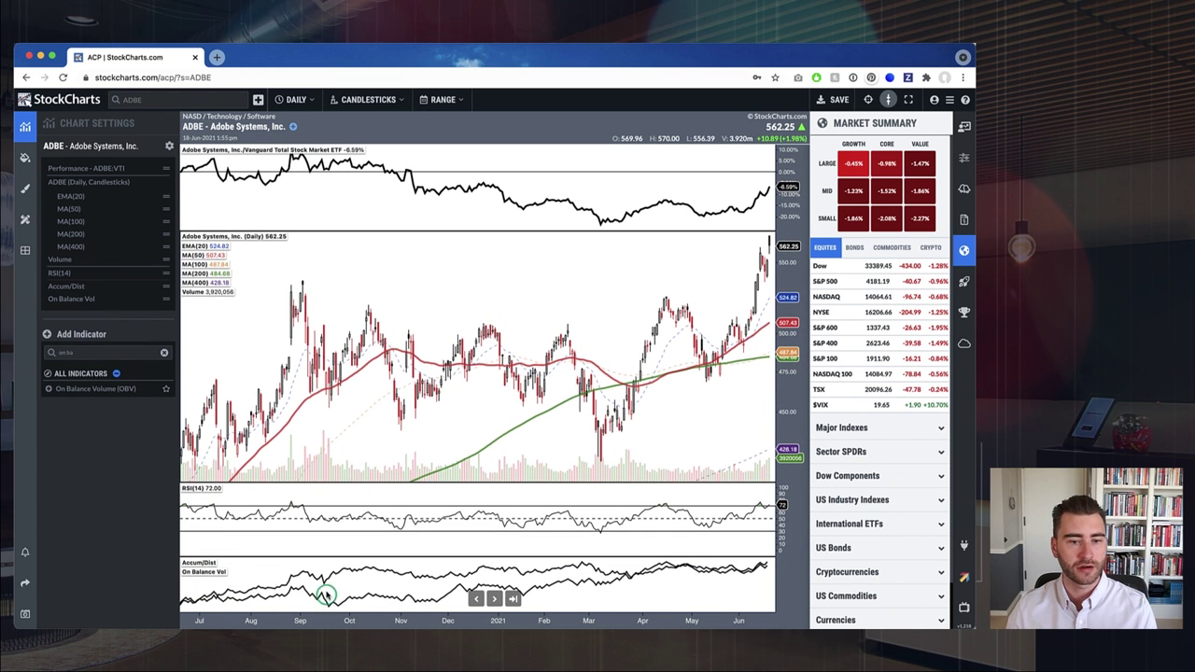
Change the OBV Line color to light gray and clear the indicator search
left_click(201, 570)
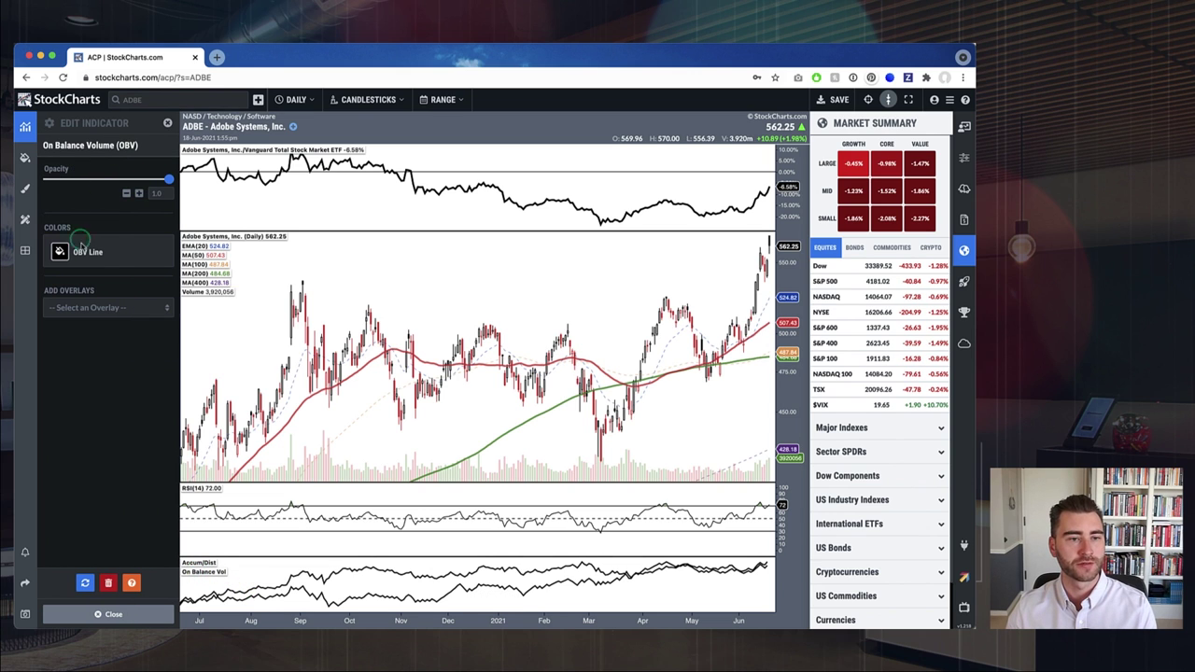
left_click(59, 251)
left_click(81, 403)
left_click(93, 467)
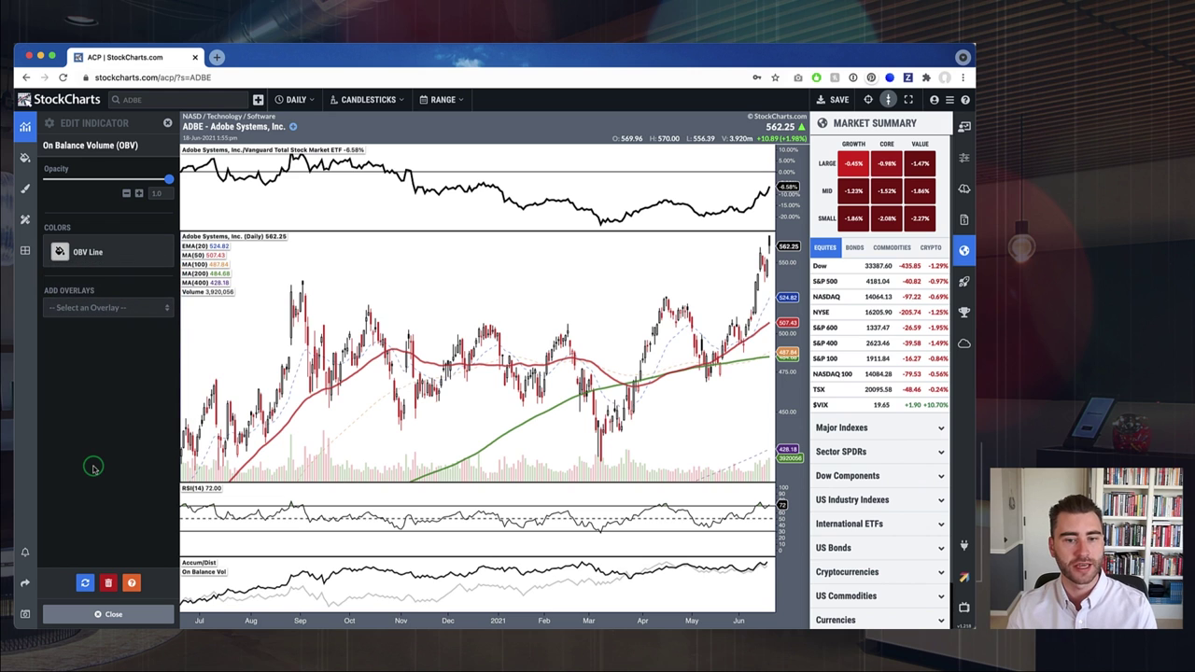
left_click(166, 123)
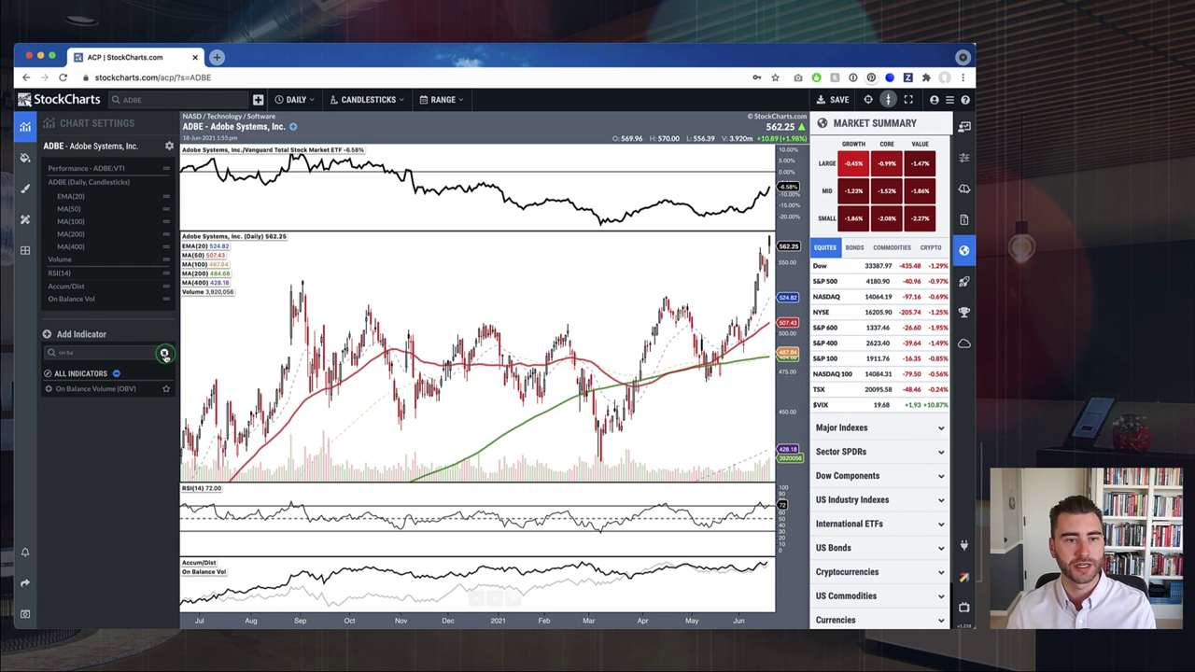
left_click(164, 352)
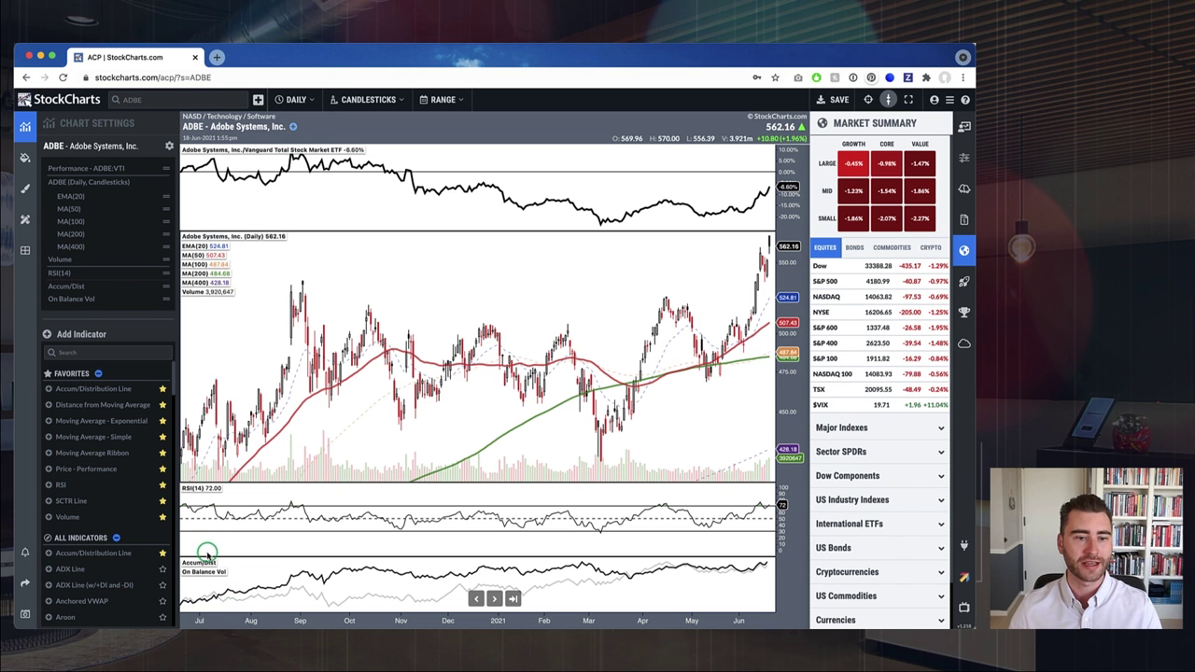
Move the RSI(14) panel above the ADBE:VTI performance panel
left_click_drag(192, 492, 218, 155)
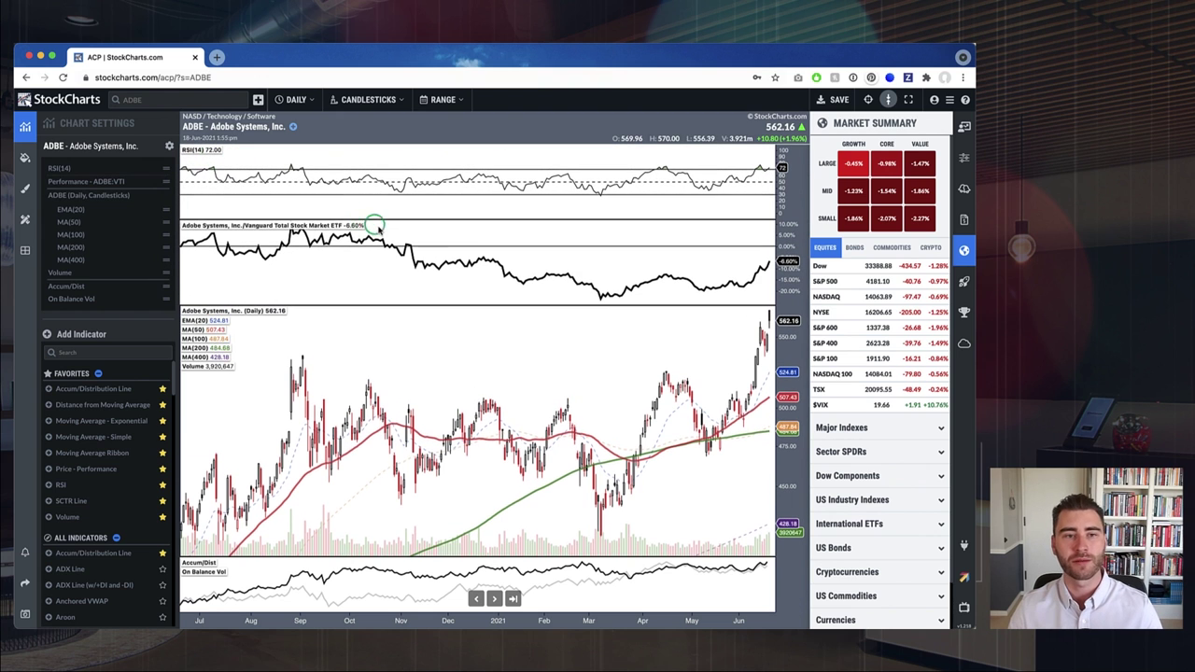
Move the ADBE:VTI performance panel below the price chart and separate Volume into its own panel directly beneath the price chart
left_click_drag(200, 226, 236, 545)
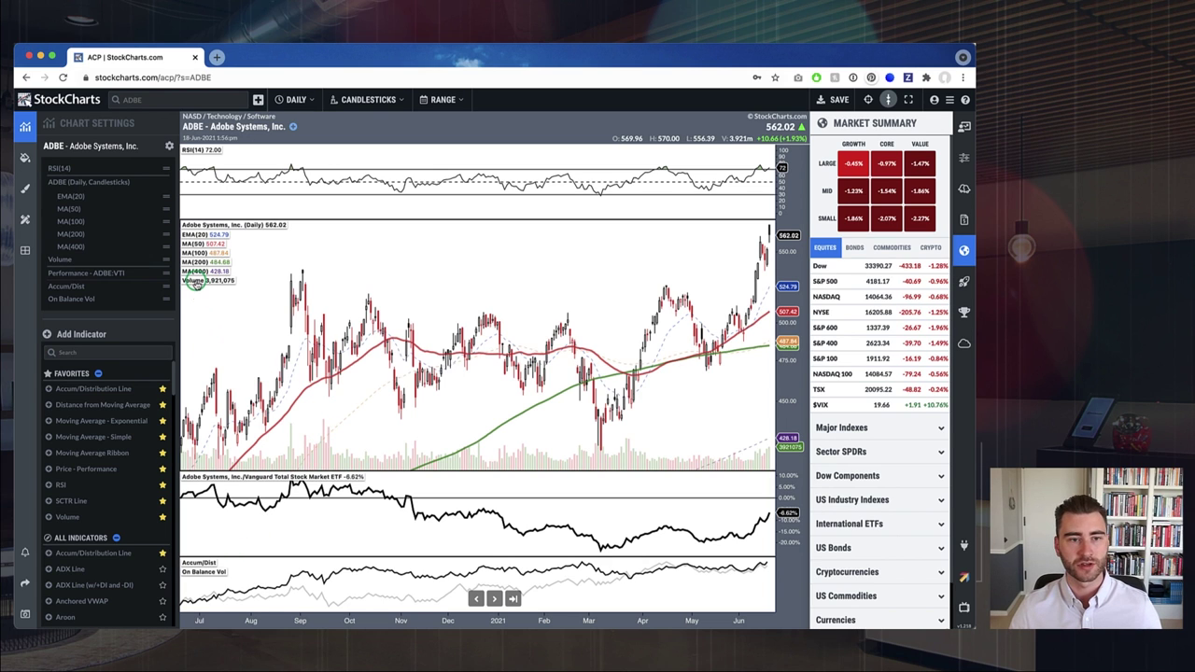
left_click_drag(197, 283, 210, 478)
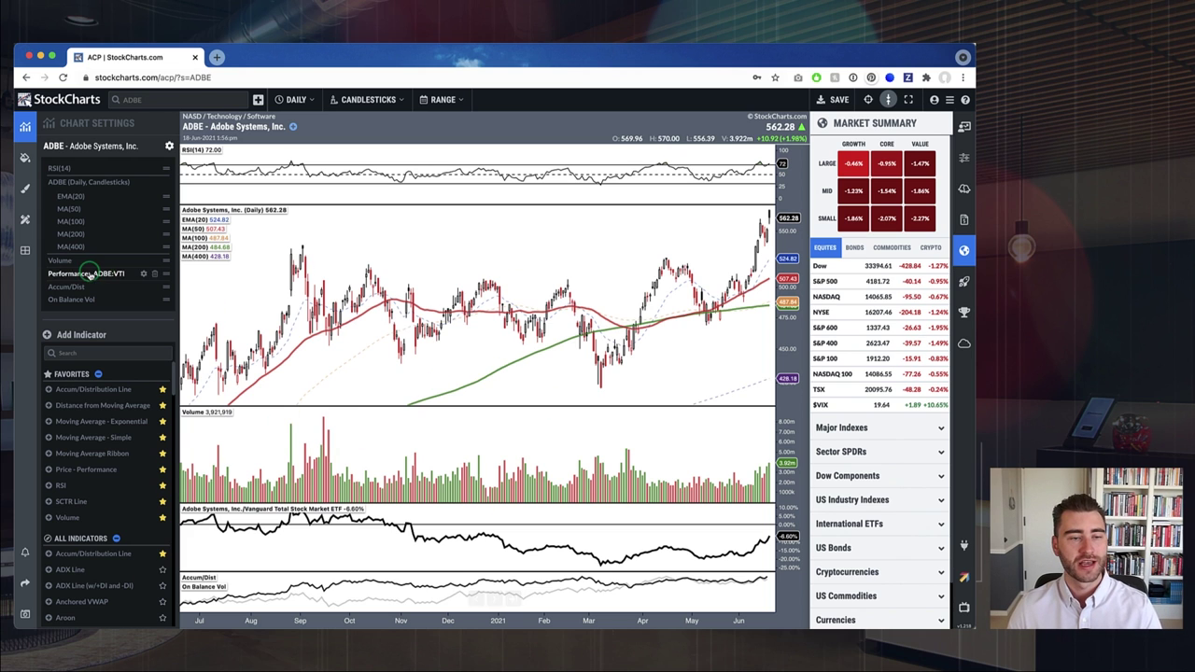
Hide the Market Summary and load the predefined Intermarket Analysis group from the sample layouts
left_click(24, 252)
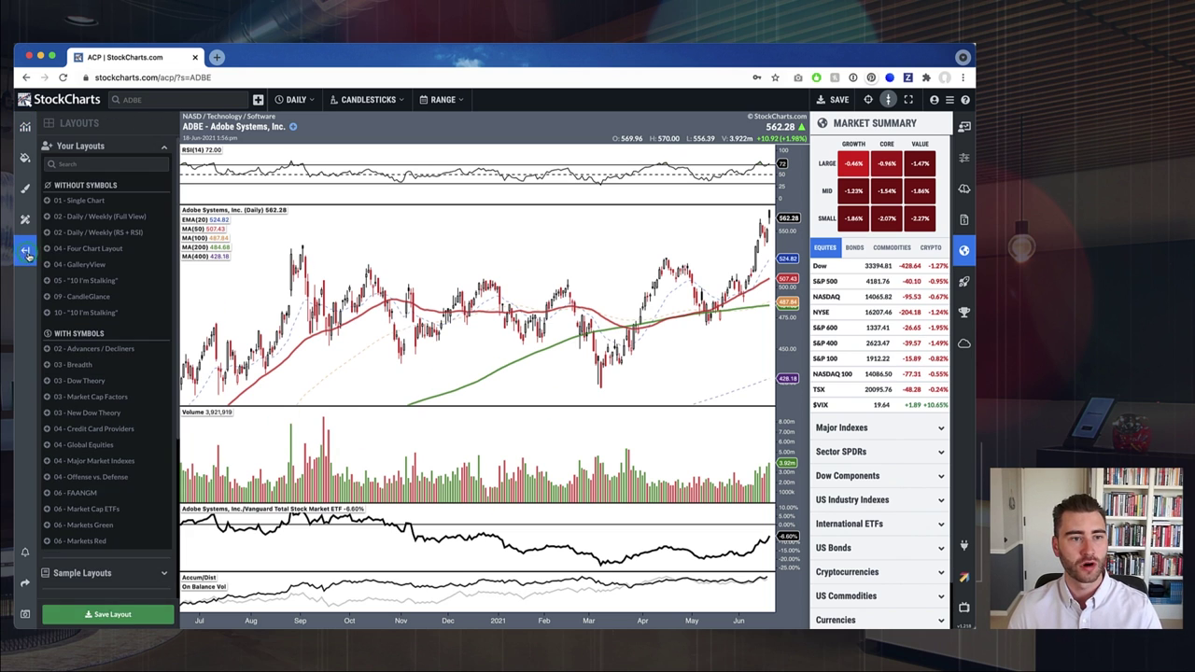
left_click(79, 147)
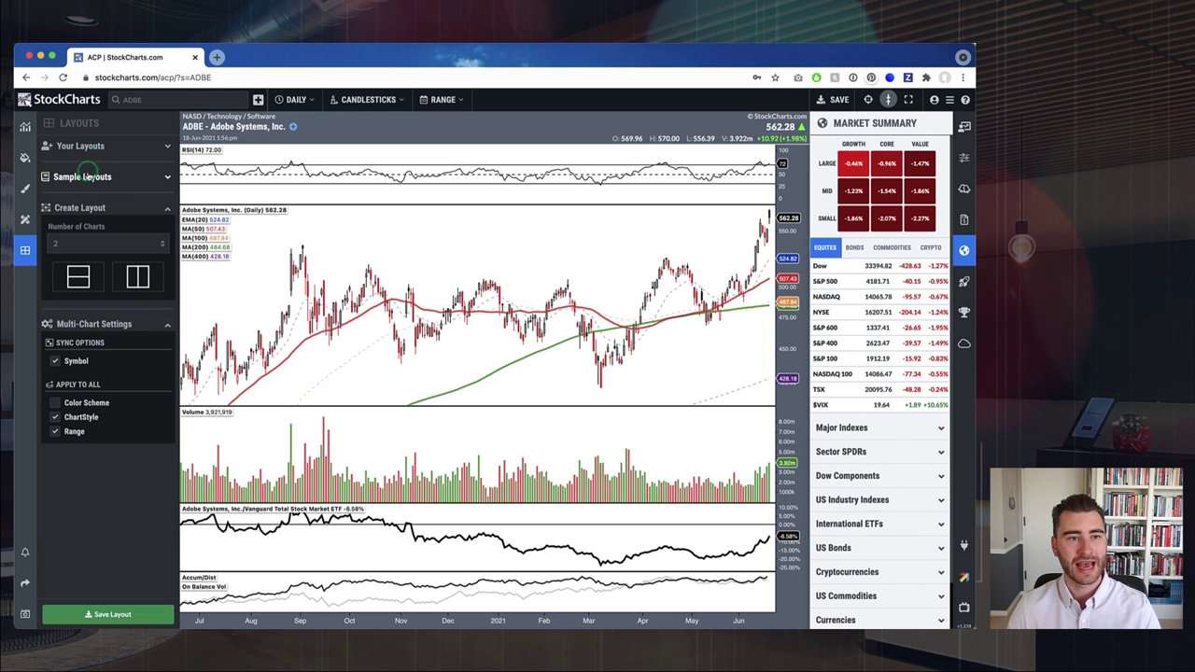
left_click(69, 181)
left_click(83, 181)
left_click(965, 250)
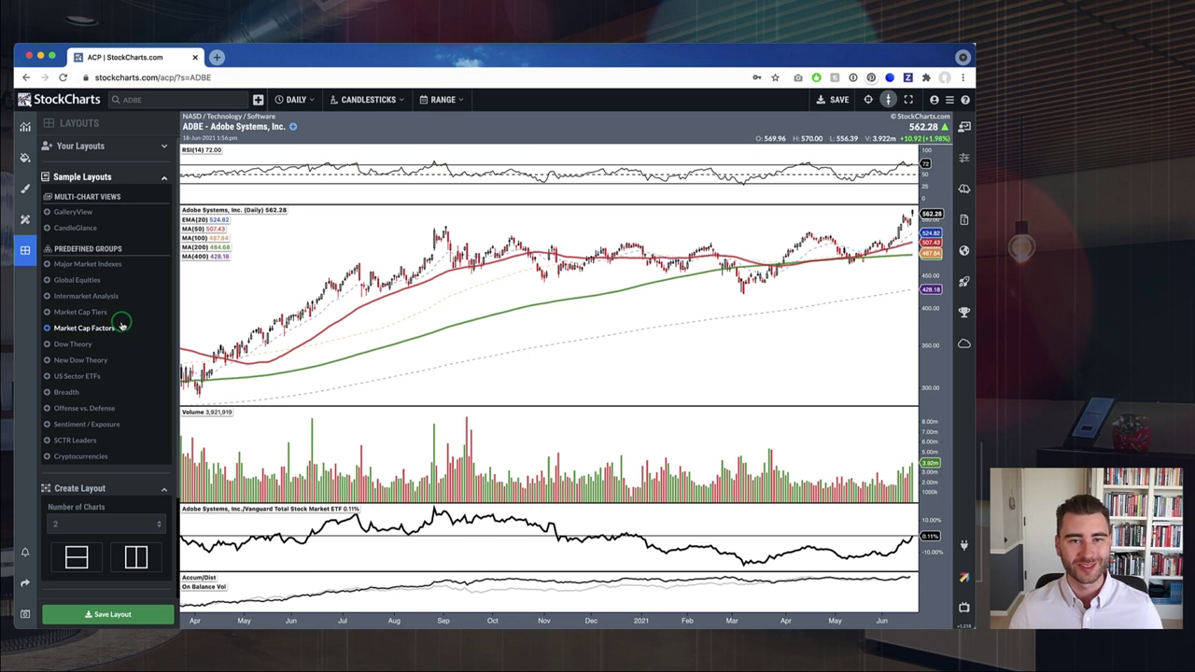
left_click(70, 297)
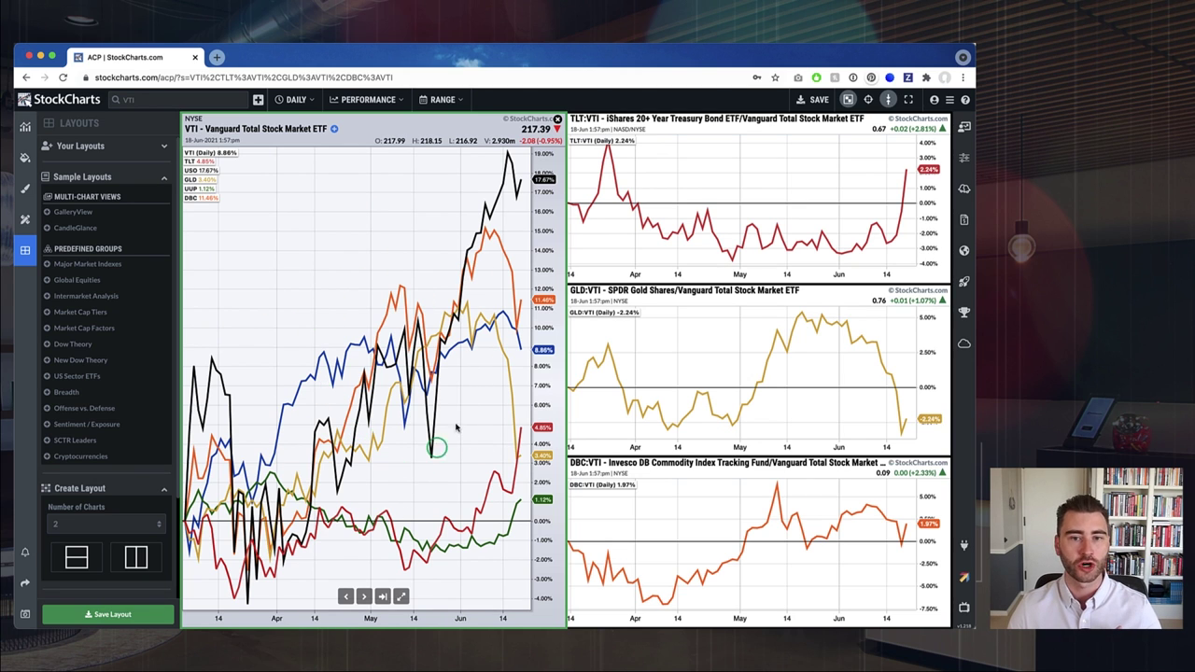
Load the predefined sample layouts Major Market Indexes, New Dow Theory and Offense vs. Defense one after another
left_click(28, 126)
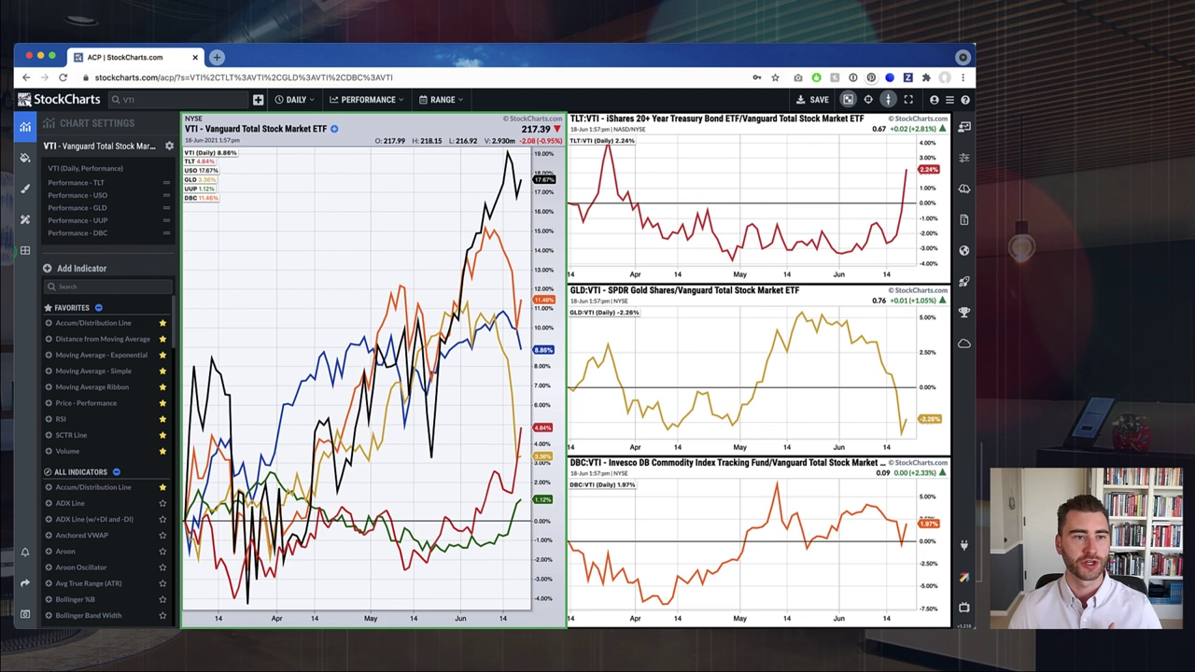
left_click(25, 254)
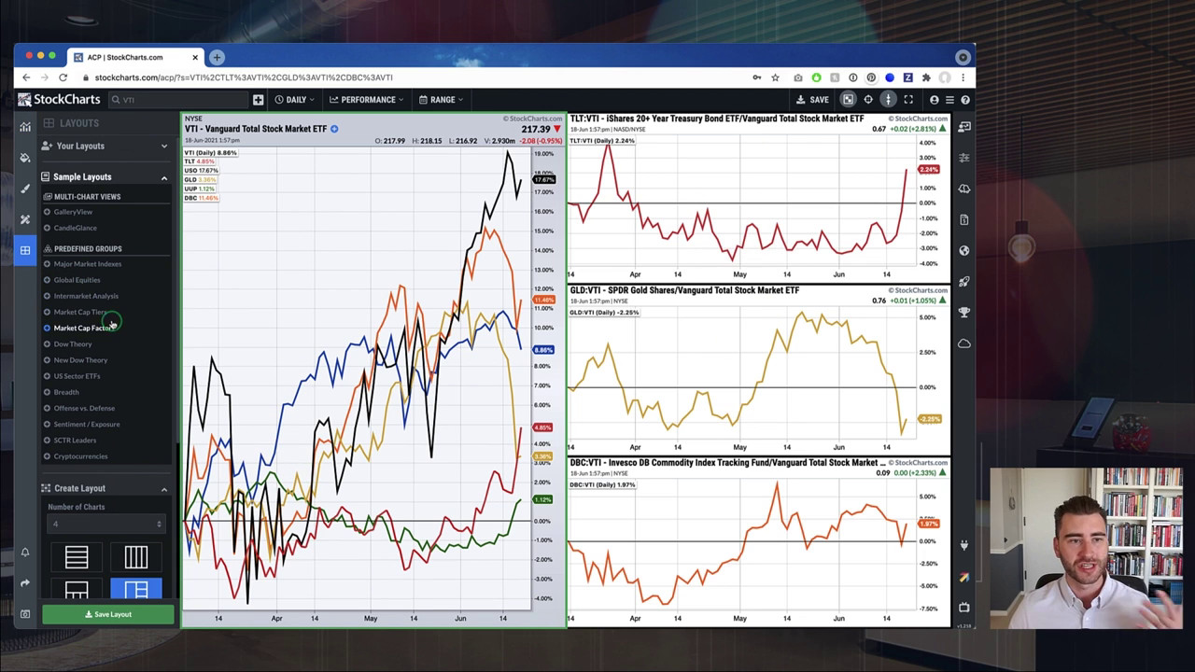
left_click(84, 264)
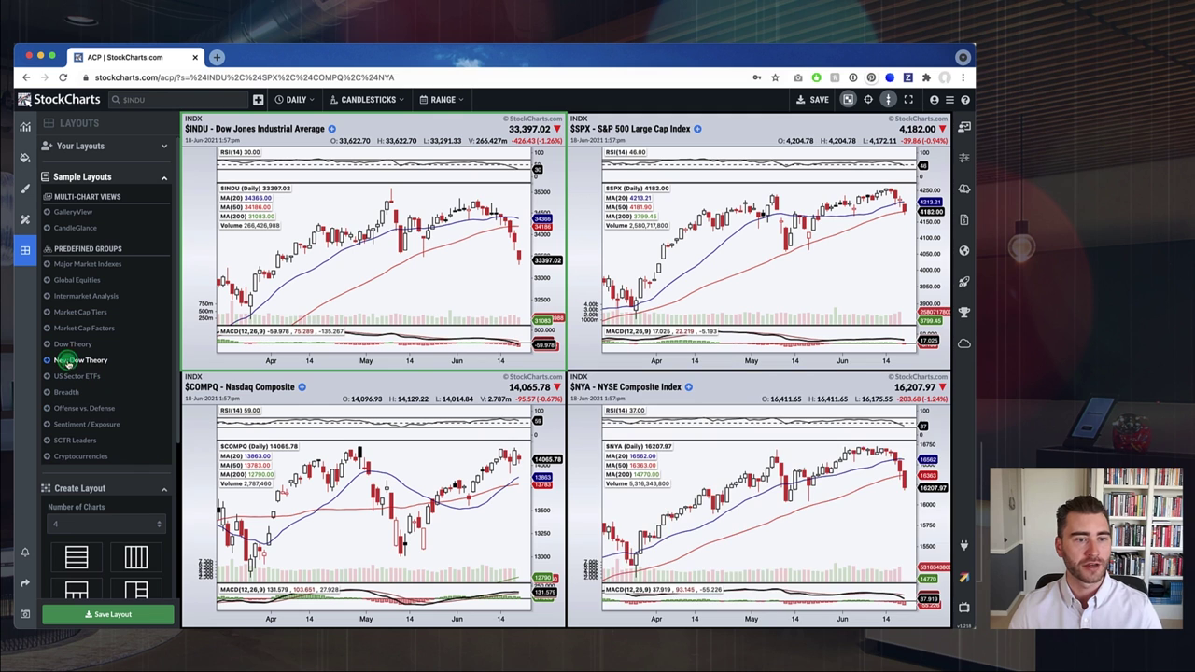
left_click(66, 361)
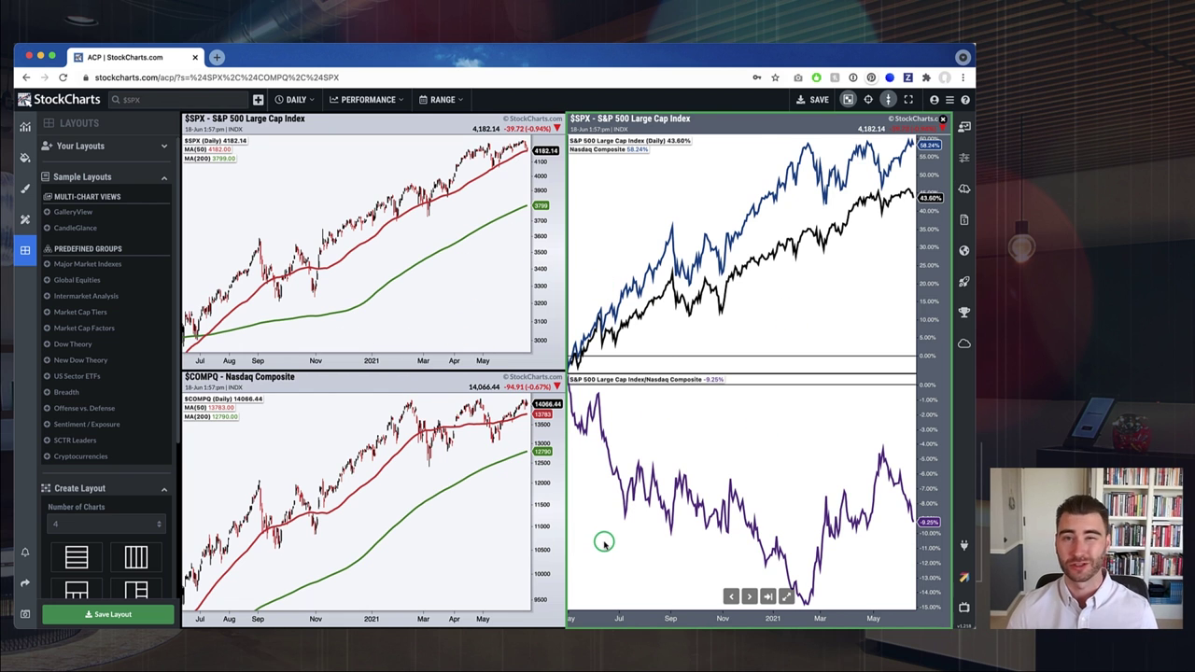
left_click(86, 409)
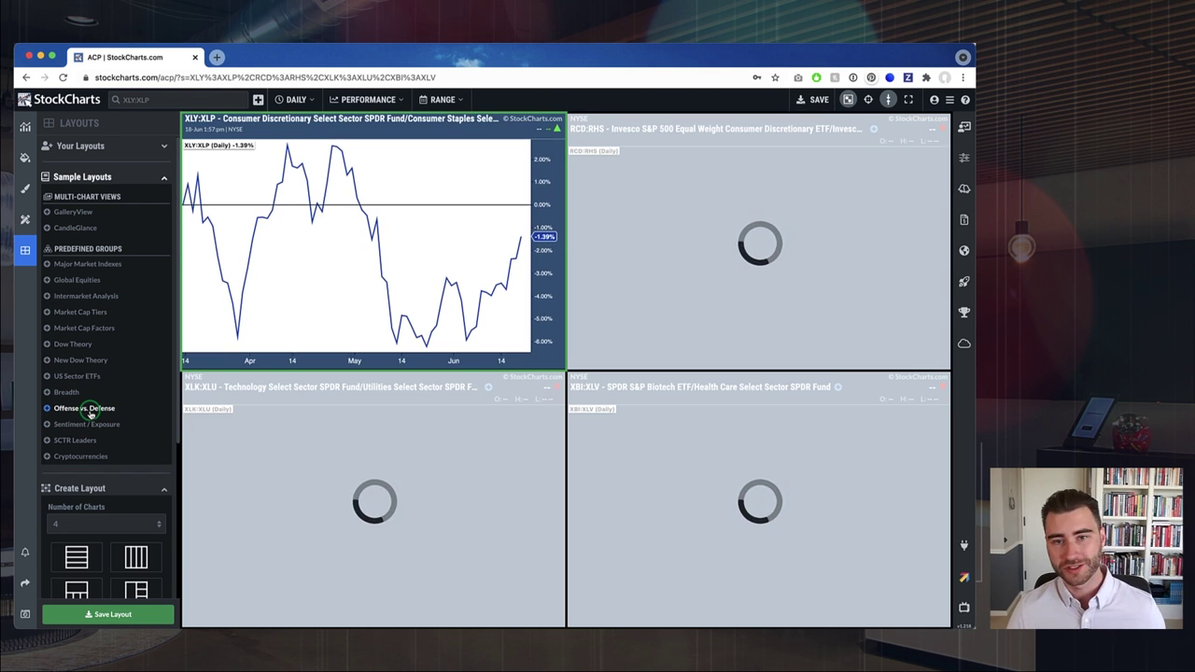